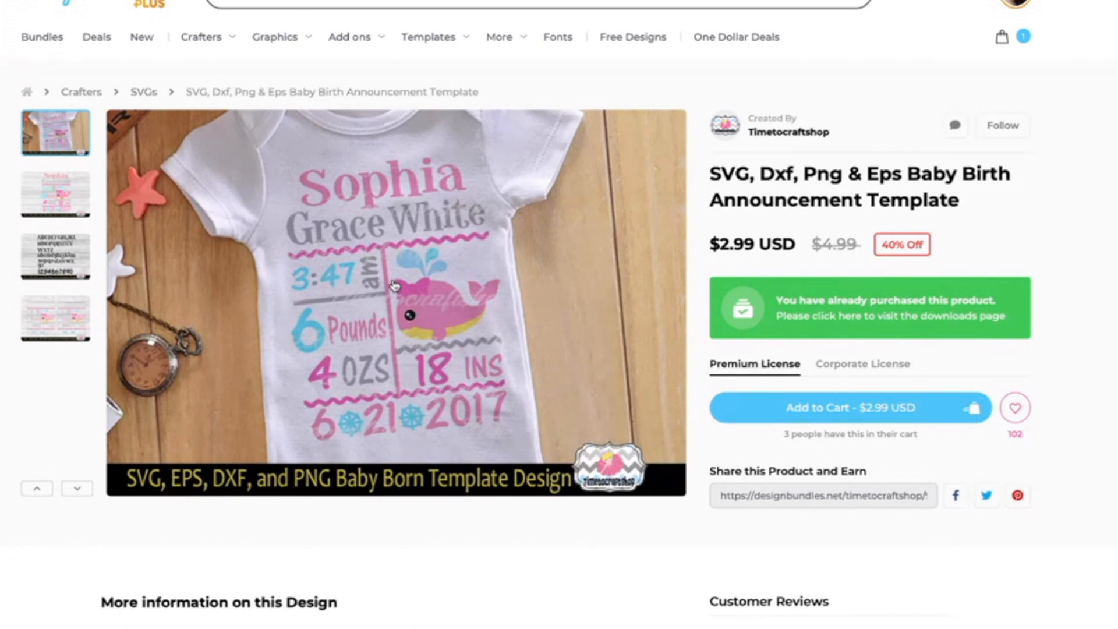
# View the flat Sophia preview and the alphabet font sheet, then return to the onesie photo
pyautogui.click(61, 195)
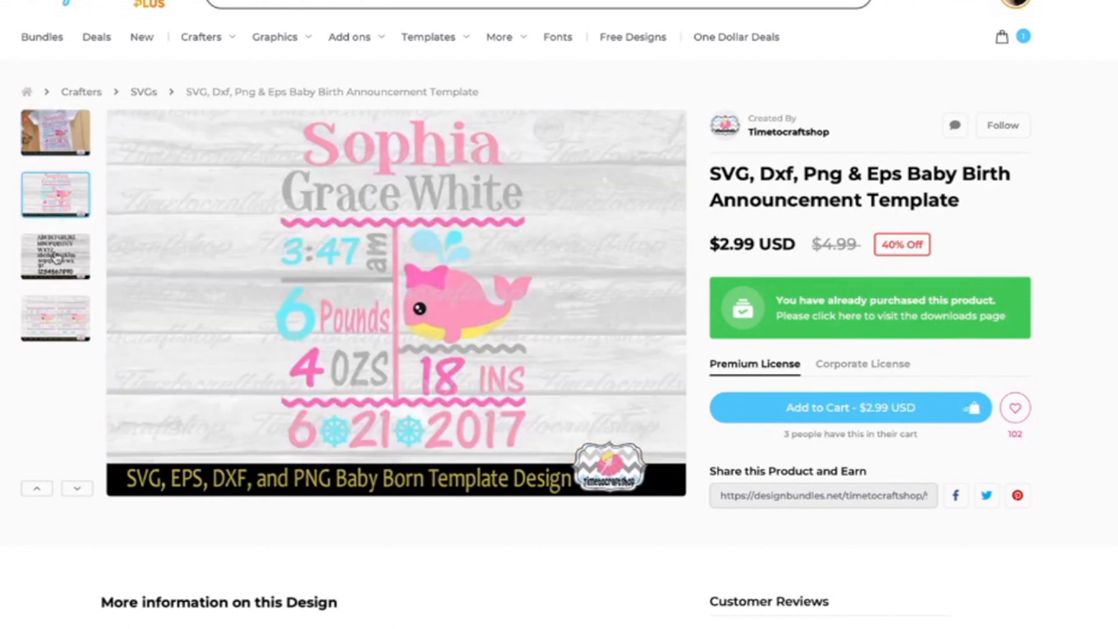
pyautogui.click(56, 256)
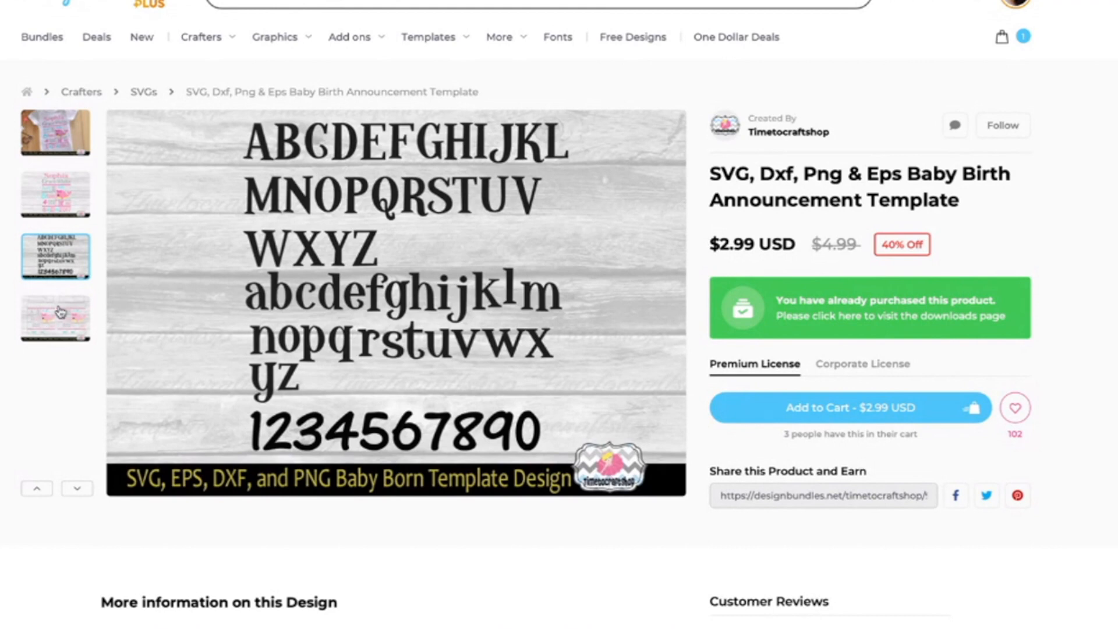
pyautogui.click(75, 141)
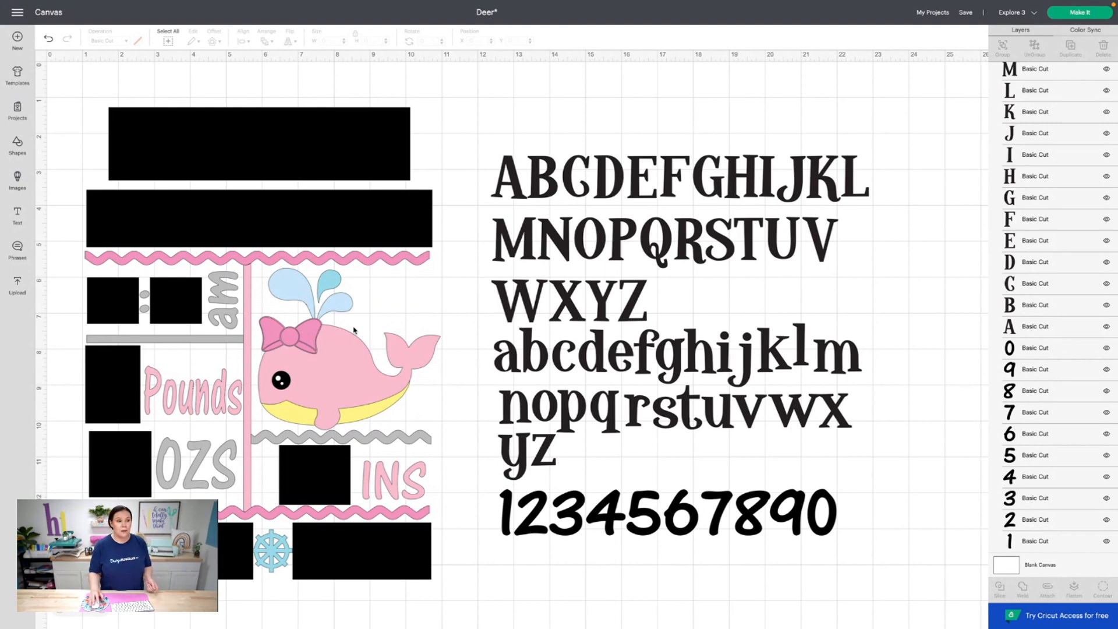
# Ungroup the alphabet sheet into individual letter layers, undoing a stray move of the C
pyautogui.click(545, 222)
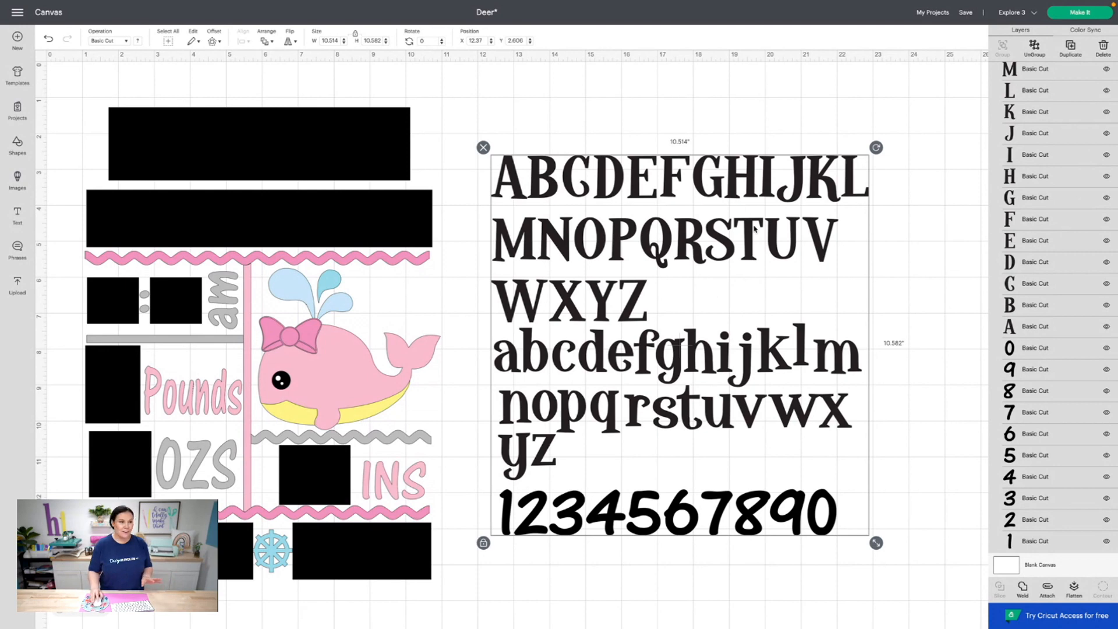
pyautogui.click(1040, 46)
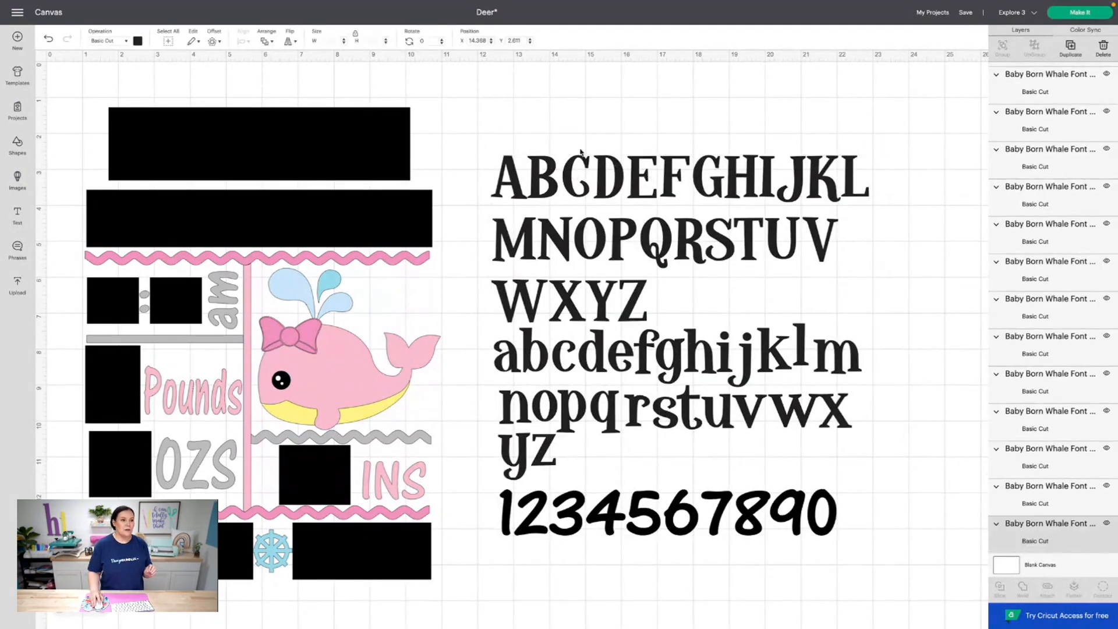
pyautogui.moveTo(594, 187); pyautogui.dragTo(602, 156)
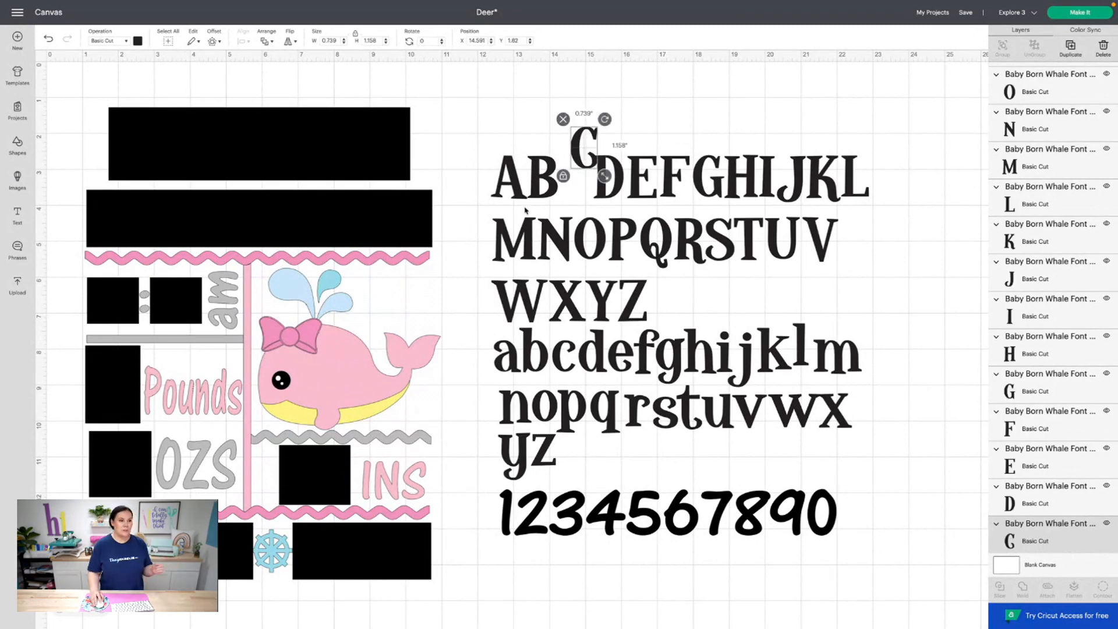
pyautogui.click(48, 39)
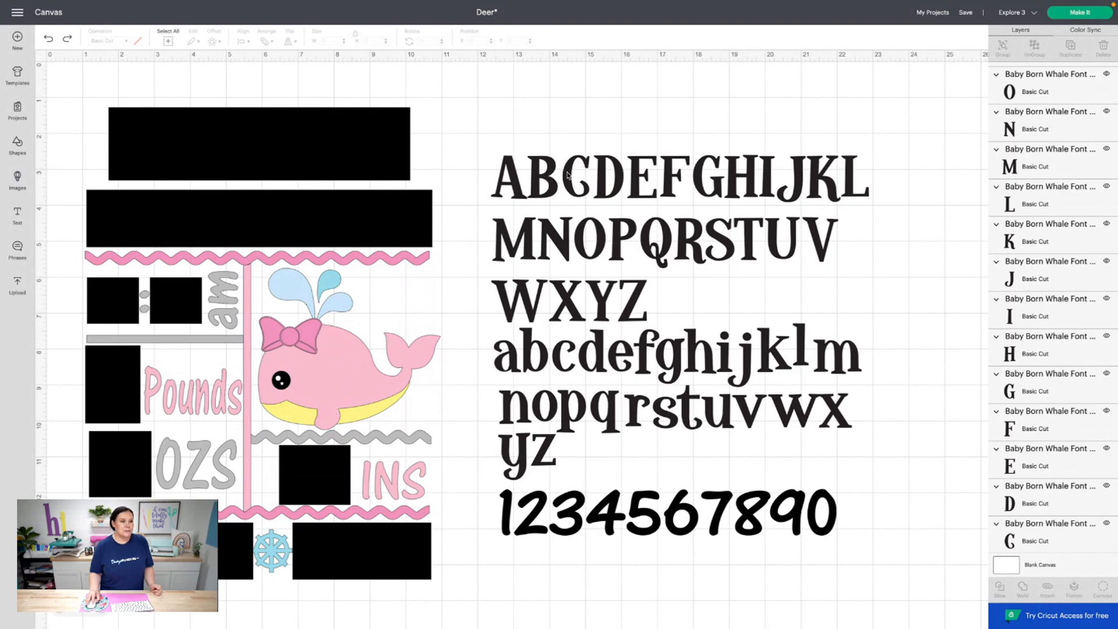
# Duplicate the letter C, keep the copy in the row, and select all letters
pyautogui.moveTo(566, 174)
pyautogui.mouseDown()
pyautogui.moveTo(265, 120)
pyautogui.moveTo(218, 149)
pyautogui.moveTo(563, 130)
pyautogui.moveTo(569, 178)
pyautogui.mouseUp()
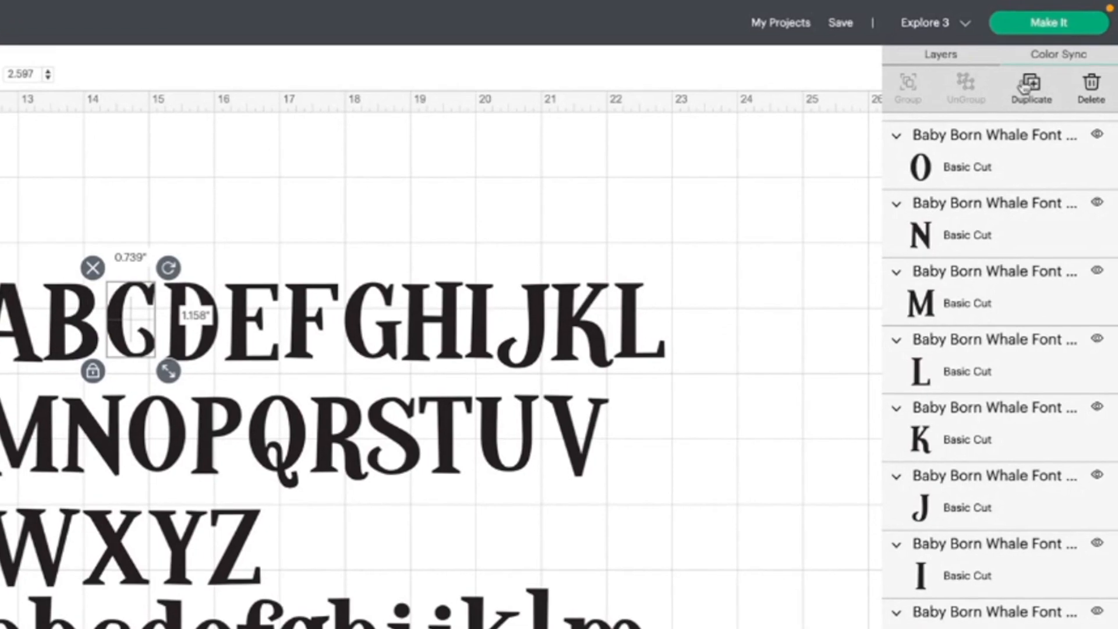
pyautogui.click(1025, 86)
pyautogui.moveTo(137, 352); pyautogui.dragTo(0, 222)
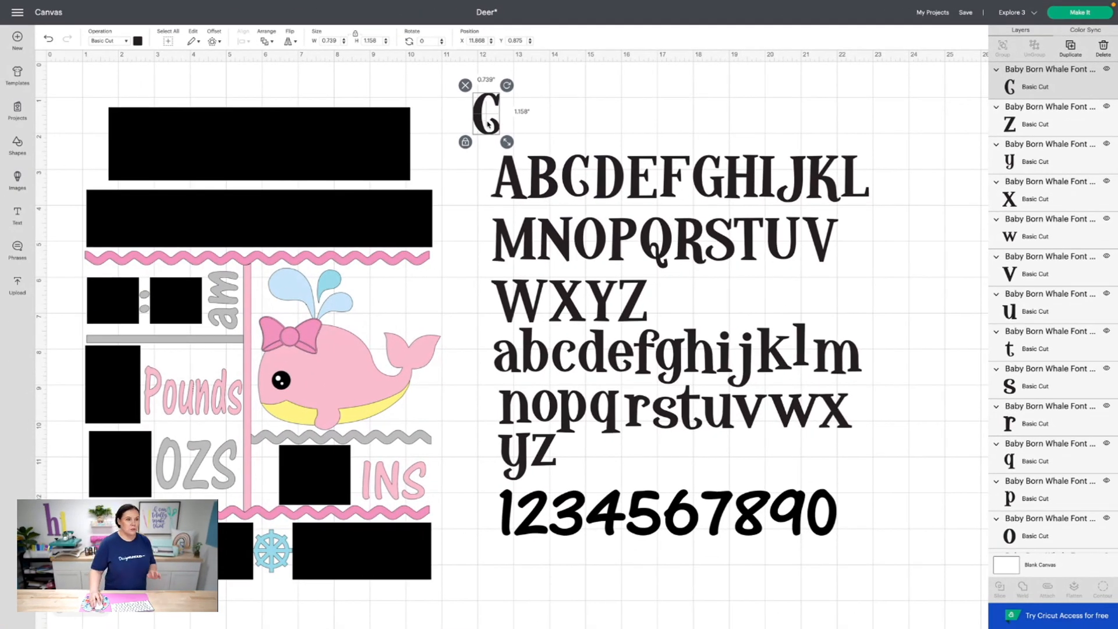
pyautogui.click(46, 42)
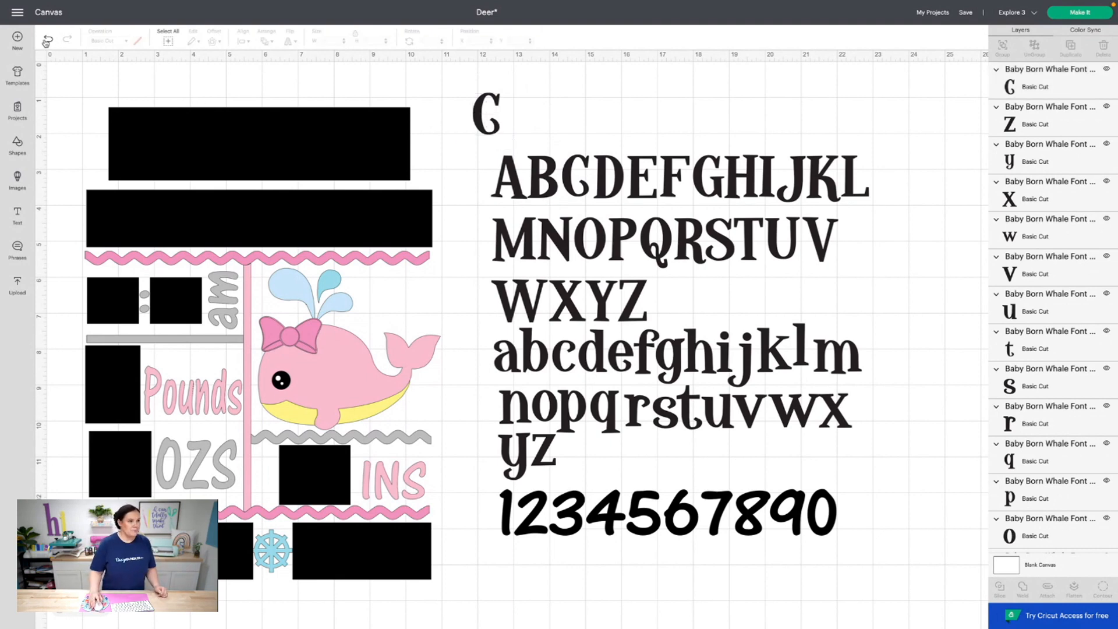
pyautogui.click(46, 42)
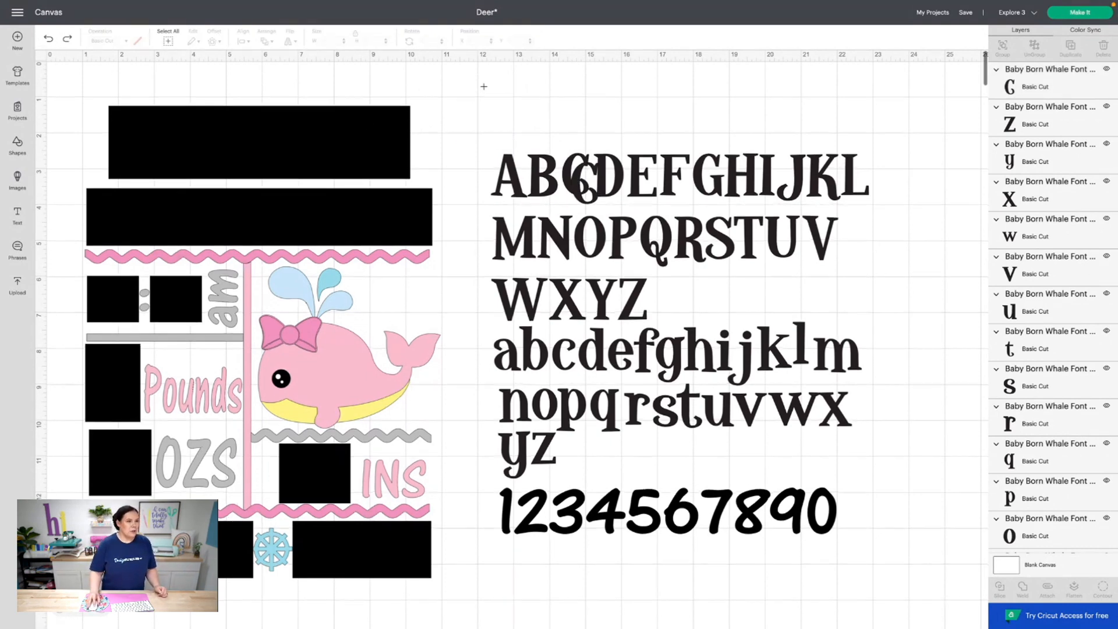
pyautogui.moveTo(472, 91); pyautogui.dragTo(879, 556)
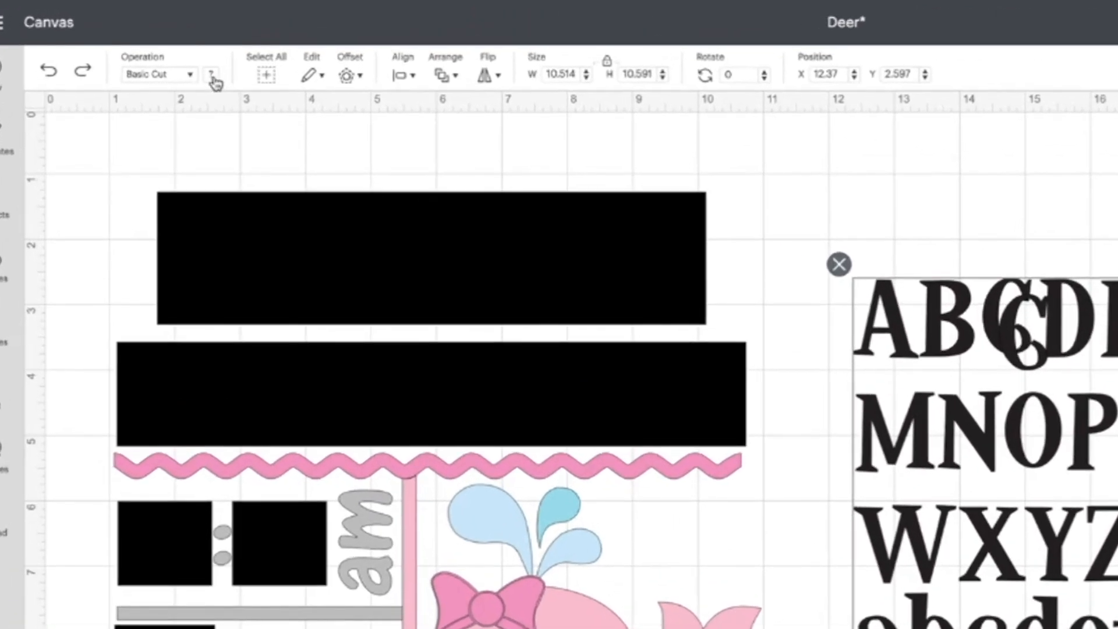
# Colour all selected alphabet letters light blue from the Material colors palette
pyautogui.click(211, 75)
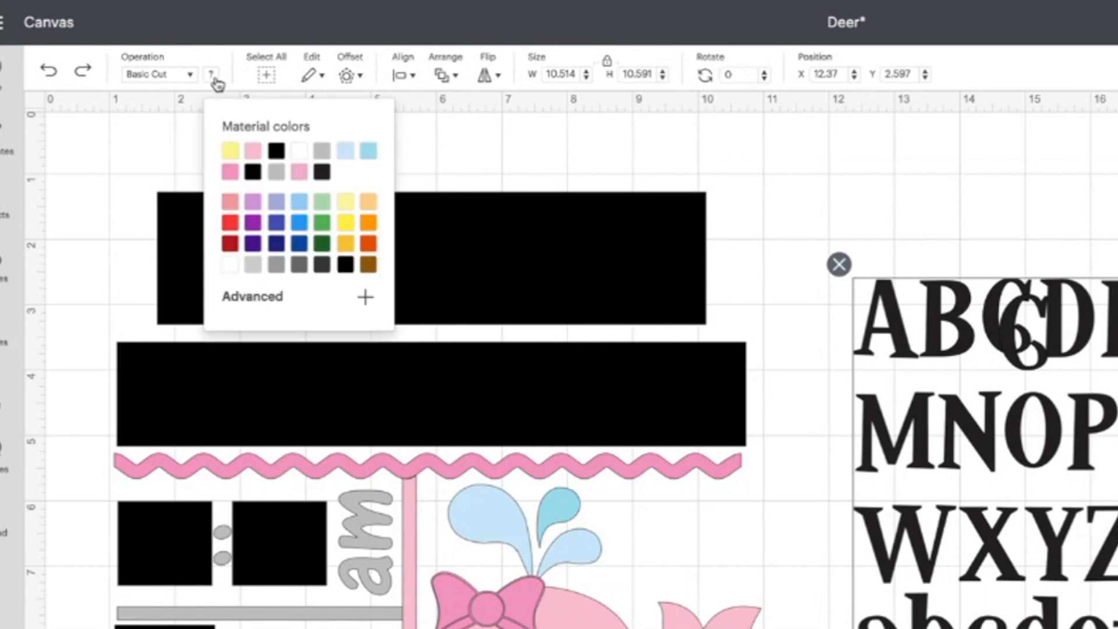
pyautogui.click(368, 152)
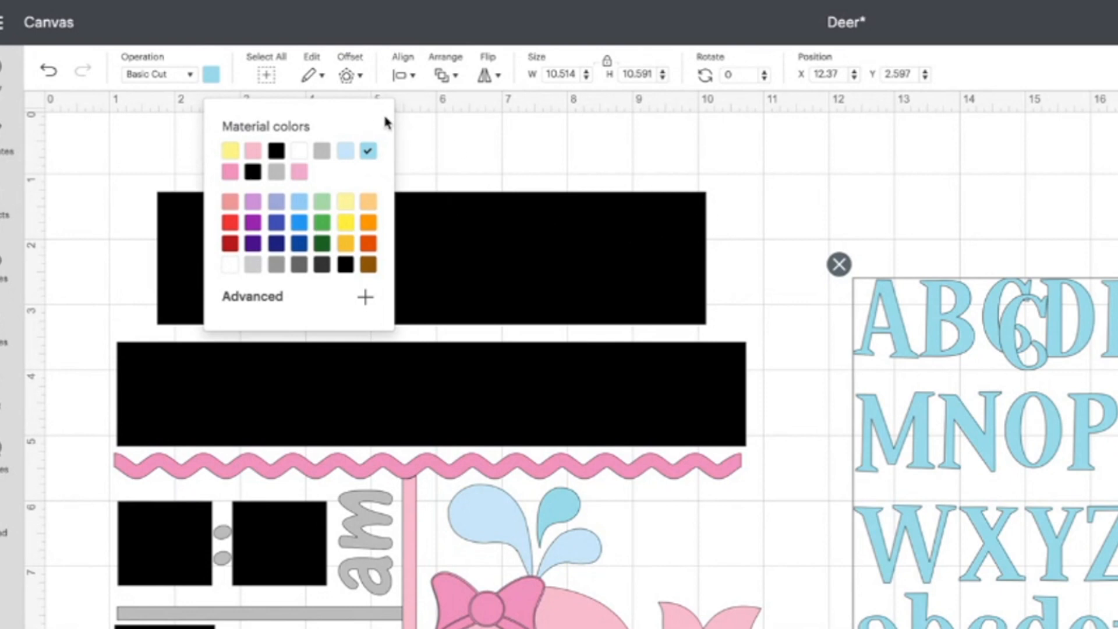
pyautogui.click(445, 73)
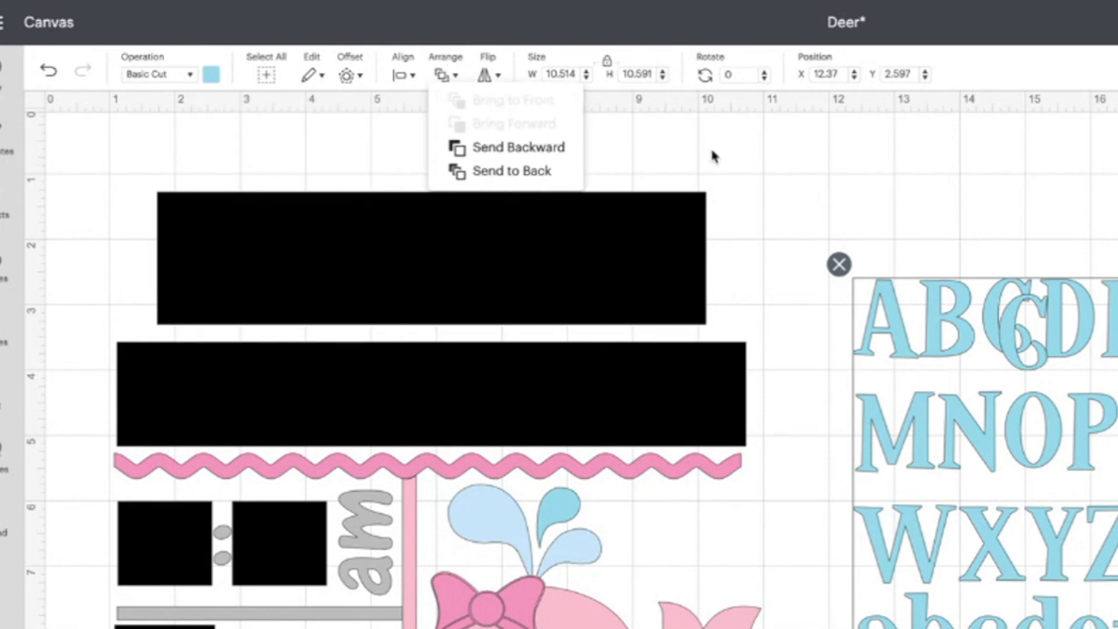
pyautogui.click(736, 149)
pyautogui.click(1038, 174)
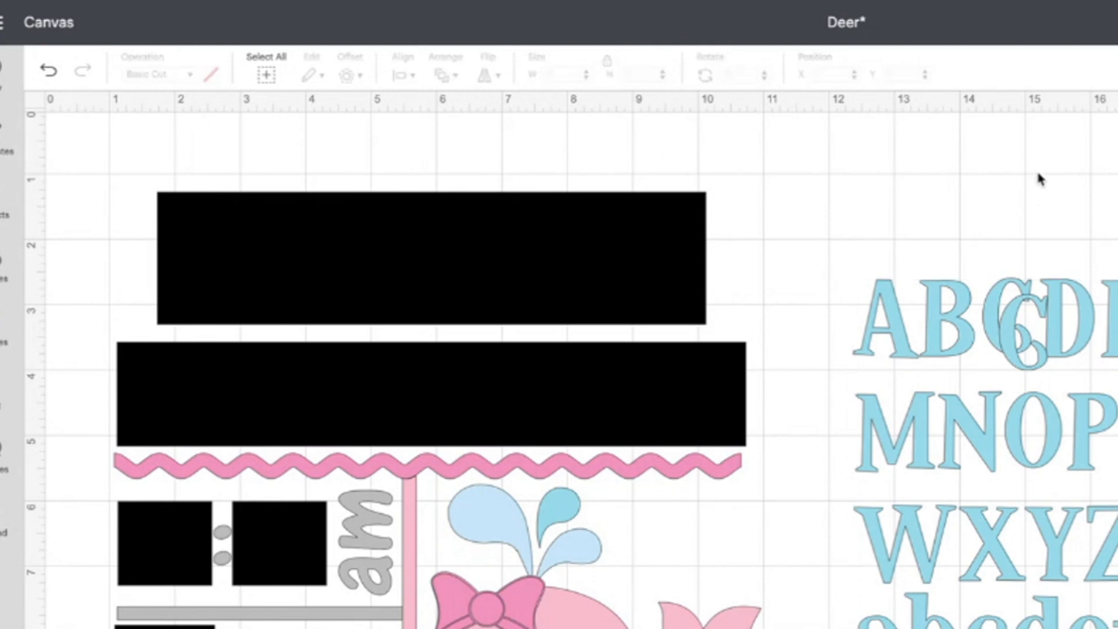
pyautogui.moveTo(1007, 320)
pyautogui.mouseDown()
pyautogui.moveTo(671, 279)
pyautogui.moveTo(606, 253)
pyautogui.moveTo(1000, 279)
pyautogui.moveTo(989, 317)
pyautogui.mouseUp()
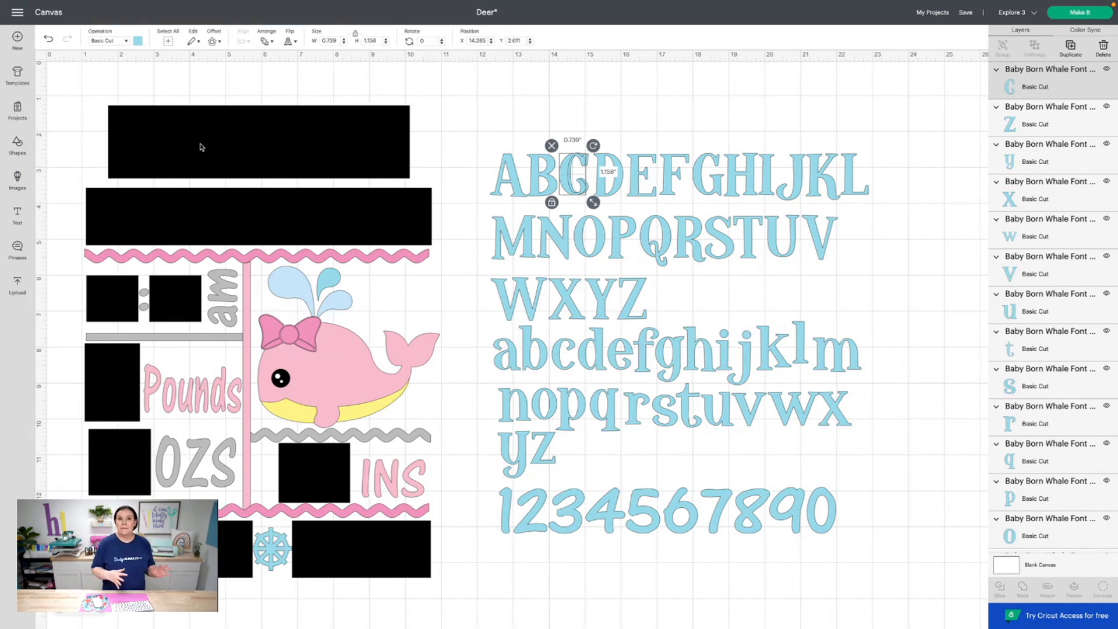
# Copy the capital S and move the lowercase o into the top black box
pyautogui.click(708, 243)
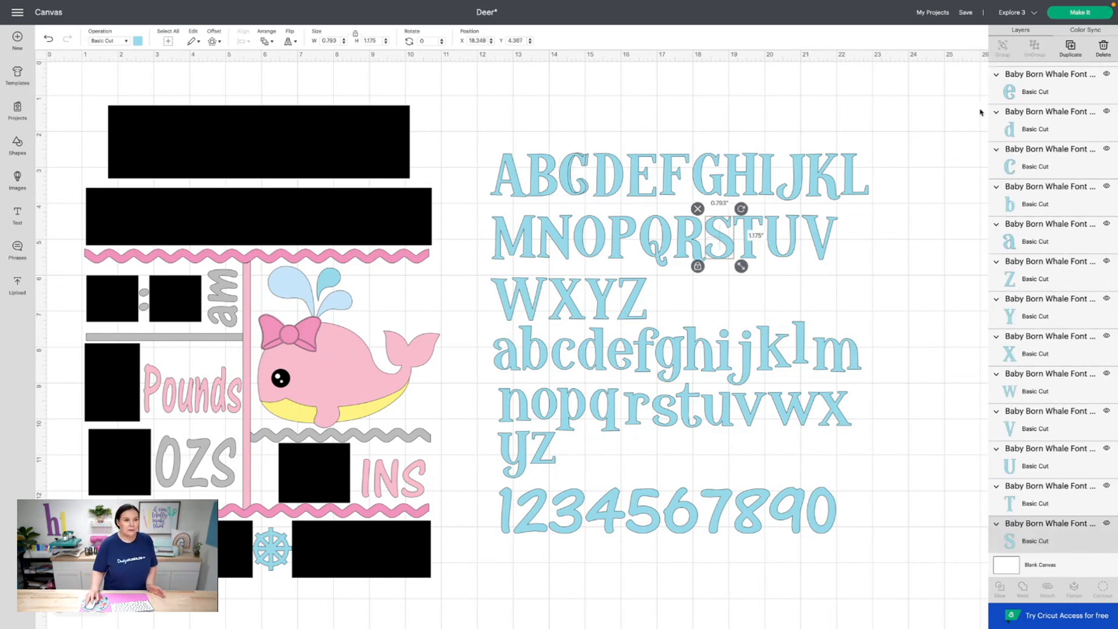
pyautogui.click(1070, 46)
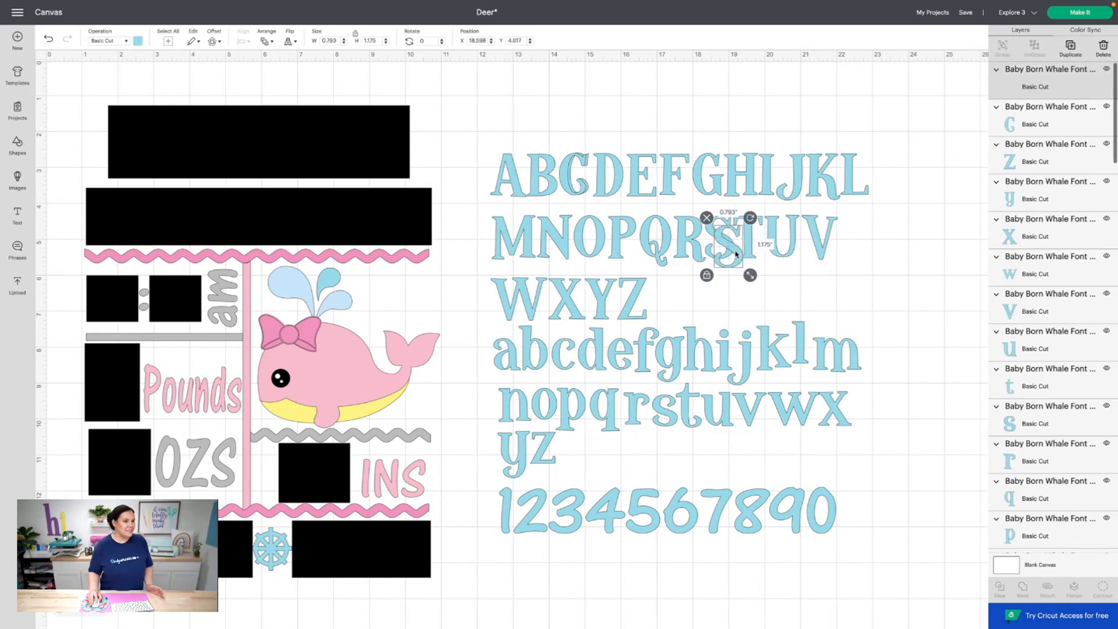
pyautogui.moveTo(736, 254); pyautogui.dragTo(150, 154)
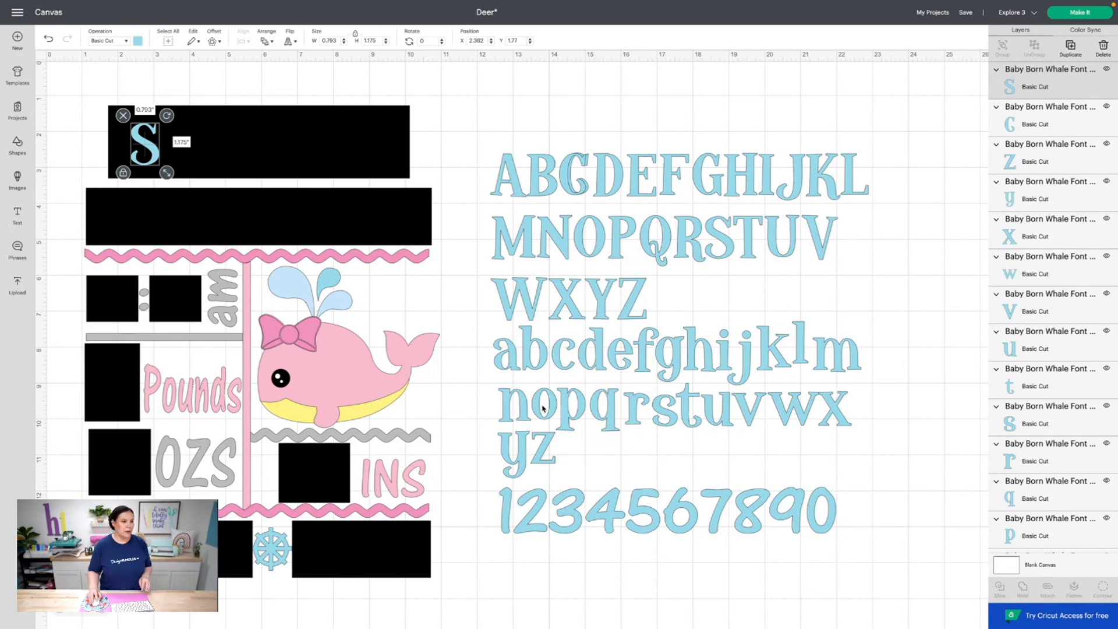
pyautogui.click(543, 408)
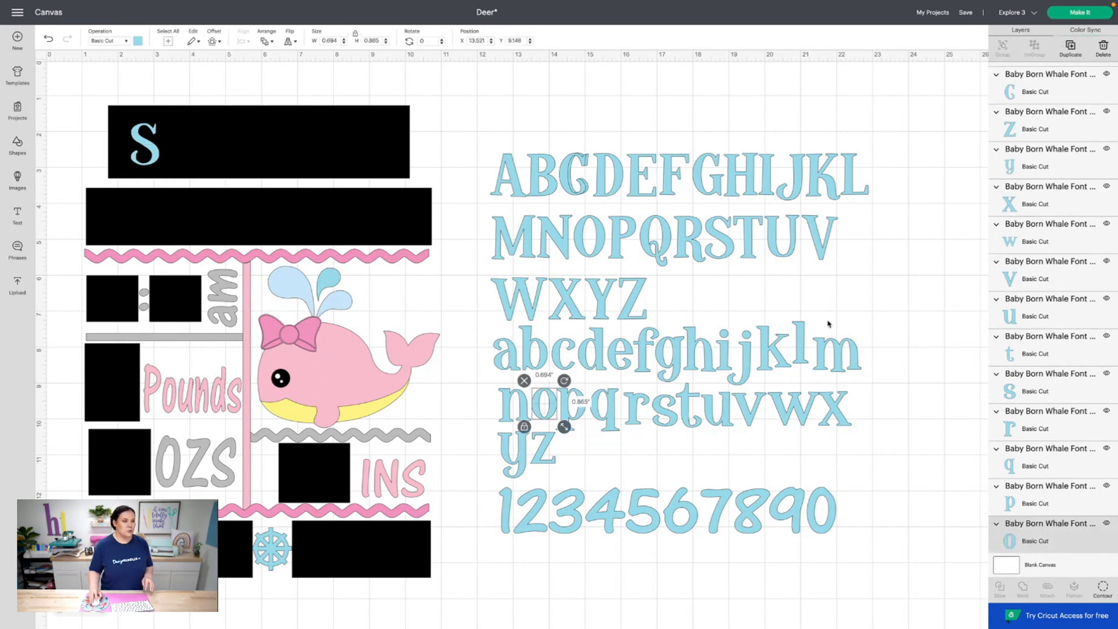
pyautogui.moveTo(544, 407); pyautogui.dragTo(181, 155)
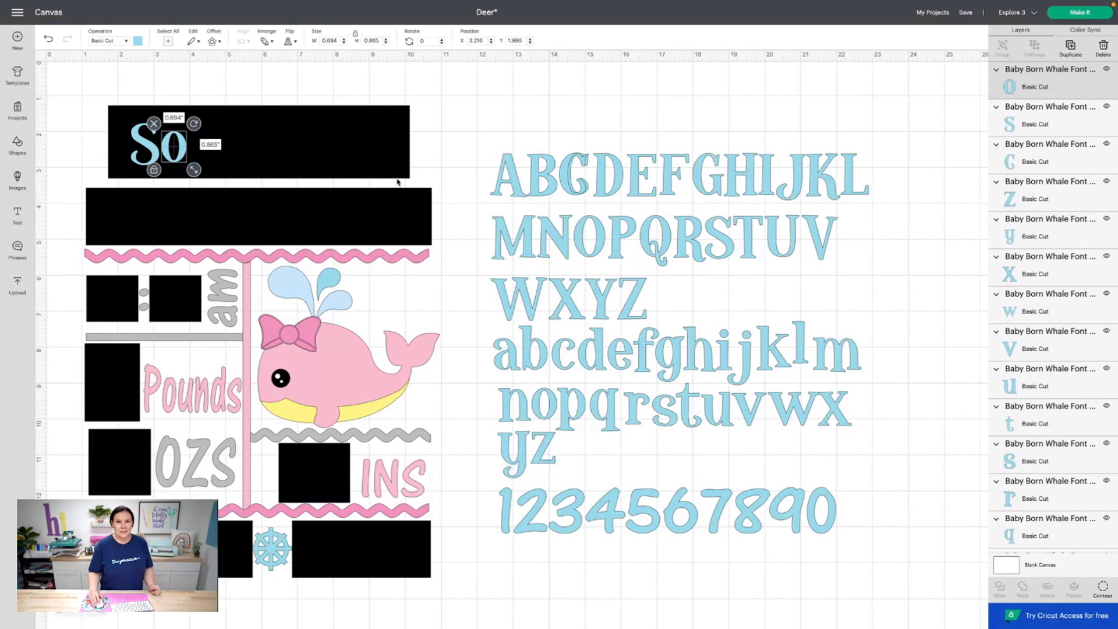
pyautogui.click(583, 413)
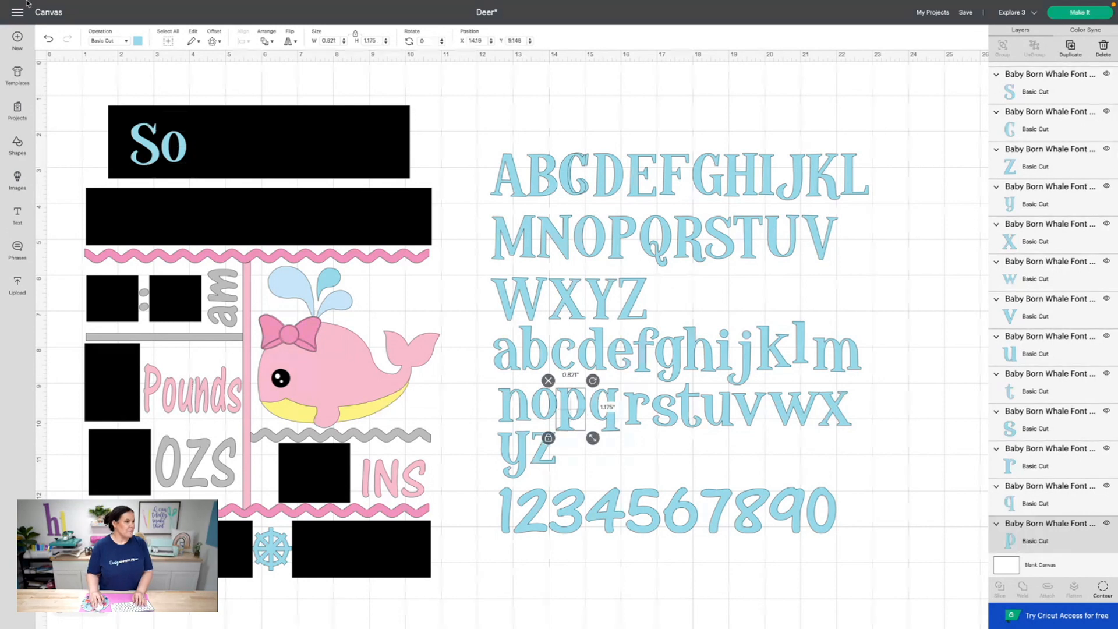
pyautogui.click(1070, 49)
pyautogui.moveTo(583, 417); pyautogui.dragTo(208, 148)
pyautogui.click(701, 347)
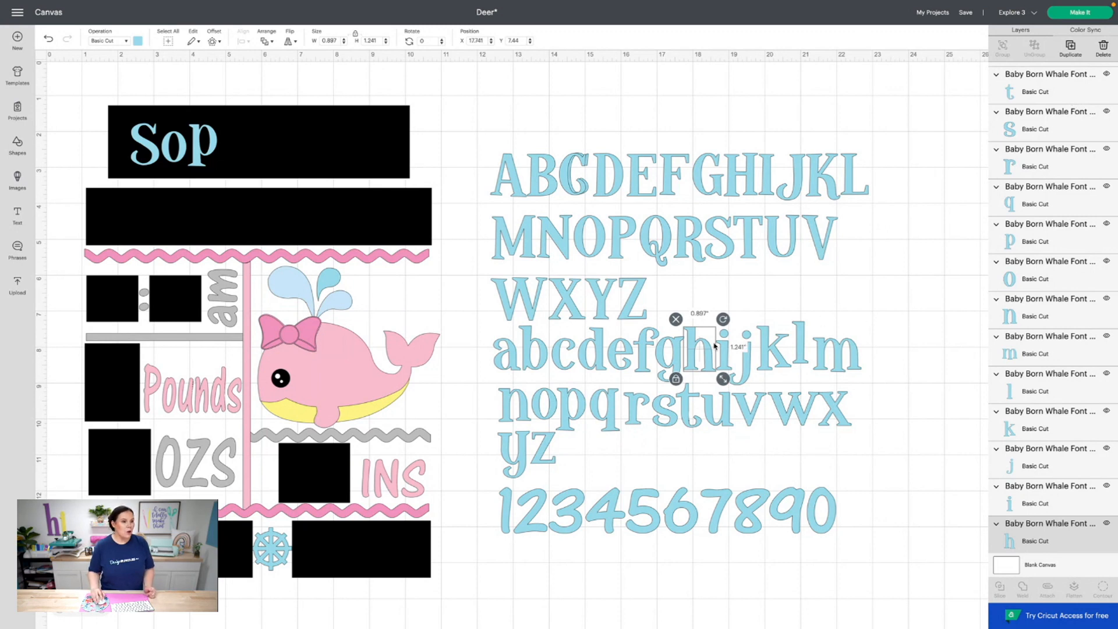
pyautogui.moveTo(693, 354); pyautogui.dragTo(694, 353)
pyautogui.moveTo(574, 301); pyautogui.dragTo(235, 149)
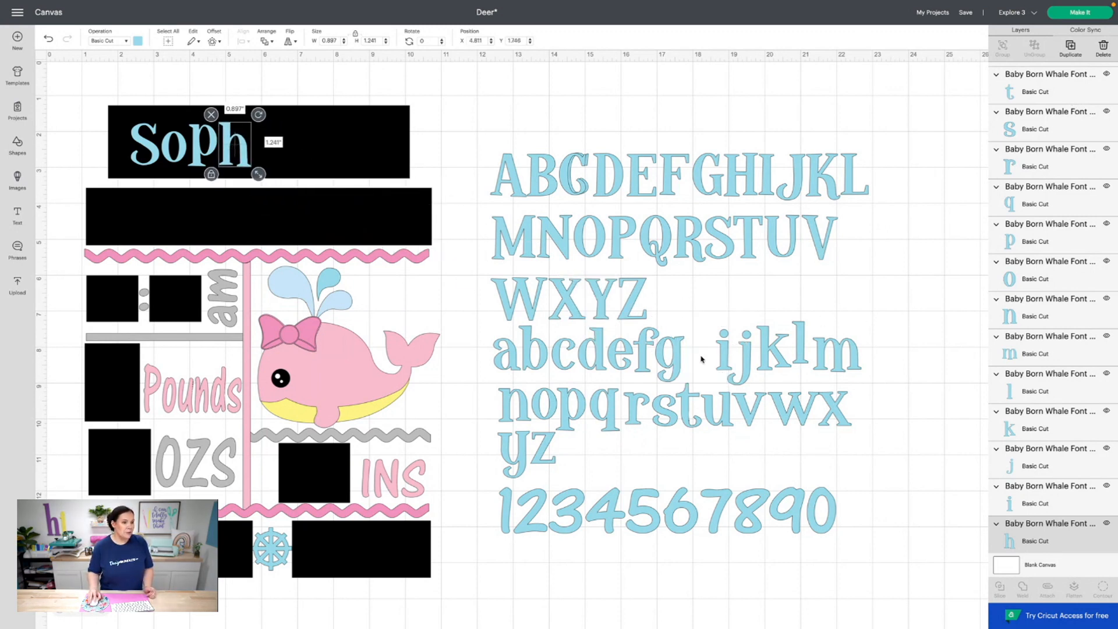
pyautogui.moveTo(721, 358); pyautogui.dragTo(272, 154)
pyautogui.moveTo(506, 347); pyautogui.dragTo(294, 142)
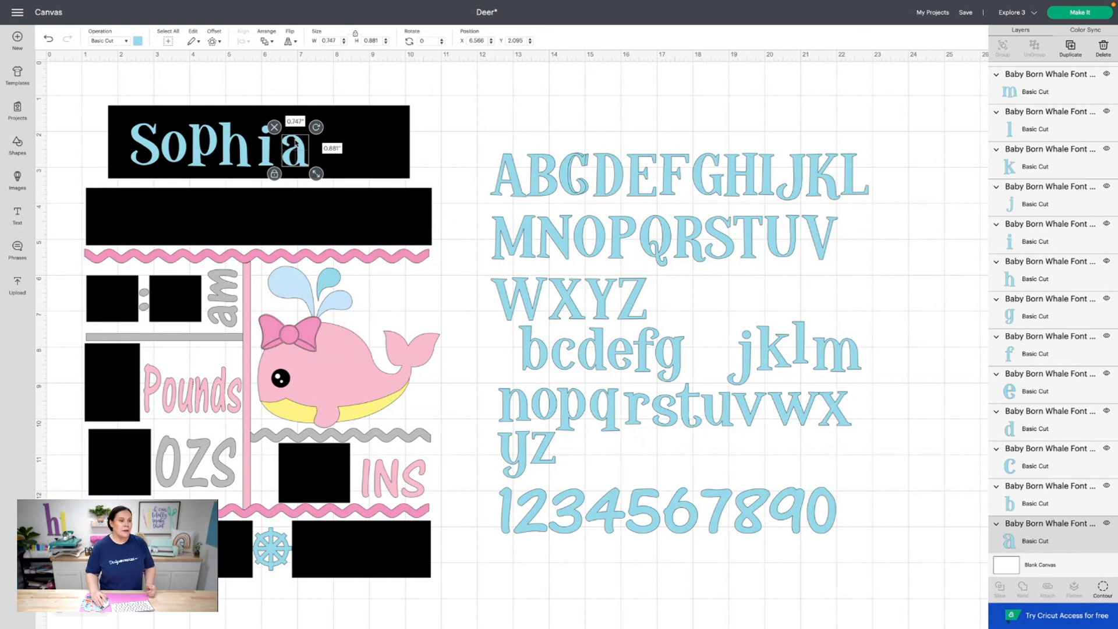
pyautogui.click(265, 148)
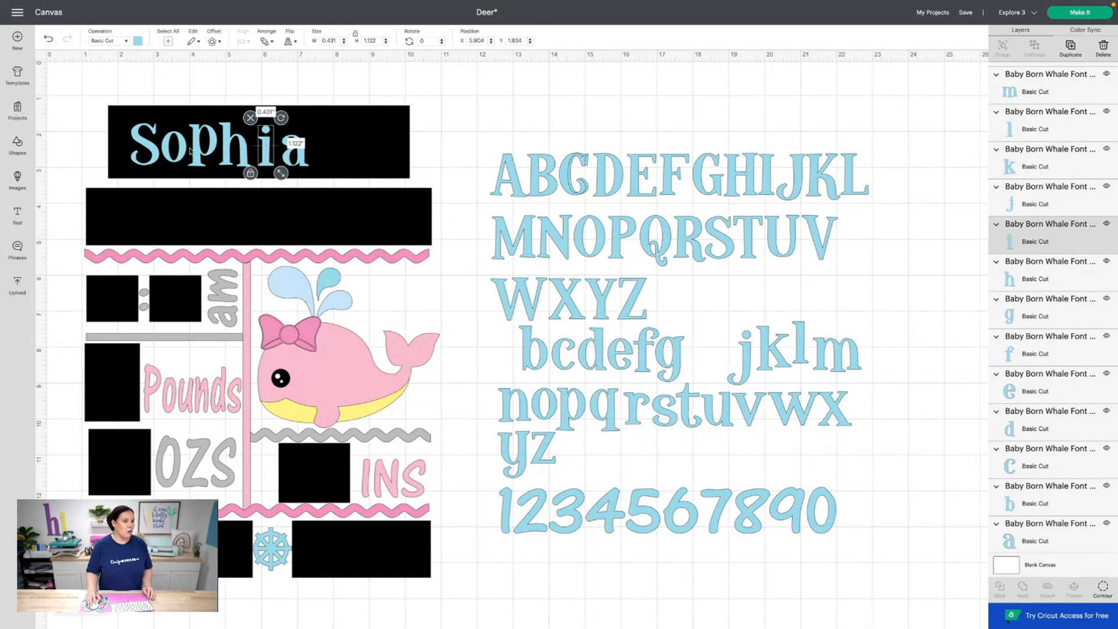
# Bottom-align the six Sophia letters and nudge the i and a left to tighten spacing
pyautogui.click(152, 147)
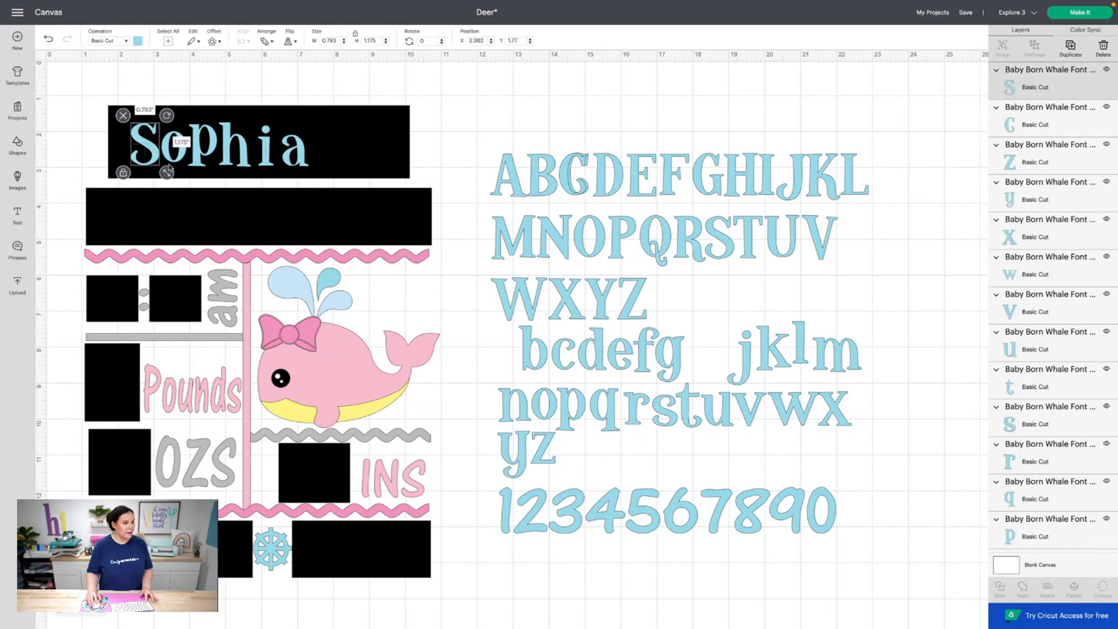
pyautogui.keyDown('shift'); pyautogui.click(170, 159); pyautogui.keyUp('shift')
pyautogui.keyDown('shift'); pyautogui.click(210, 156); pyautogui.keyUp('shift')
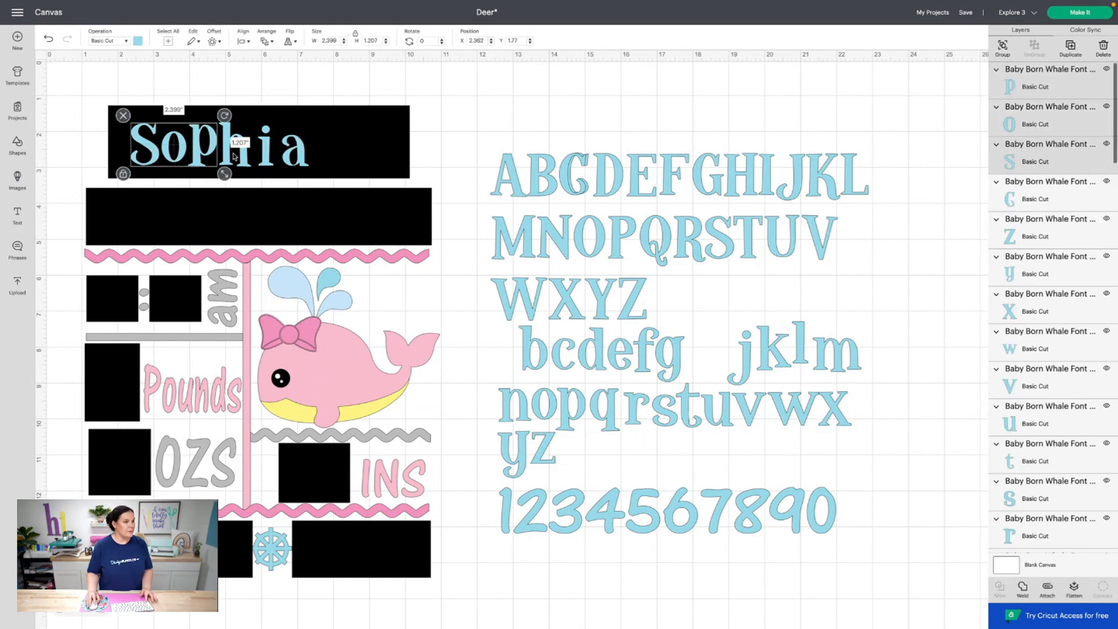
pyautogui.keyDown('shift'); pyautogui.click(239, 155); pyautogui.keyUp('shift')
pyautogui.keyDown('shift'); pyautogui.click(269, 159); pyautogui.keyUp('shift')
pyautogui.keyDown('shift'); pyautogui.click(293, 155); pyautogui.keyUp('shift')
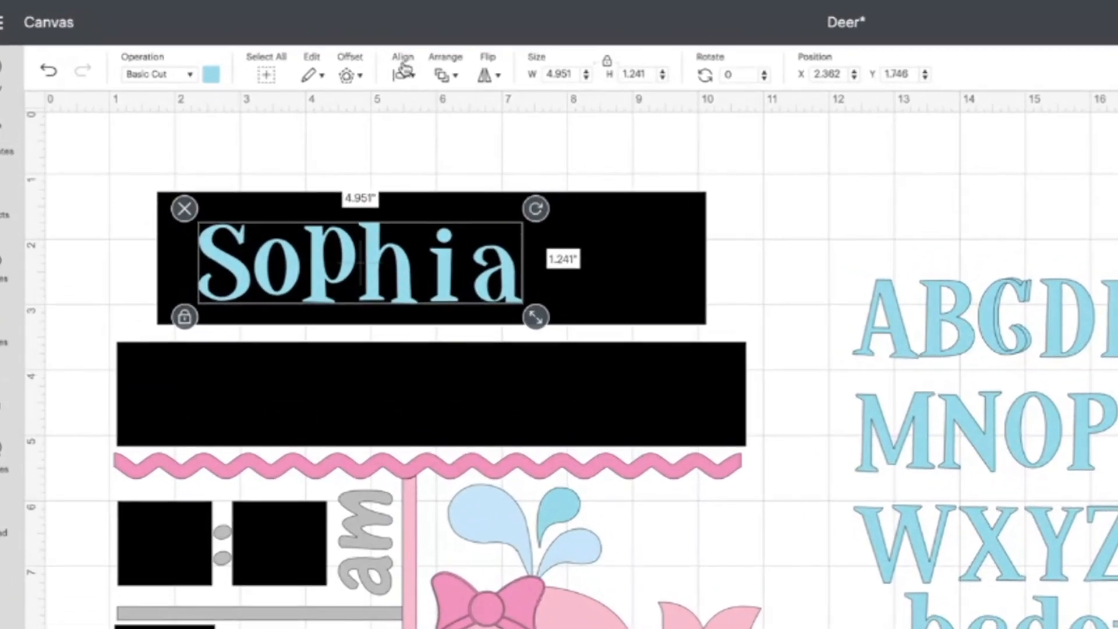
pyautogui.click(243, 41)
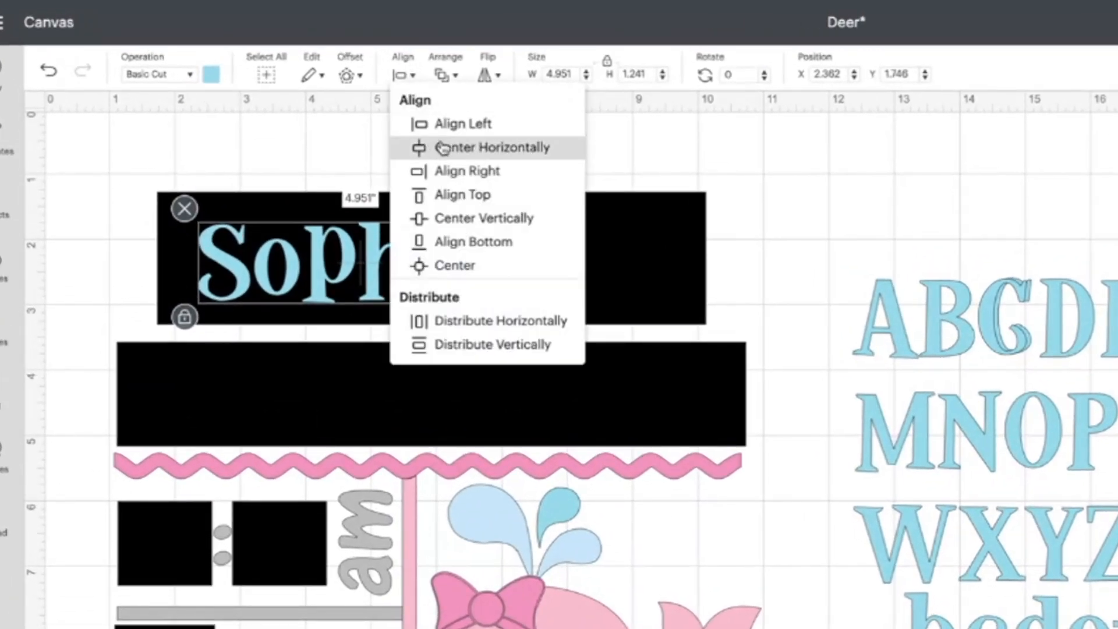
pyautogui.click(497, 242)
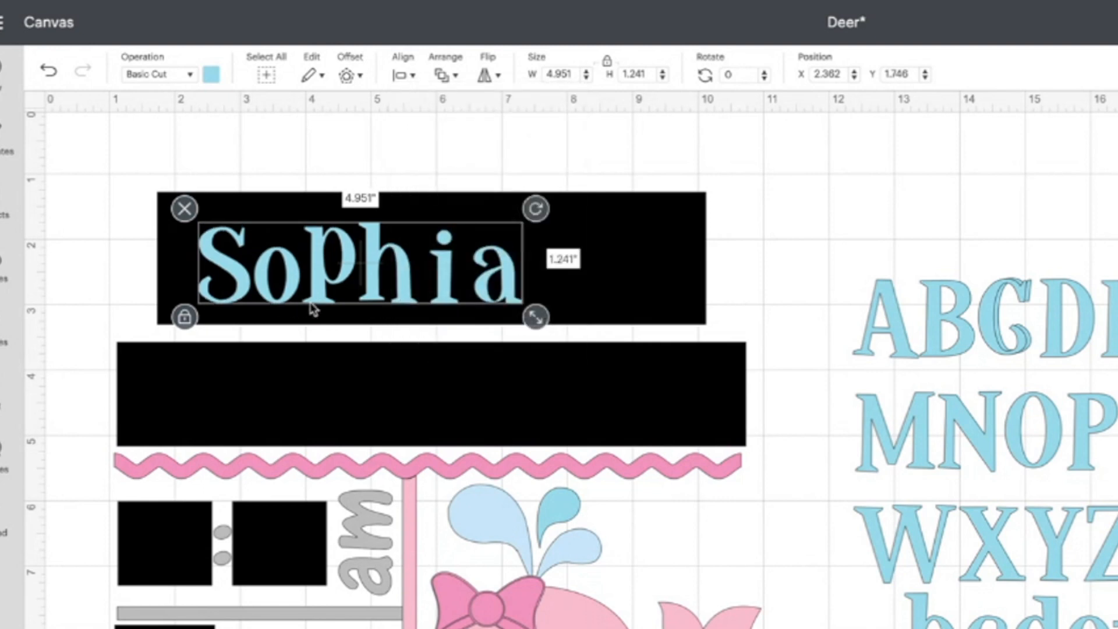
pyautogui.click(643, 255)
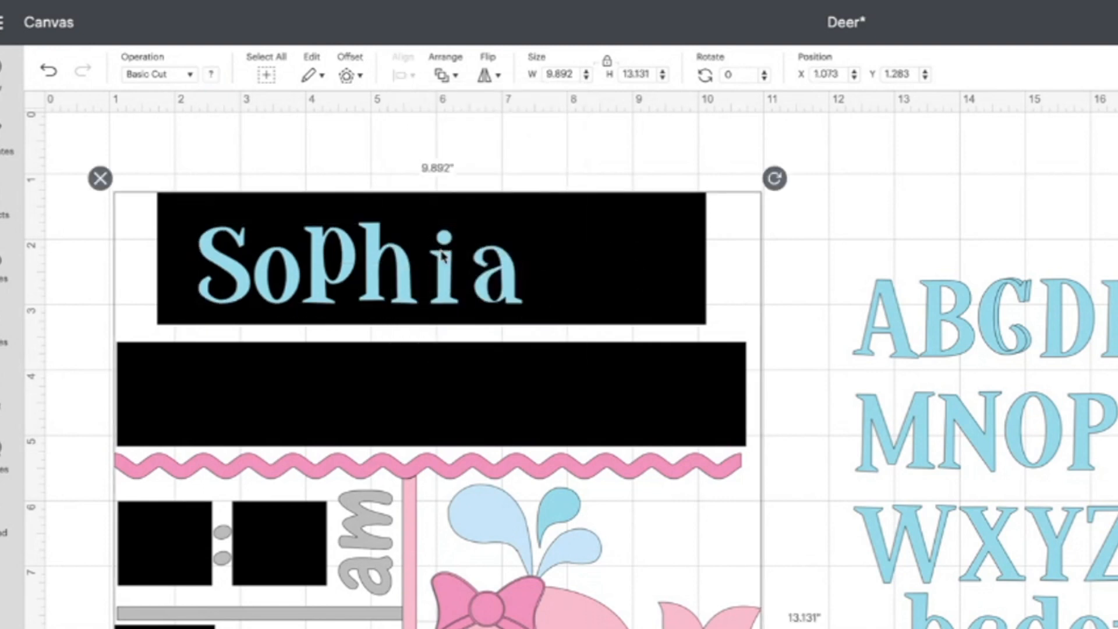
pyautogui.moveTo(442, 262); pyautogui.dragTo(431, 262)
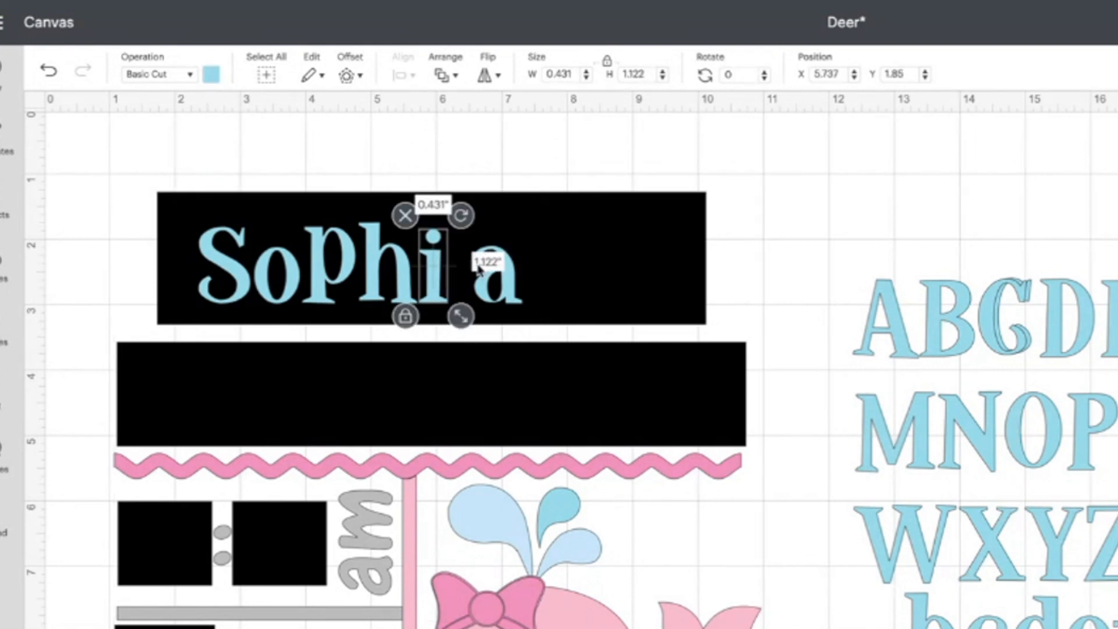
pyautogui.moveTo(507, 276)
pyautogui.mouseDown()
pyautogui.moveTo(480, 277)
pyautogui.moveTo(489, 276)
pyautogui.mouseUp()
# Bottom-align Sophia again and enlarge it to about 6.229 × 1.659 inches across the bar
pyautogui.click(232, 281)
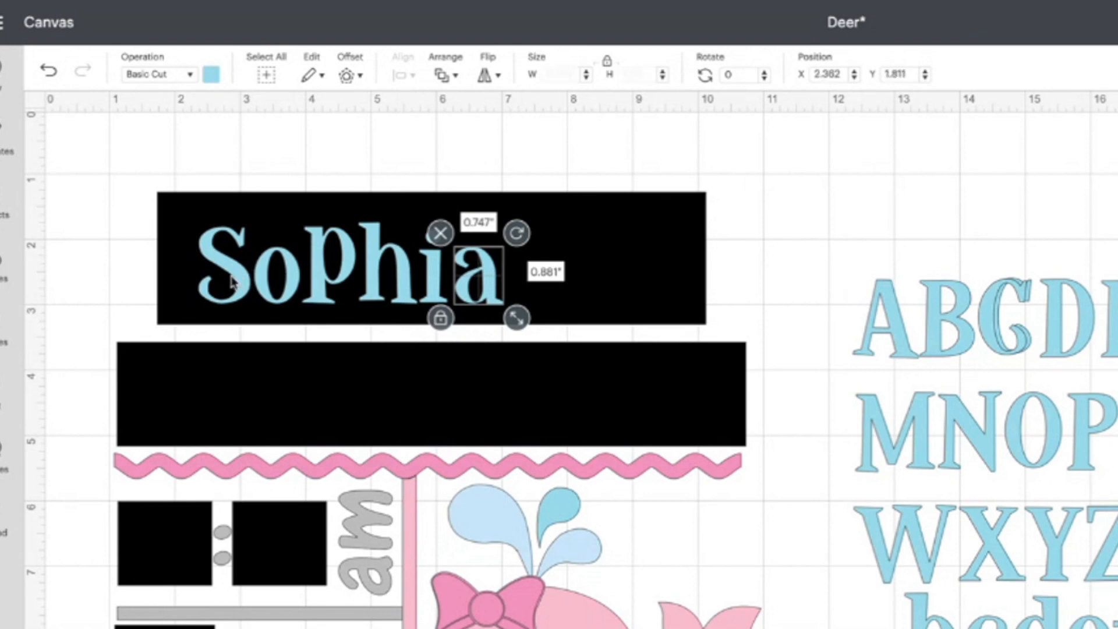
pyautogui.keyDown('shift'); pyautogui.click(274, 294); pyautogui.keyUp('shift')
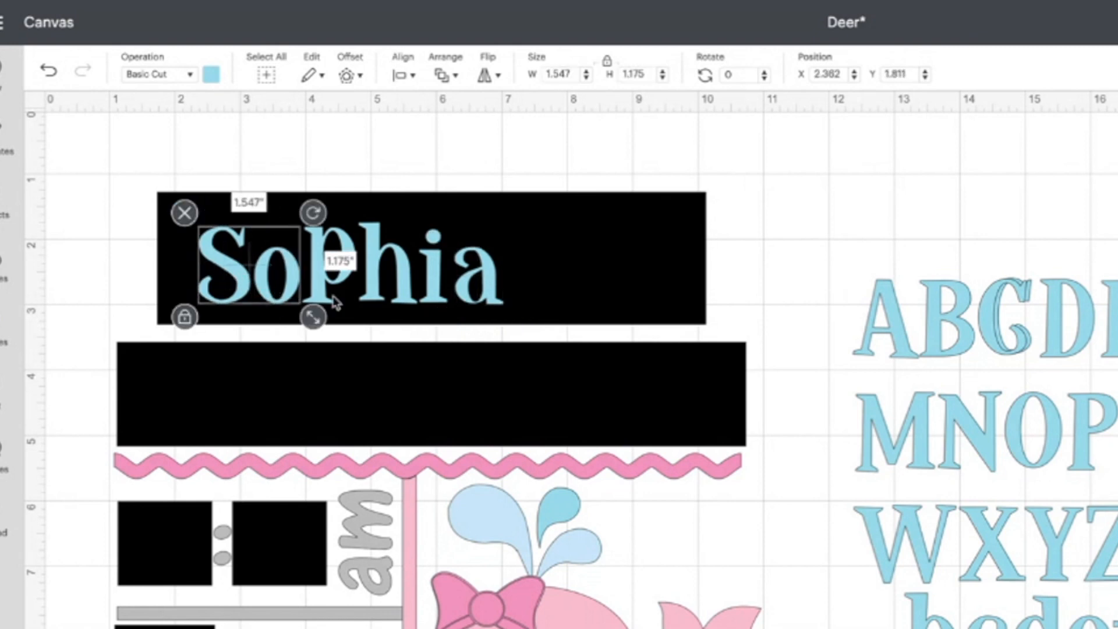
pyautogui.keyDown('shift'); pyautogui.click(320, 285); pyautogui.keyUp('shift')
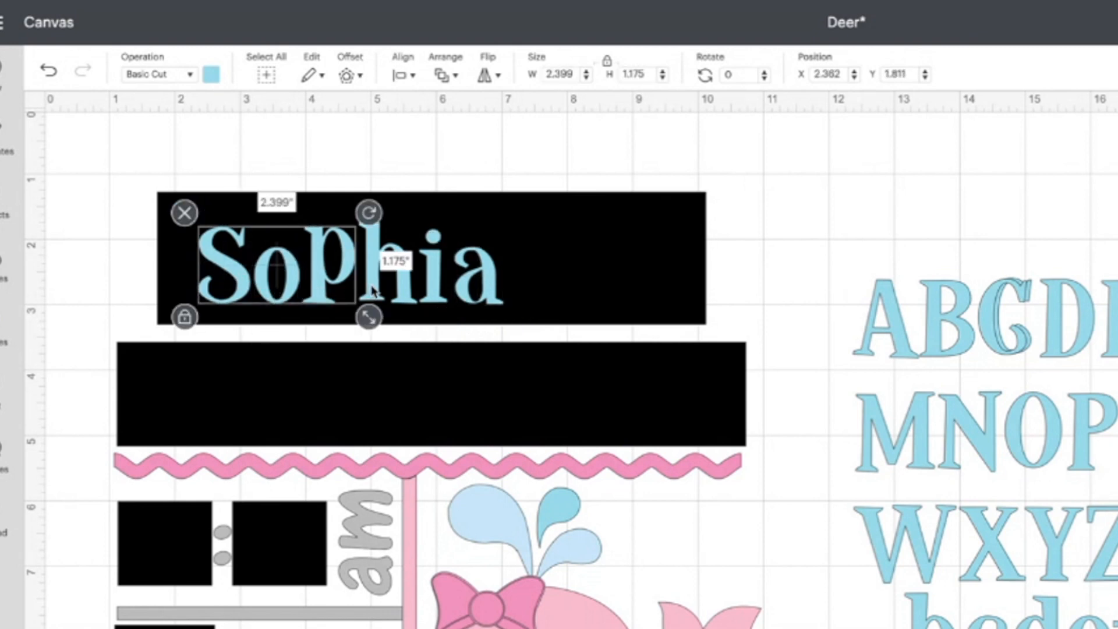
pyautogui.keyDown('shift'); pyautogui.click(373, 289); pyautogui.keyUp('shift')
pyautogui.keyDown('shift'); pyautogui.click(428, 288); pyautogui.keyUp('shift')
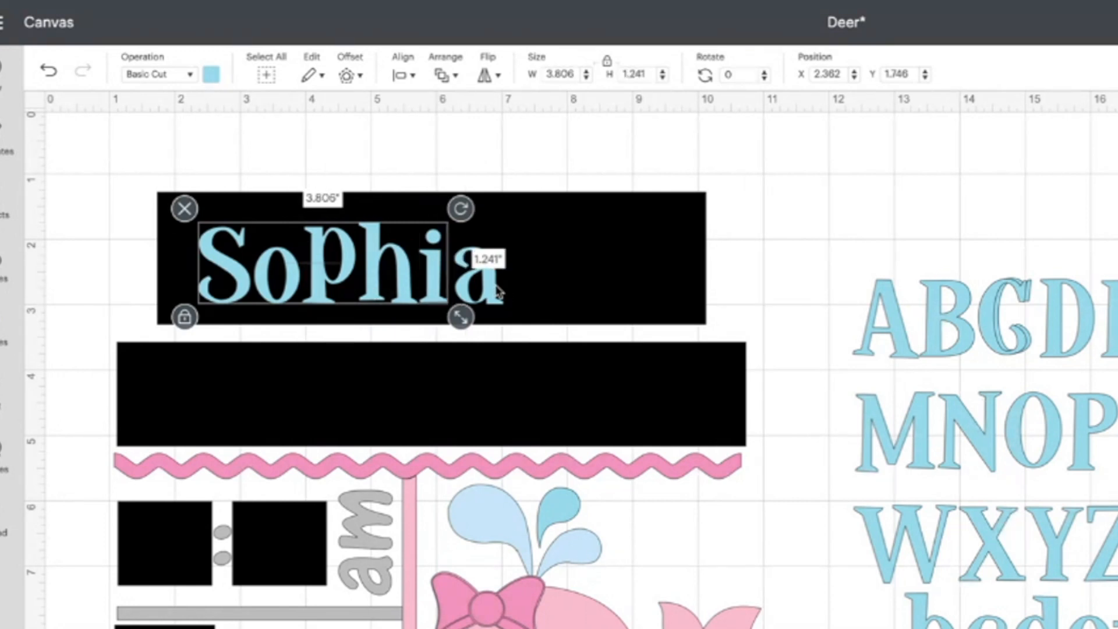
pyautogui.keyDown('shift'); pyautogui.click(494, 288); pyautogui.keyUp('shift')
pyautogui.click(401, 76)
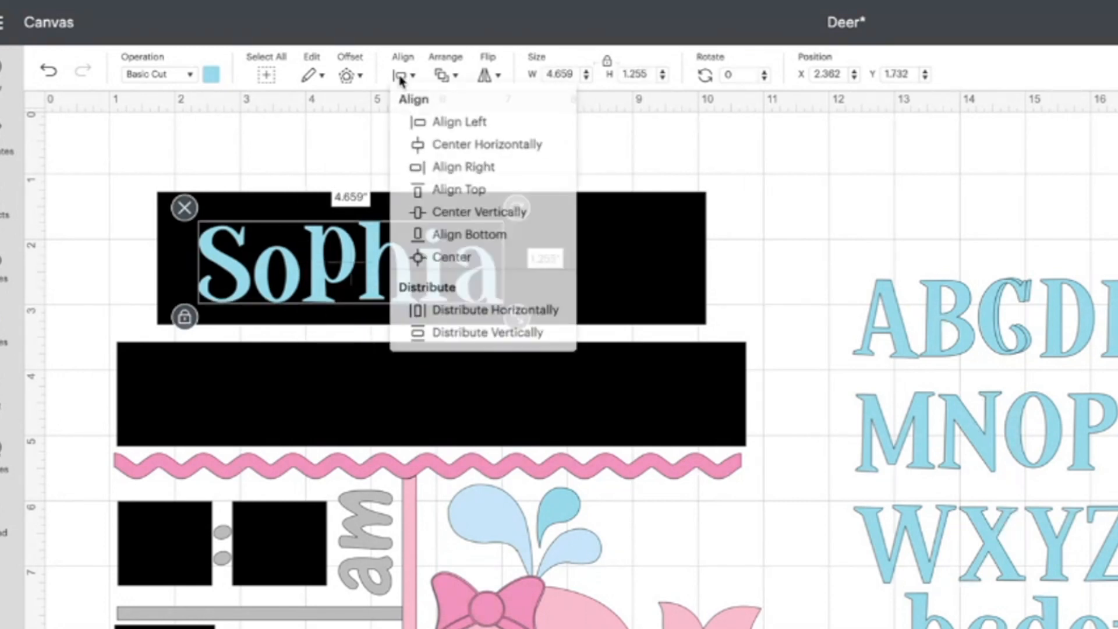
pyautogui.click(498, 241)
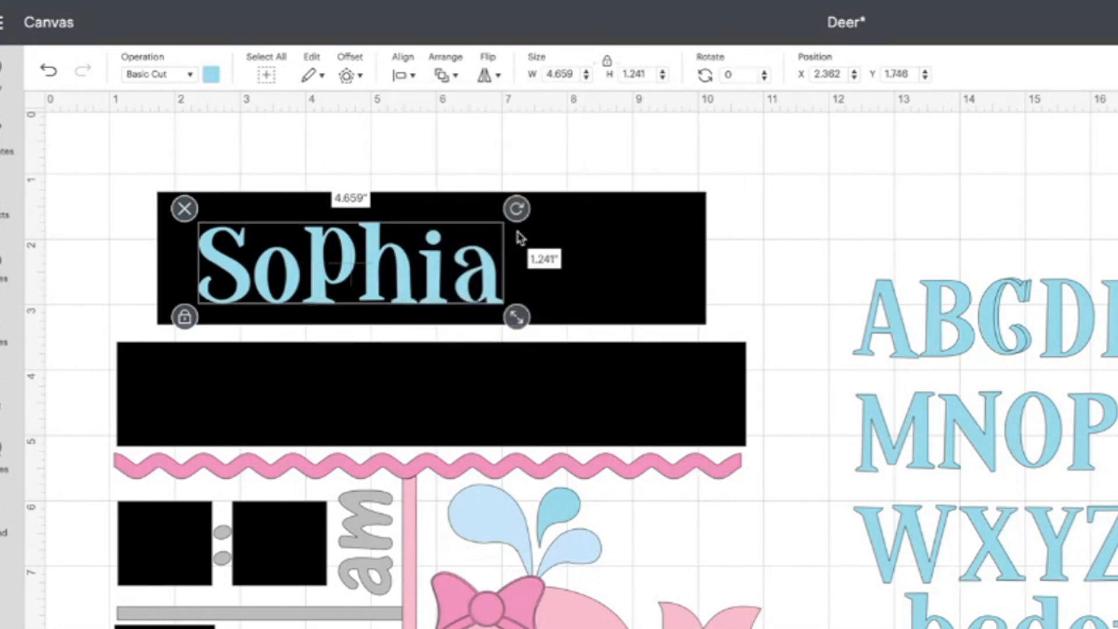
pyautogui.moveTo(516, 316); pyautogui.dragTo(626, 335)
pyautogui.moveTo(523, 289); pyautogui.dragTo(554, 275)
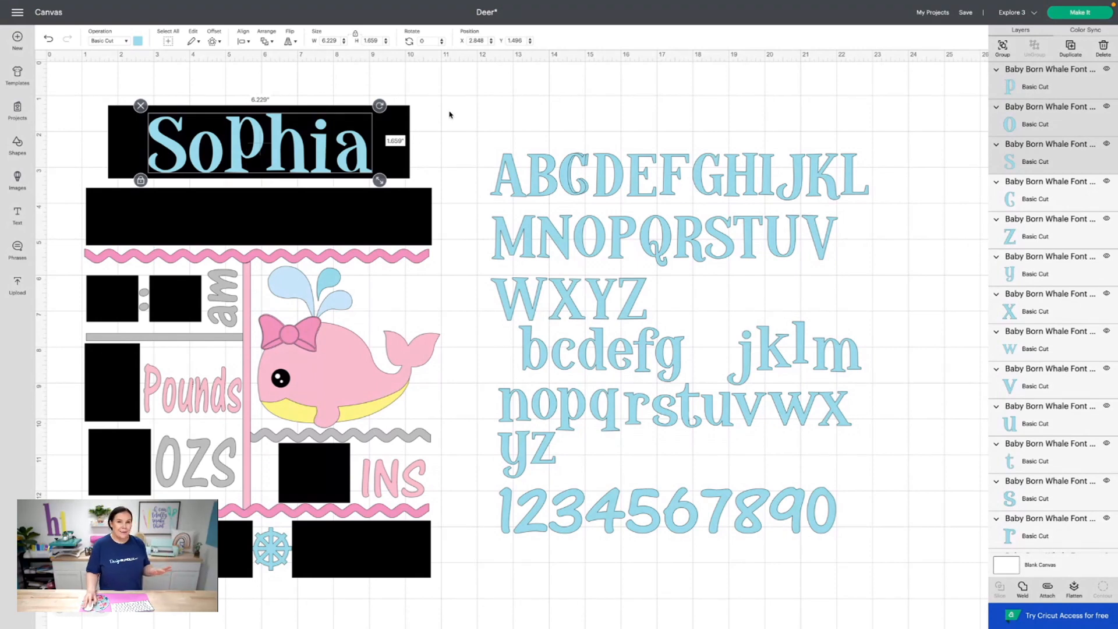
pyautogui.click(466, 110)
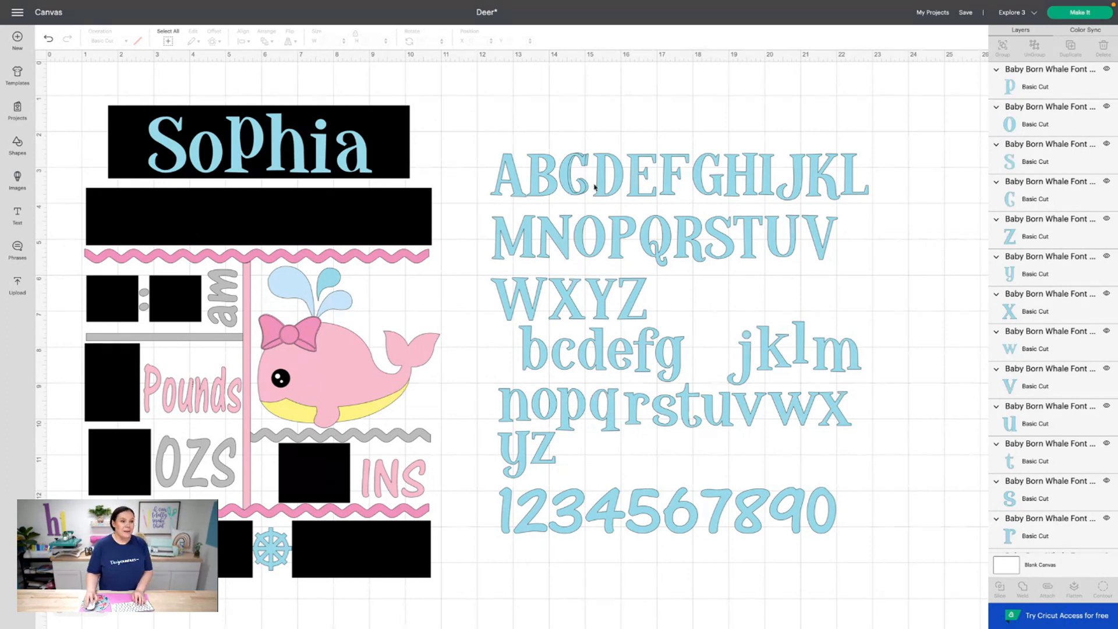
pyautogui.moveTo(706, 177); pyautogui.dragTo(118, 216)
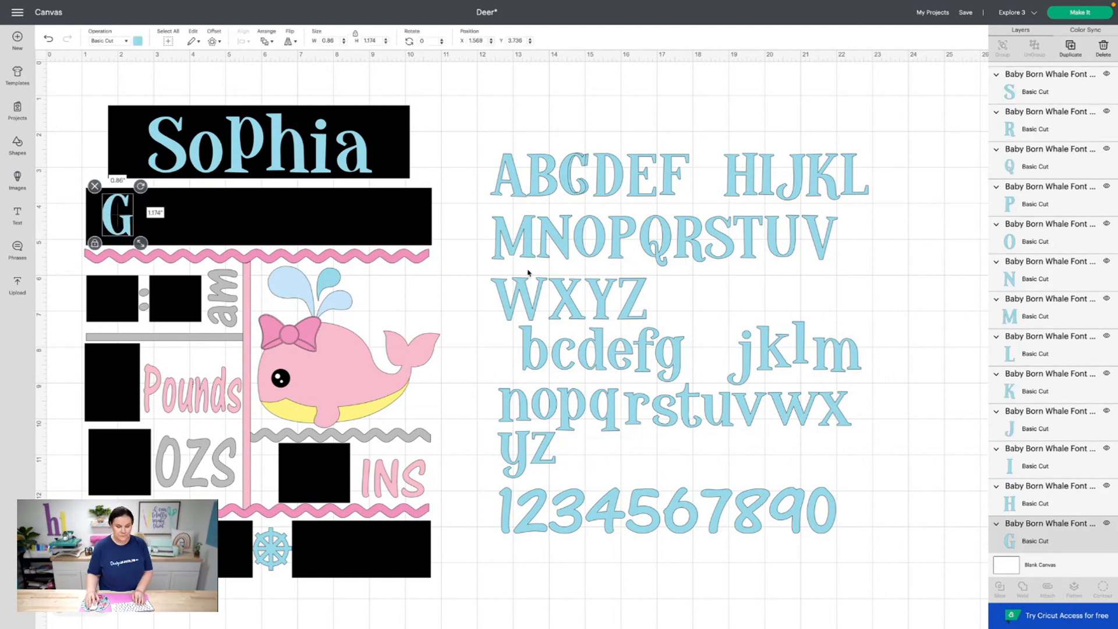
pyautogui.moveTo(633, 408); pyautogui.dragTo(151, 217)
pyautogui.rightClick(354, 153)
pyautogui.click(394, 195)
pyautogui.moveTo(354, 153); pyautogui.dragTo(172, 221)
pyautogui.moveTo(198, 249); pyautogui.dragTo(191, 242)
pyautogui.click(575, 175)
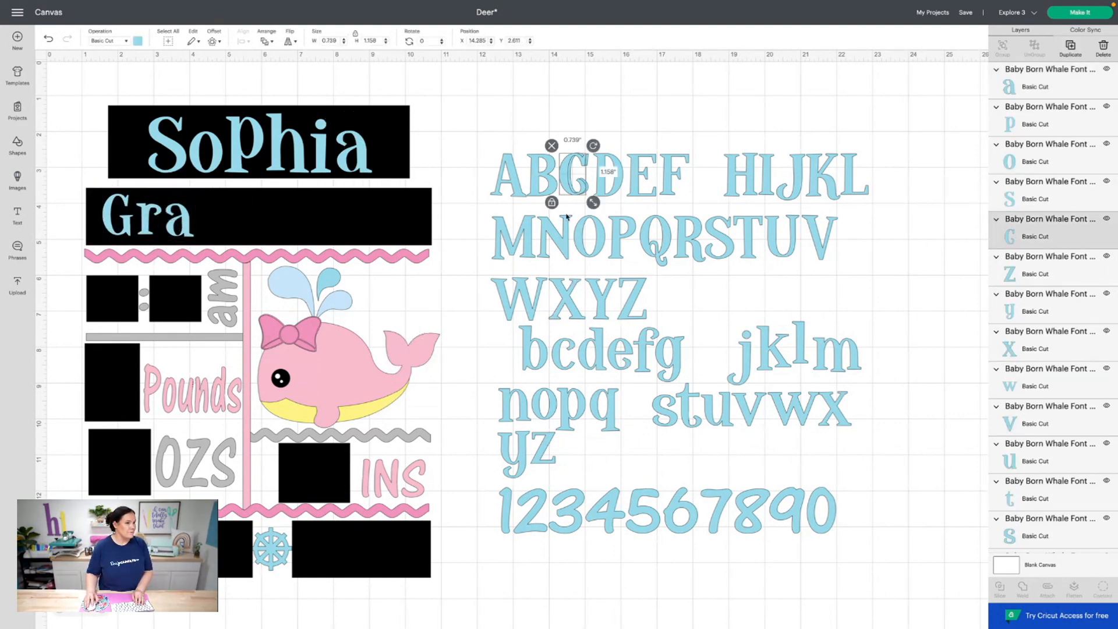
pyautogui.click(563, 355)
pyautogui.click(1070, 49)
pyautogui.moveTo(563, 355); pyautogui.dragTo(209, 219)
pyautogui.click(620, 354)
pyautogui.click(1069, 53)
pyautogui.moveTo(626, 361); pyautogui.dragTo(235, 219)
pyautogui.moveTo(515, 303); pyautogui.dragTo(278, 222)
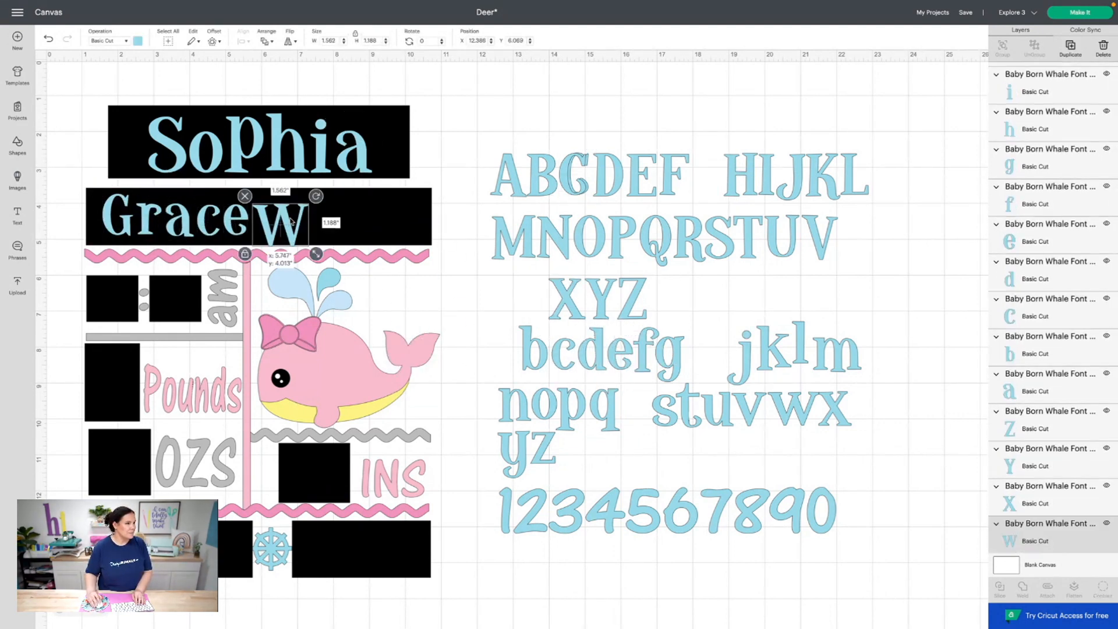
pyautogui.click(280, 146)
pyautogui.click(1070, 49)
pyautogui.moveTo(284, 153); pyautogui.dragTo(329, 207)
pyautogui.moveTo(367, 241); pyautogui.dragTo(333, 229)
pyautogui.click(320, 152)
pyautogui.click(1071, 49)
pyautogui.moveTo(321, 152); pyautogui.dragTo(352, 222)
pyautogui.click(688, 408)
pyautogui.click(1070, 49)
pyautogui.moveTo(695, 414); pyautogui.dragTo(373, 223)
pyautogui.click(239, 220)
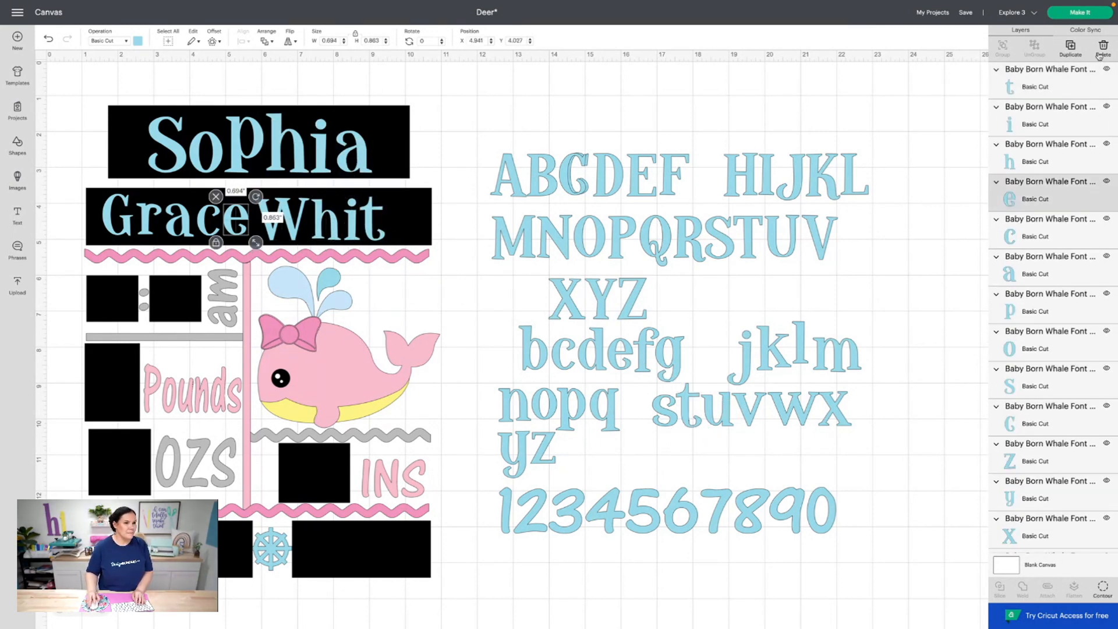
pyautogui.click(1070, 49)
pyautogui.moveTo(248, 226); pyautogui.dragTo(410, 221)
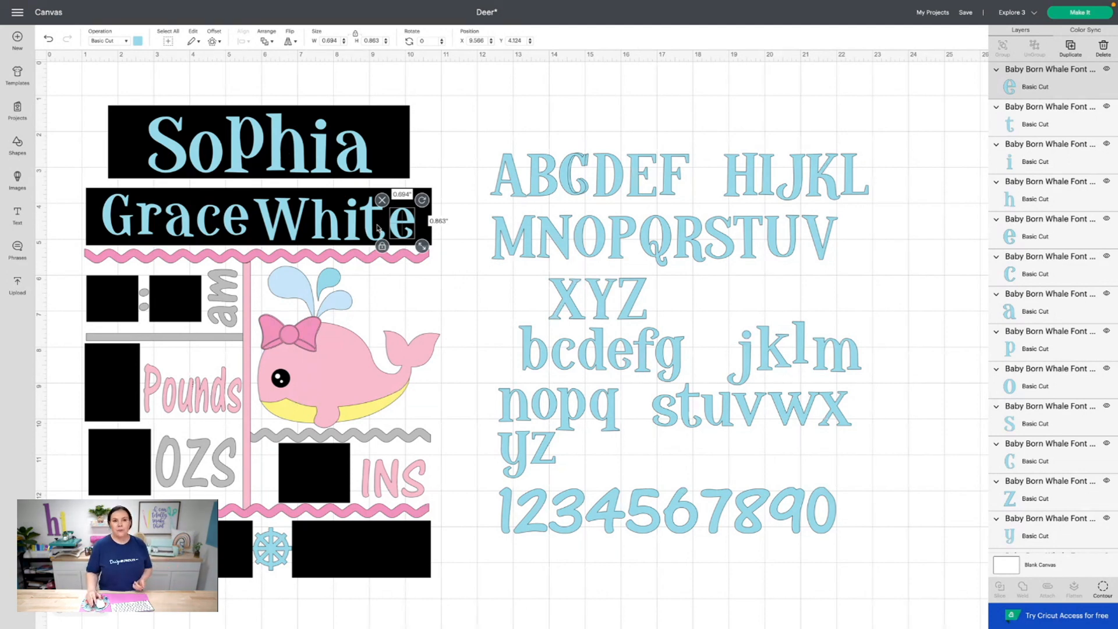
pyautogui.hscroll(1, 377, 229)
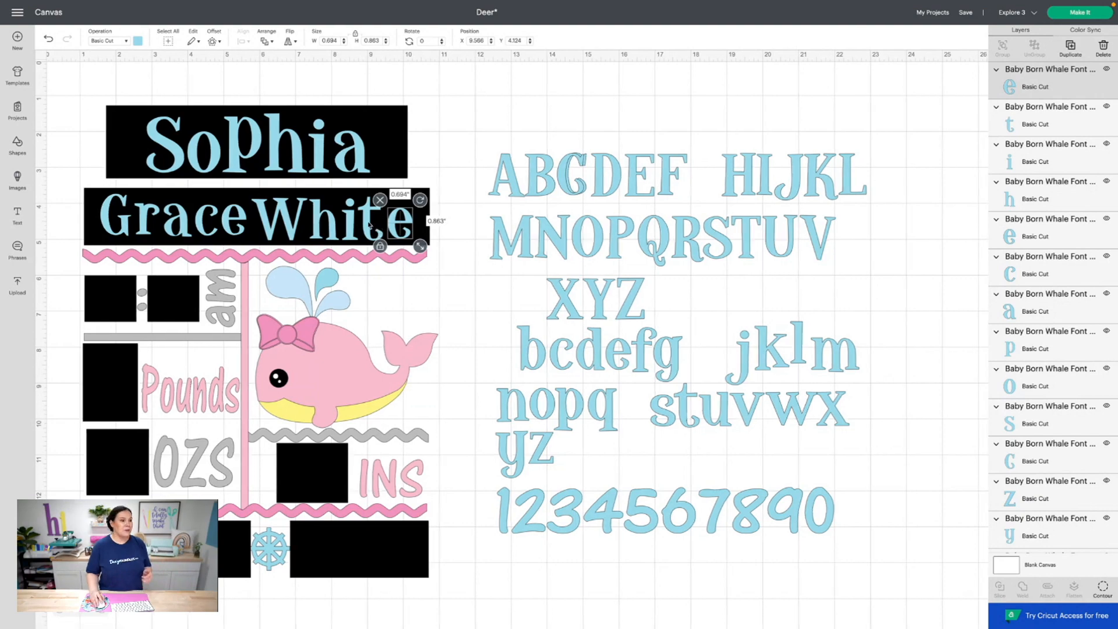
pyautogui.click(368, 221)
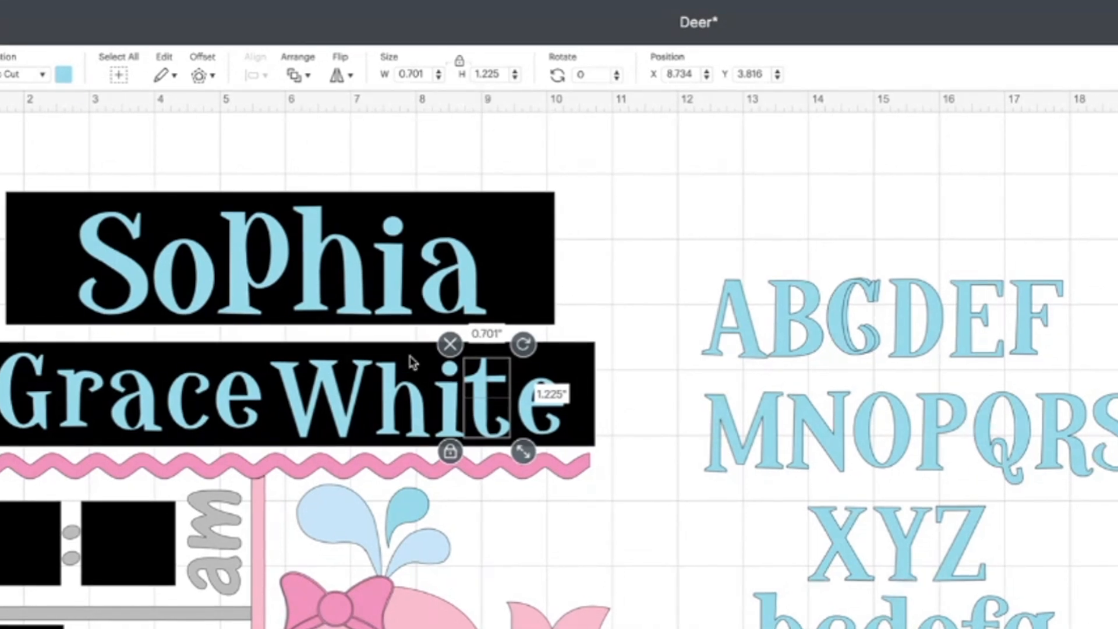
pyautogui.click(399, 406)
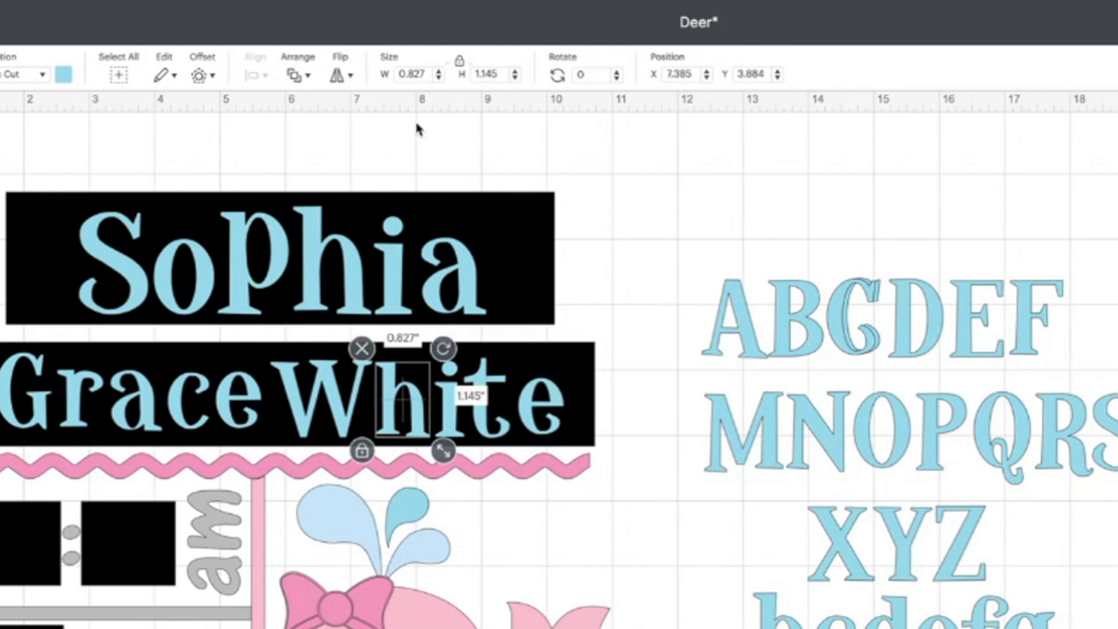
pyautogui.click(496, 74)
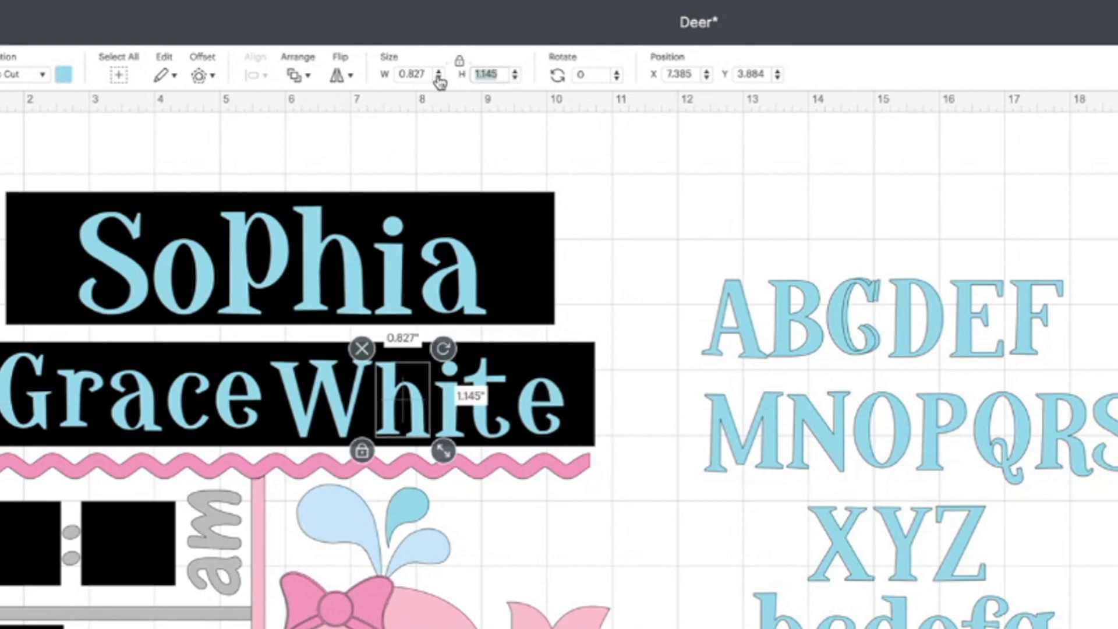
pyautogui.write('1')
pyautogui.press('BackSpace')
pyautogui.press('BackSpace')
pyautogui.press('BackSpace')
pyautogui.press('BackSpace')
pyautogui.write('.126')
pyautogui.press('Return')
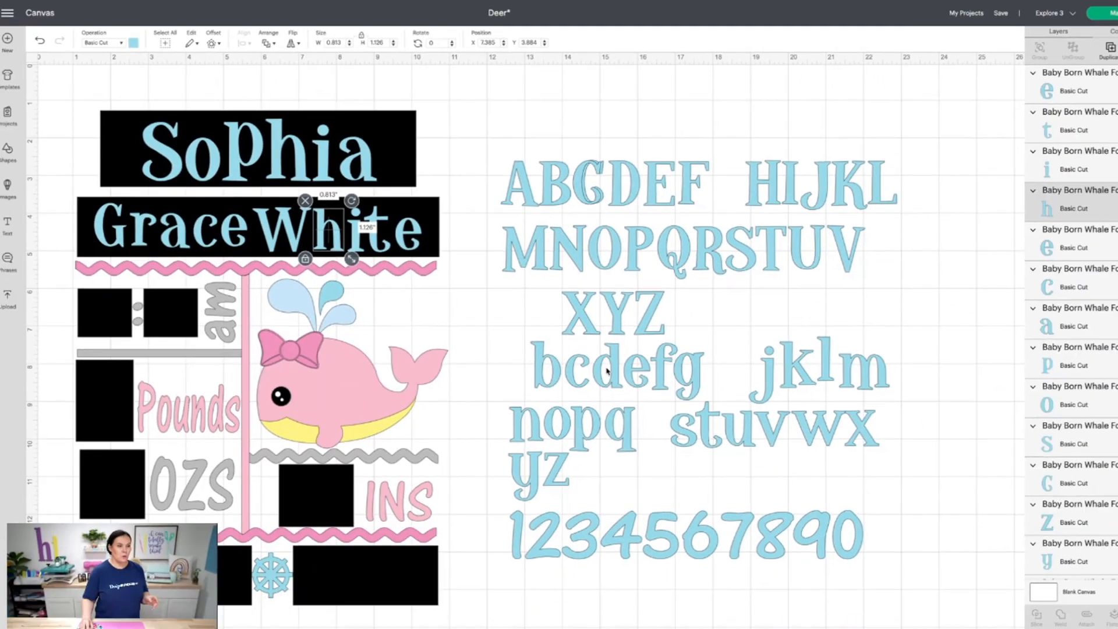
pyautogui.click(606, 370)
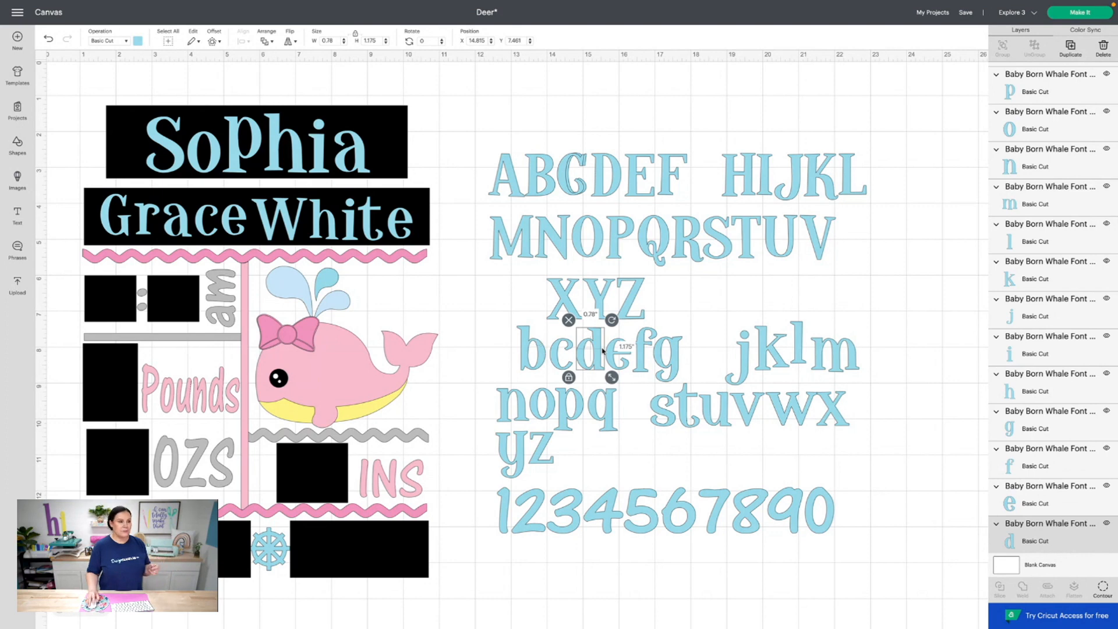
pyautogui.click(565, 348)
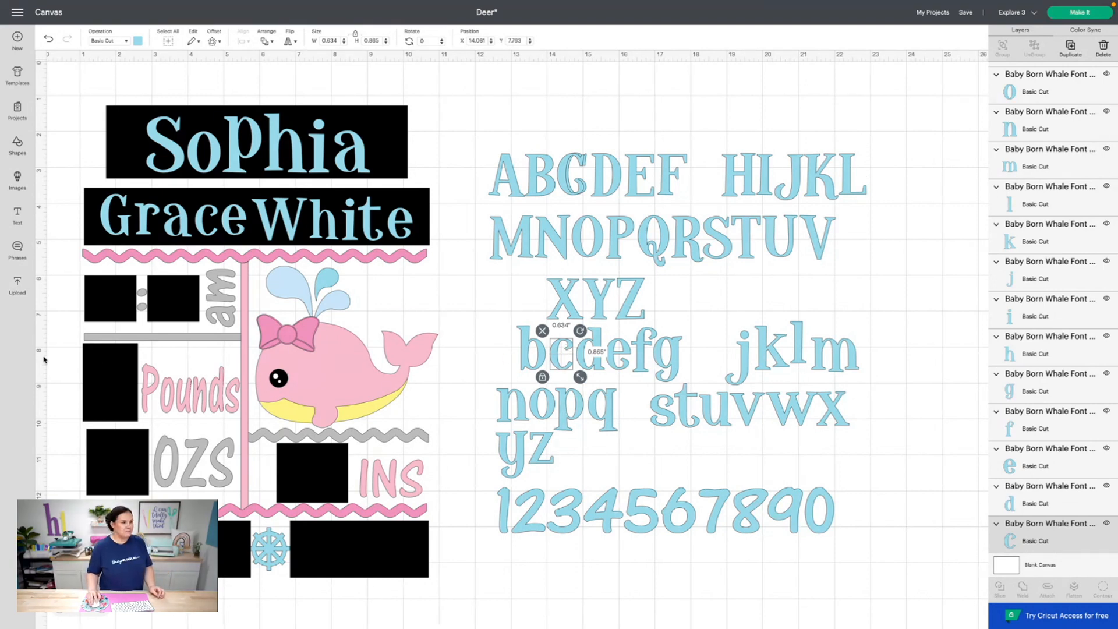
pyautogui.click(113, 221)
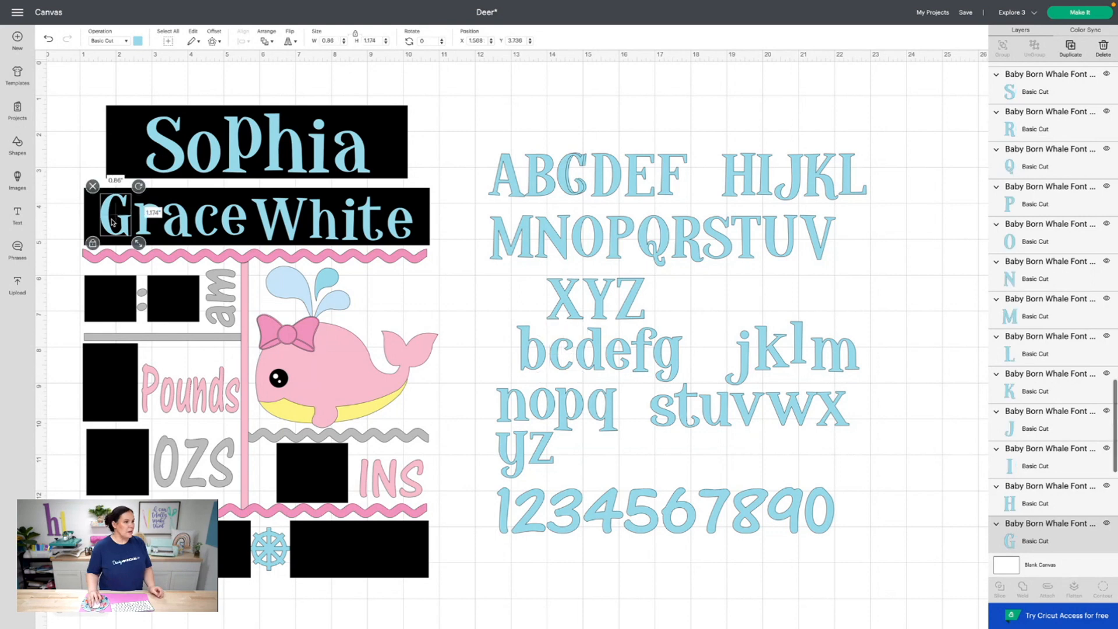
pyautogui.click(144, 228)
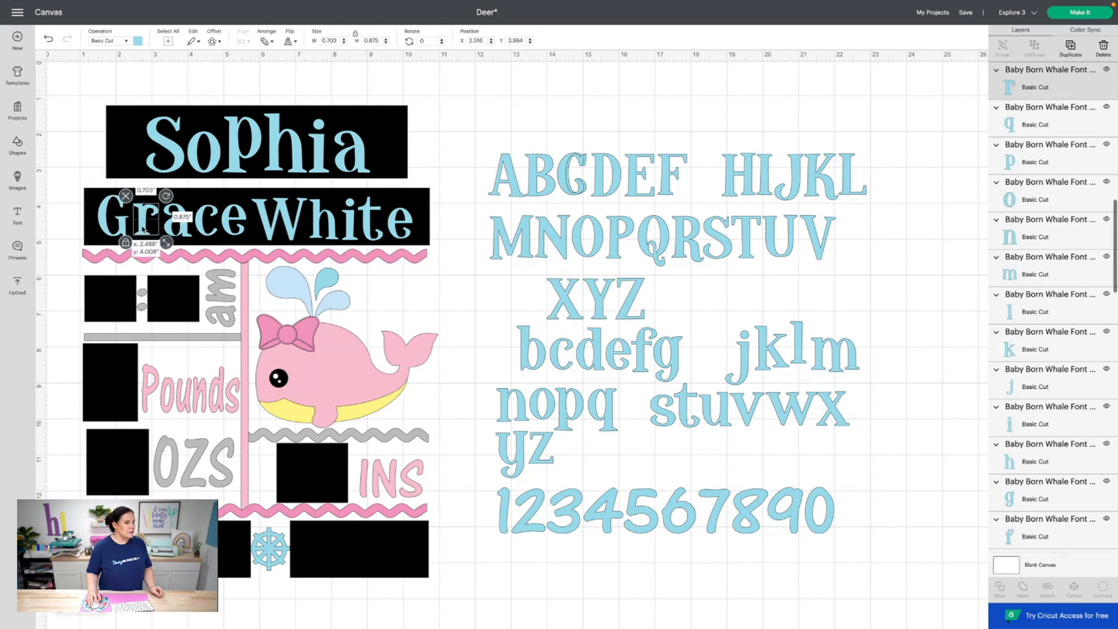
pyautogui.click(167, 232)
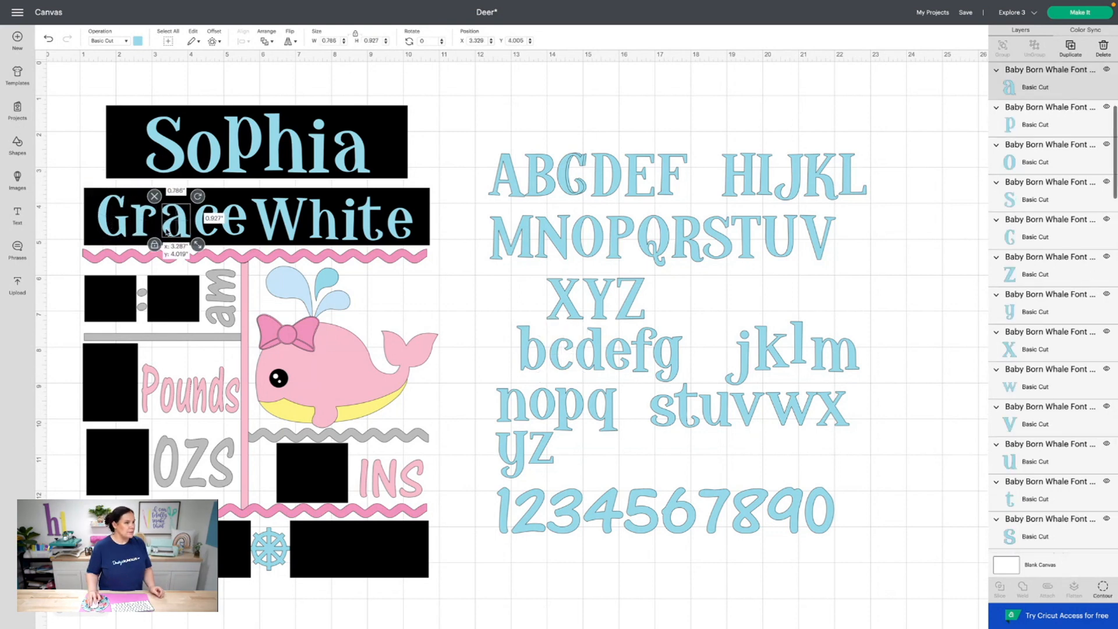
pyautogui.click(200, 234)
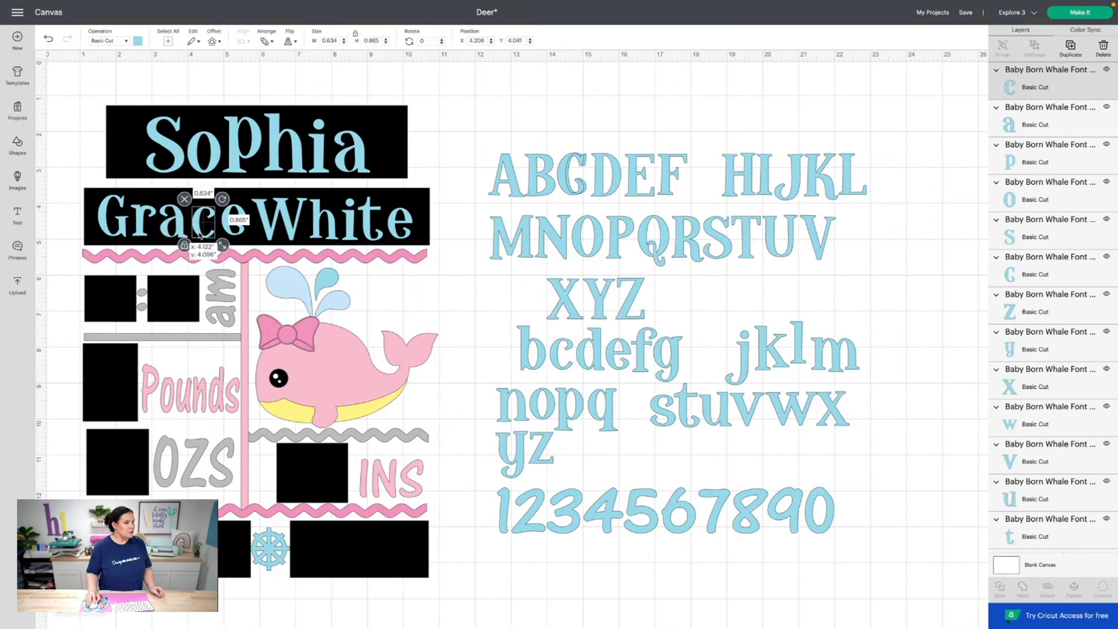
pyautogui.moveTo(200, 235); pyautogui.dragTo(200, 235)
pyautogui.click(221, 231)
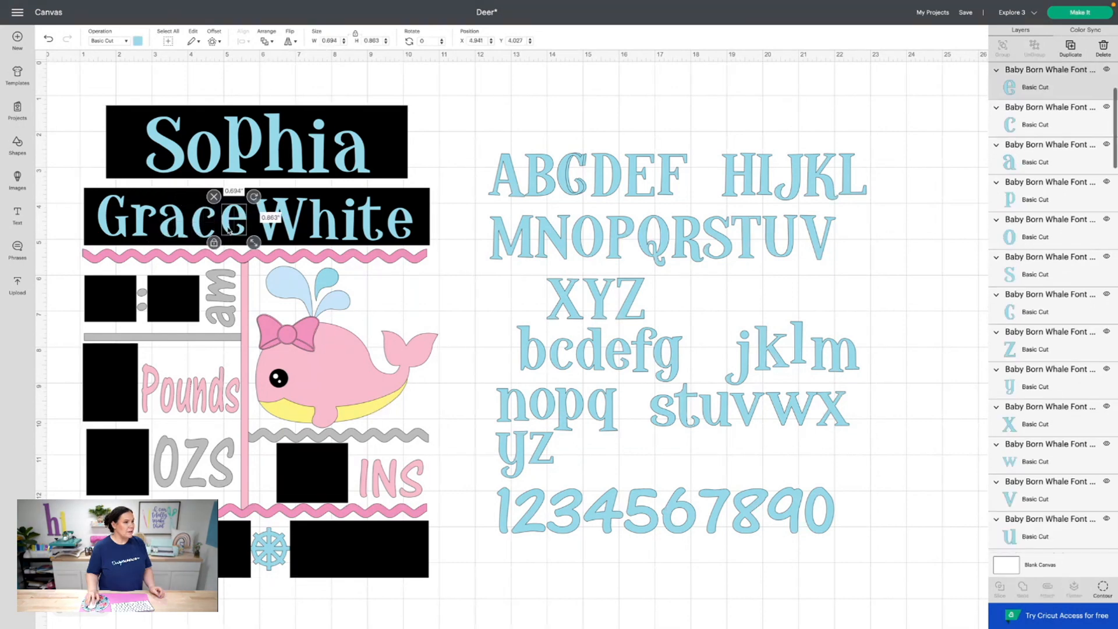
pyautogui.click(235, 224)
pyautogui.moveTo(269, 229); pyautogui.dragTo(314, 229)
pyautogui.click(316, 230)
pyautogui.click(364, 233)
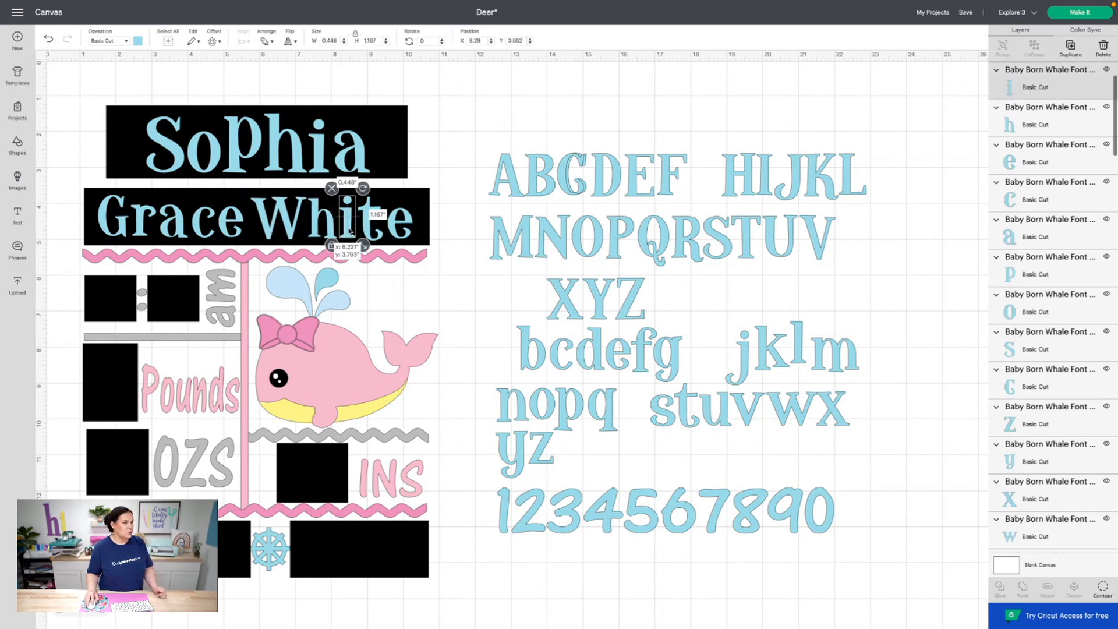
pyautogui.moveTo(364, 232); pyautogui.dragTo(371, 235)
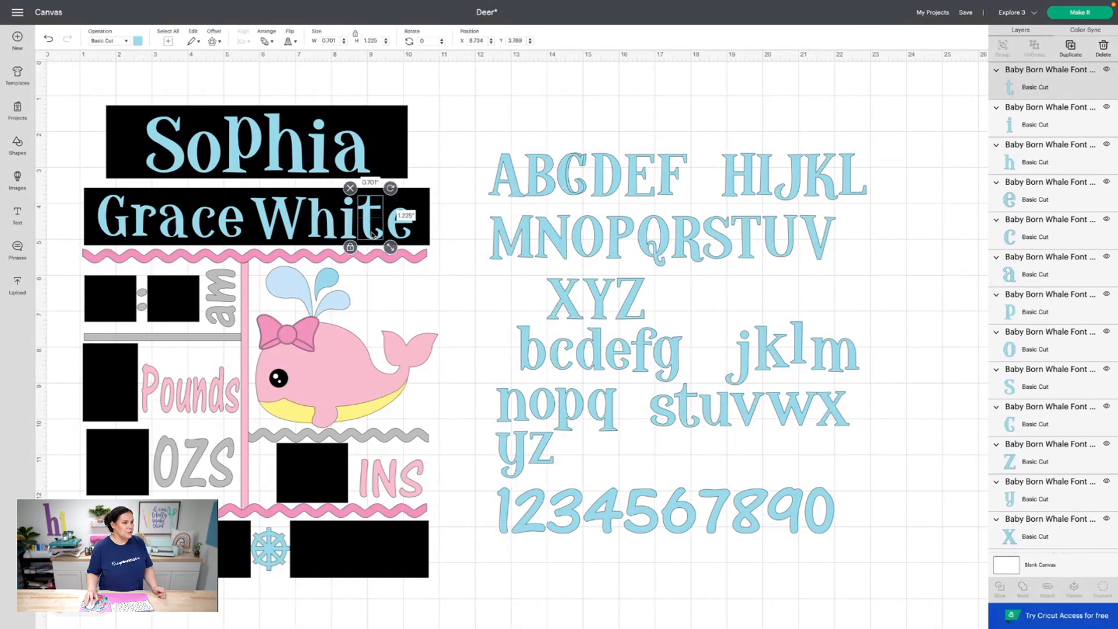
pyautogui.click(394, 229)
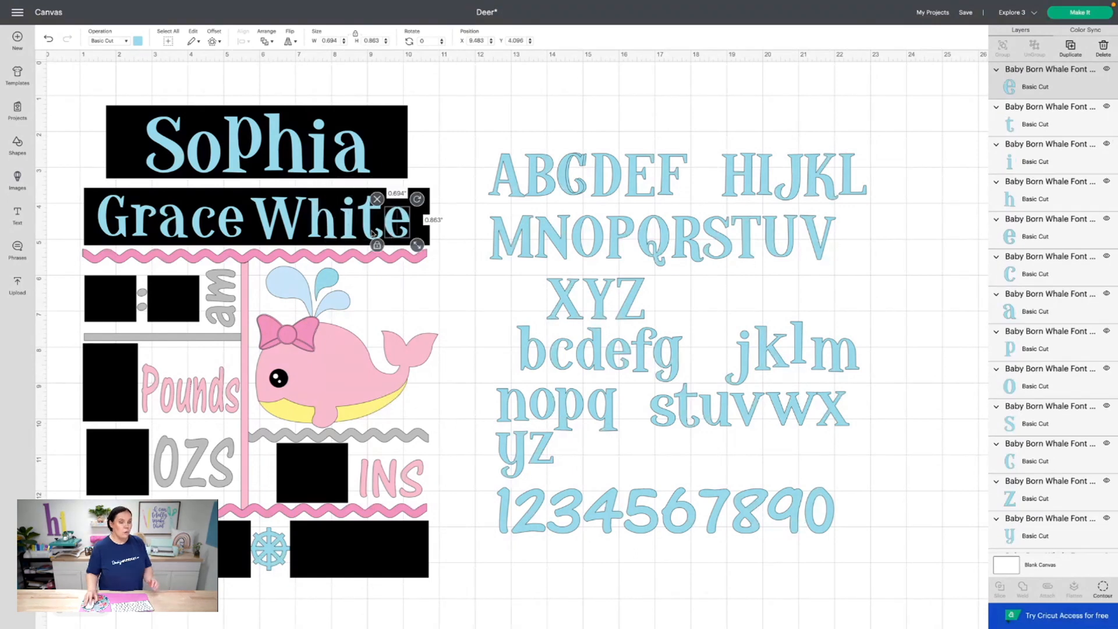
pyautogui.click(111, 228)
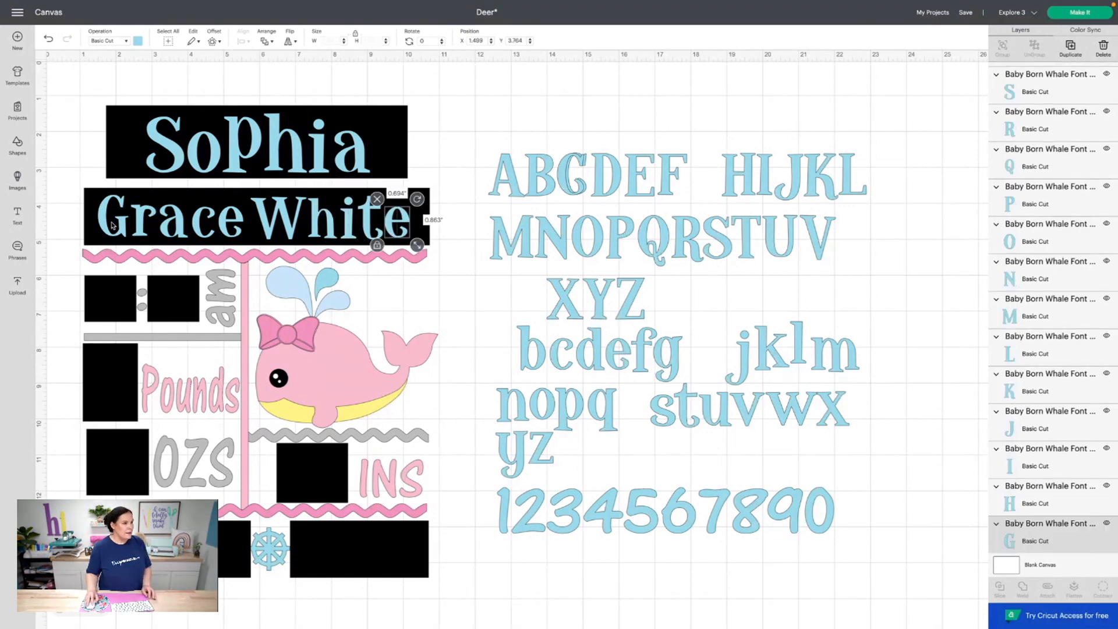
pyautogui.keyDown('shift'); pyautogui.click(141, 229); pyautogui.keyUp('shift')
pyautogui.keyDown('shift'); pyautogui.click(172, 229); pyautogui.keyUp('shift')
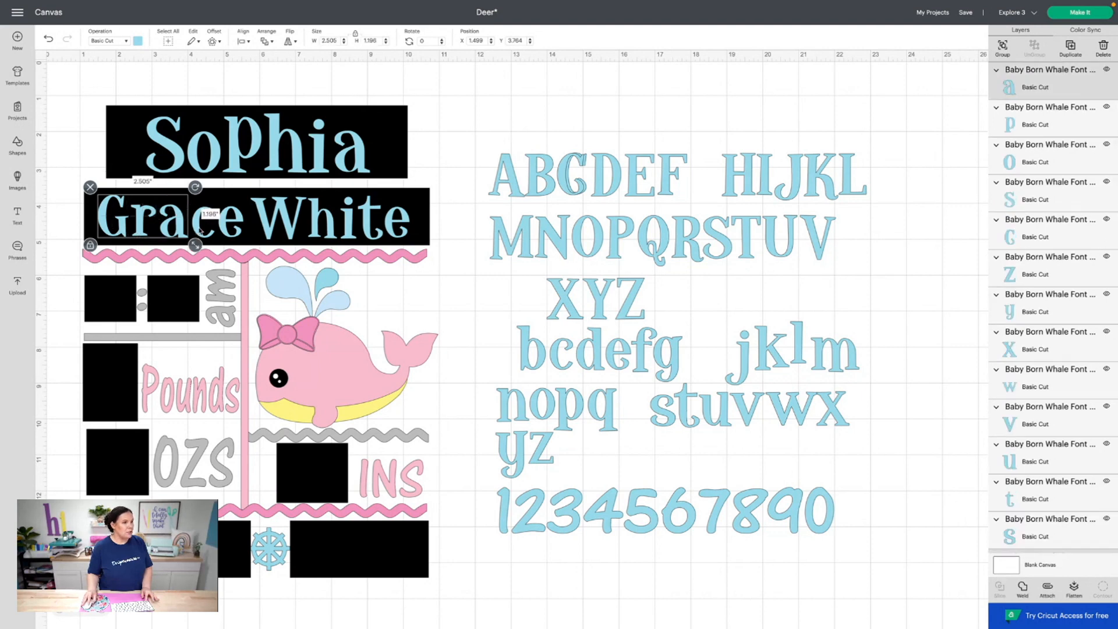
pyautogui.keyDown('shift'); pyautogui.click(198, 231); pyautogui.keyUp('shift')
pyautogui.keyDown('shift'); pyautogui.click(228, 231); pyautogui.keyUp('shift')
pyautogui.keyDown('shift'); pyautogui.click(276, 230); pyautogui.keyUp('shift')
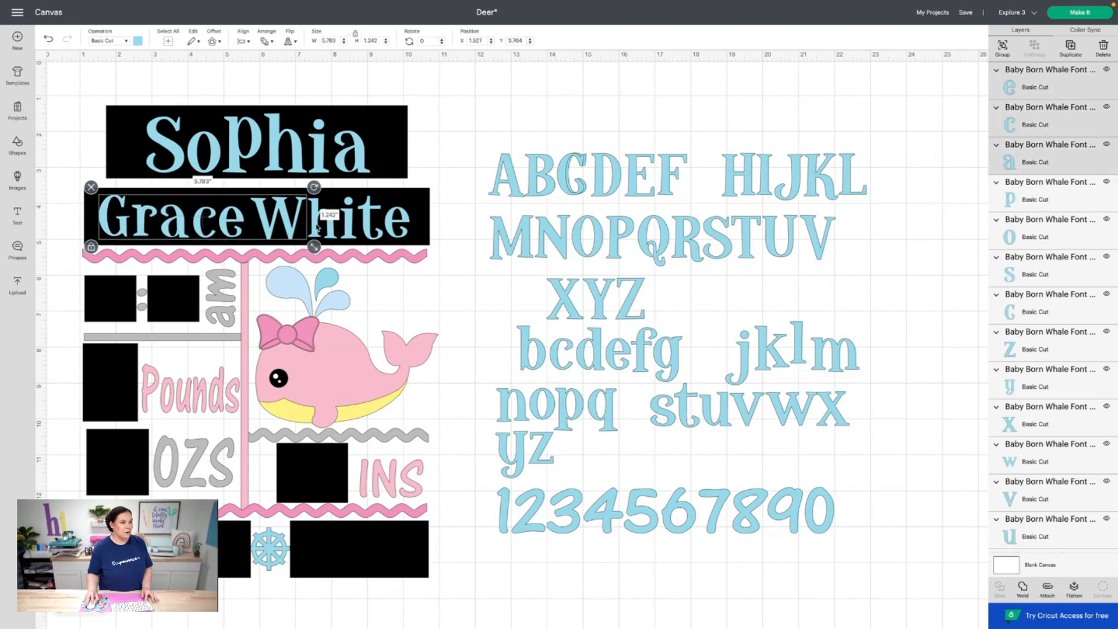
pyautogui.keyDown('shift'); pyautogui.click(342, 232); pyautogui.keyUp('shift')
pyautogui.keyDown('shift'); pyautogui.click(348, 230); pyautogui.keyUp('shift')
pyautogui.keyDown('shift'); pyautogui.click(373, 230); pyautogui.keyUp('shift')
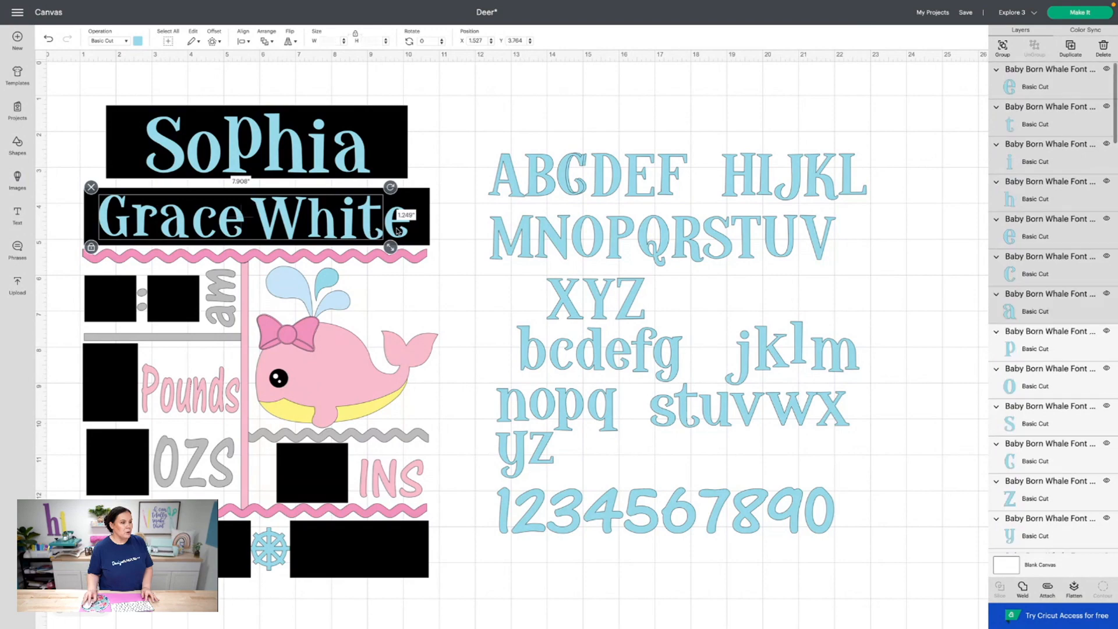
pyautogui.keyDown('shift'); pyautogui.click(396, 232); pyautogui.keyUp('shift')
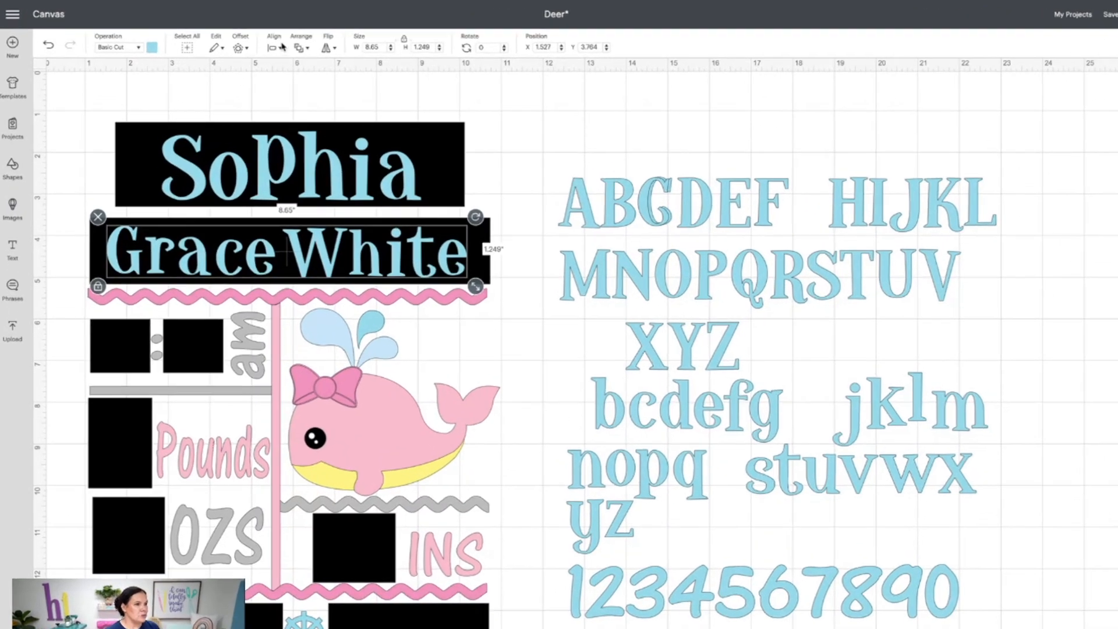
pyautogui.click(243, 41)
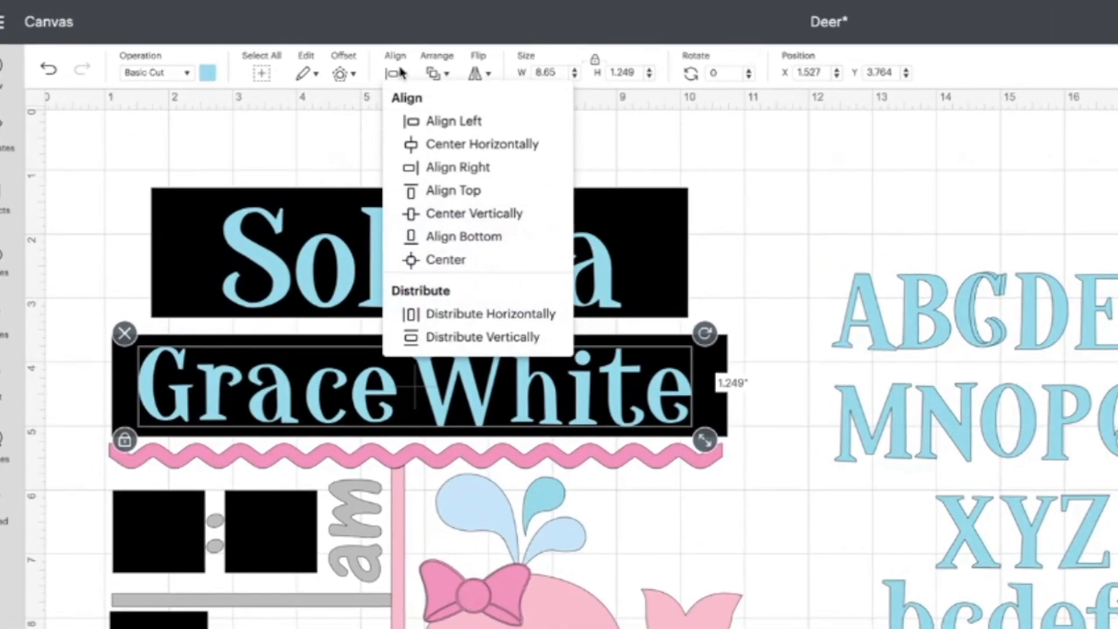
pyautogui.click(532, 243)
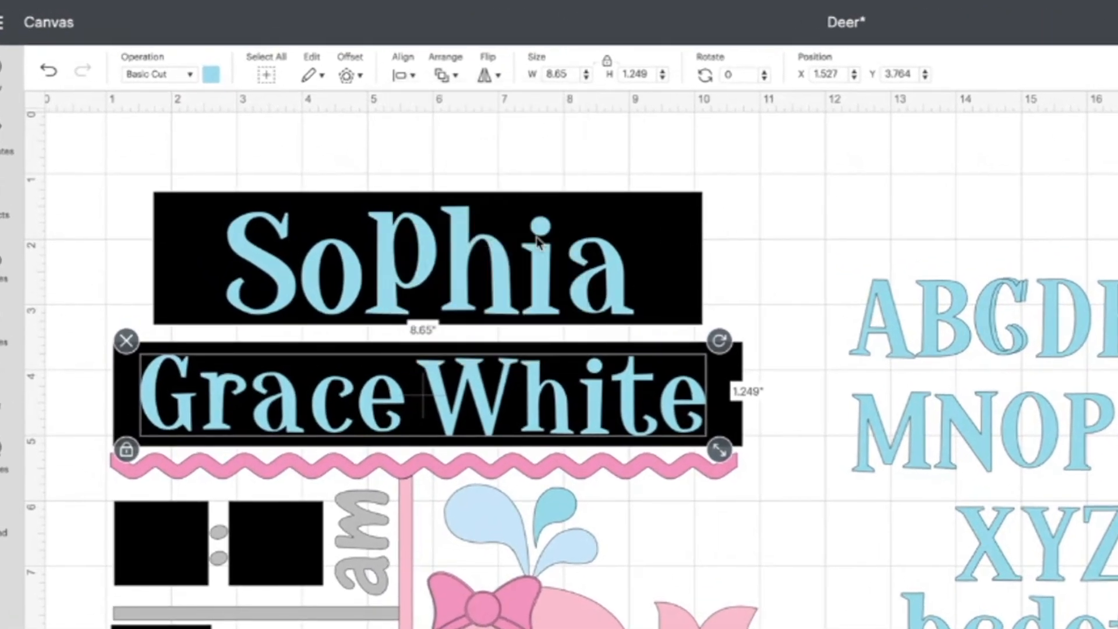
pyautogui.click(417, 391)
pyautogui.moveTo(420, 398); pyautogui.dragTo(415, 398)
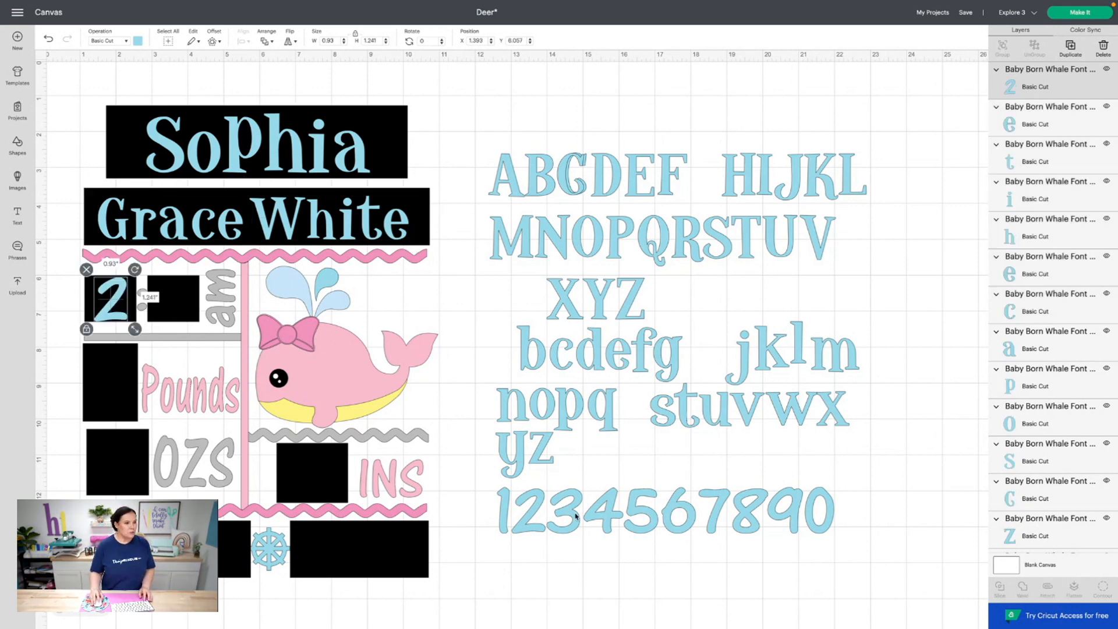
# Build the time 2:30 by placing a resized 3 and a copied 0 after the 2
pyautogui.click(575, 516)
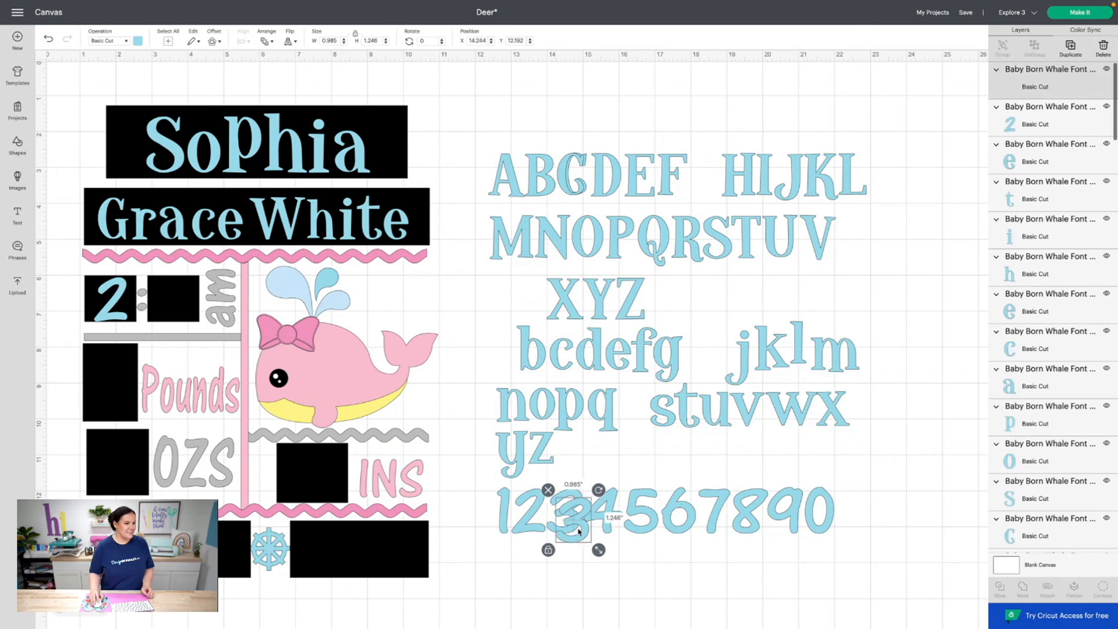
pyautogui.moveTo(574, 511); pyautogui.dragTo(106, 313)
pyautogui.click(118, 306)
pyautogui.click(182, 317)
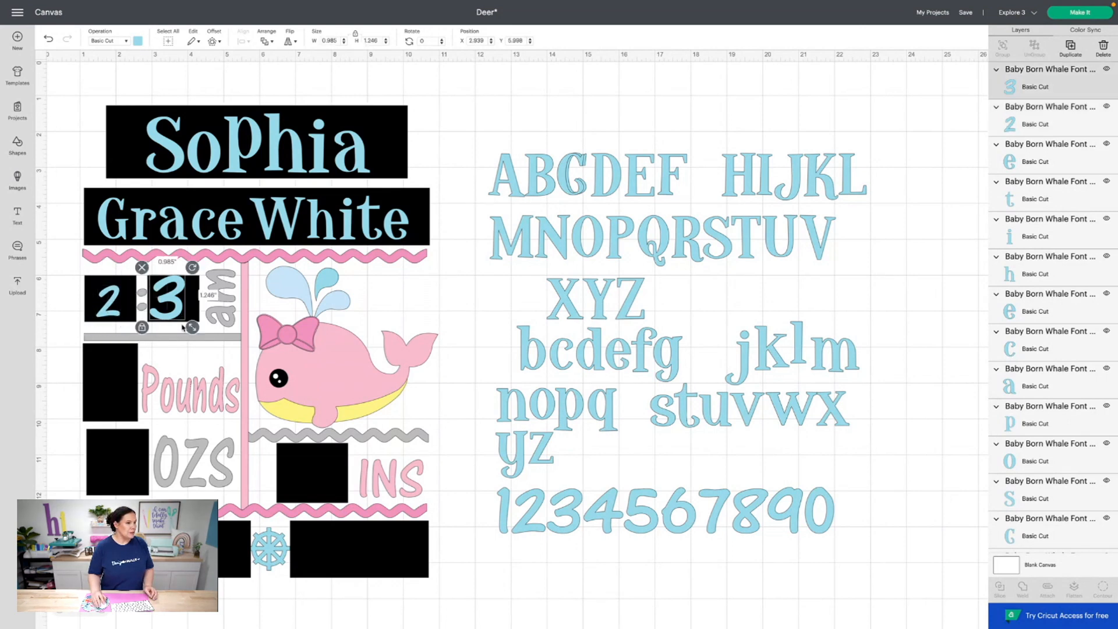
pyautogui.moveTo(192, 328)
pyautogui.mouseDown()
pyautogui.moveTo(164, 315)
pyautogui.moveTo(182, 321)
pyautogui.mouseUp()
pyautogui.click(820, 511)
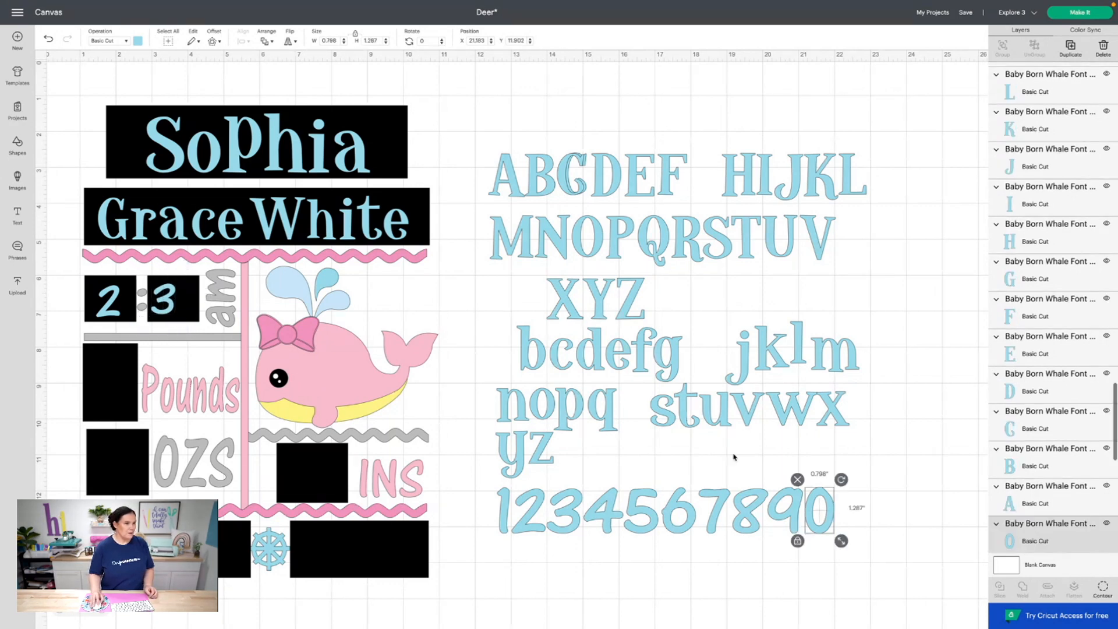
pyautogui.click(1072, 50)
pyautogui.moveTo(825, 513); pyautogui.dragTo(206, 324)
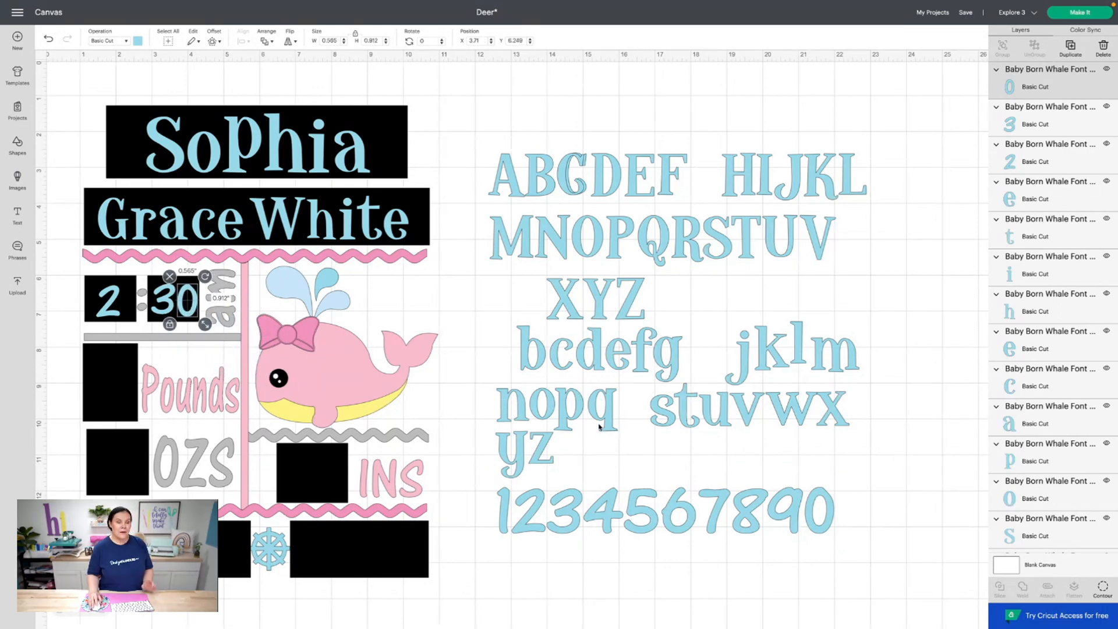
# Put a copied 6 in the Pounds box and an enlarged copied 3 in the OZS box
pyautogui.click(673, 517)
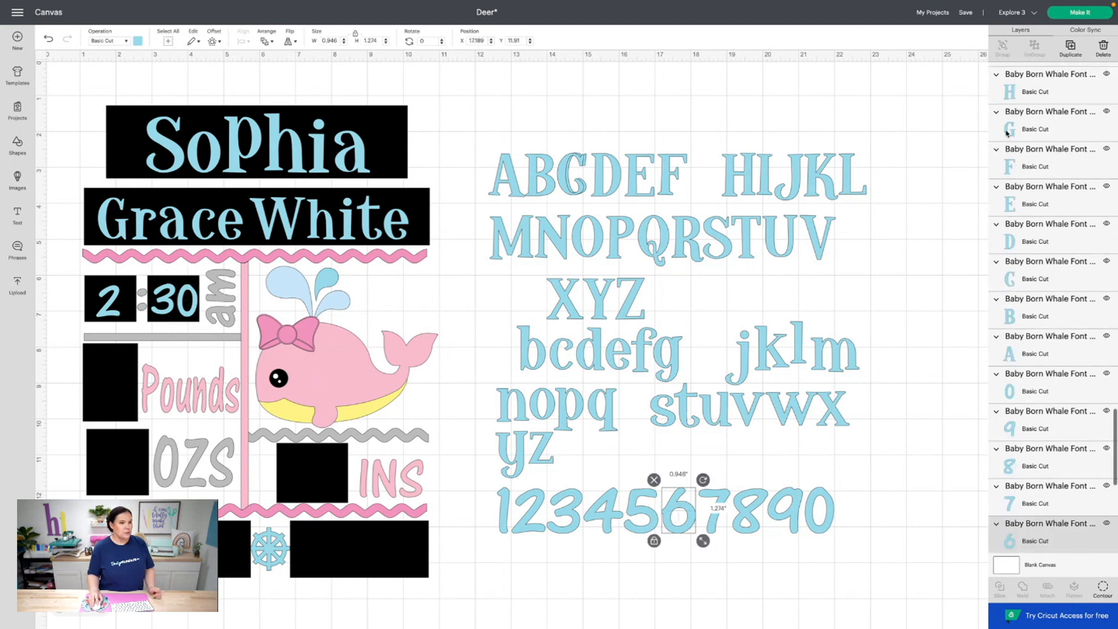
pyautogui.click(1076, 54)
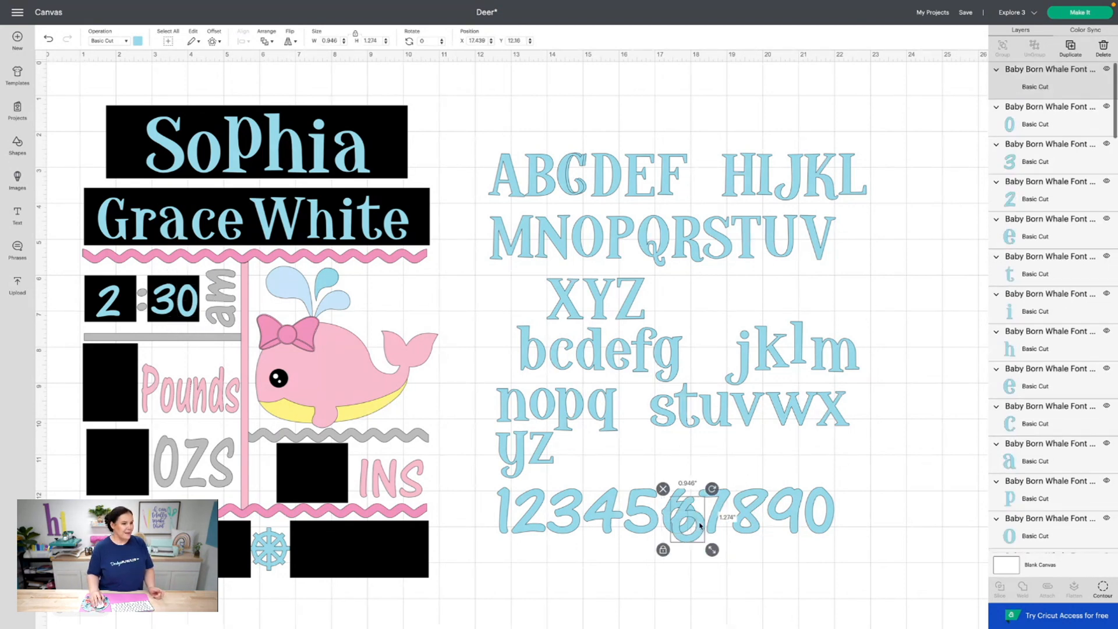
pyautogui.moveTo(682, 513); pyautogui.dragTo(121, 398)
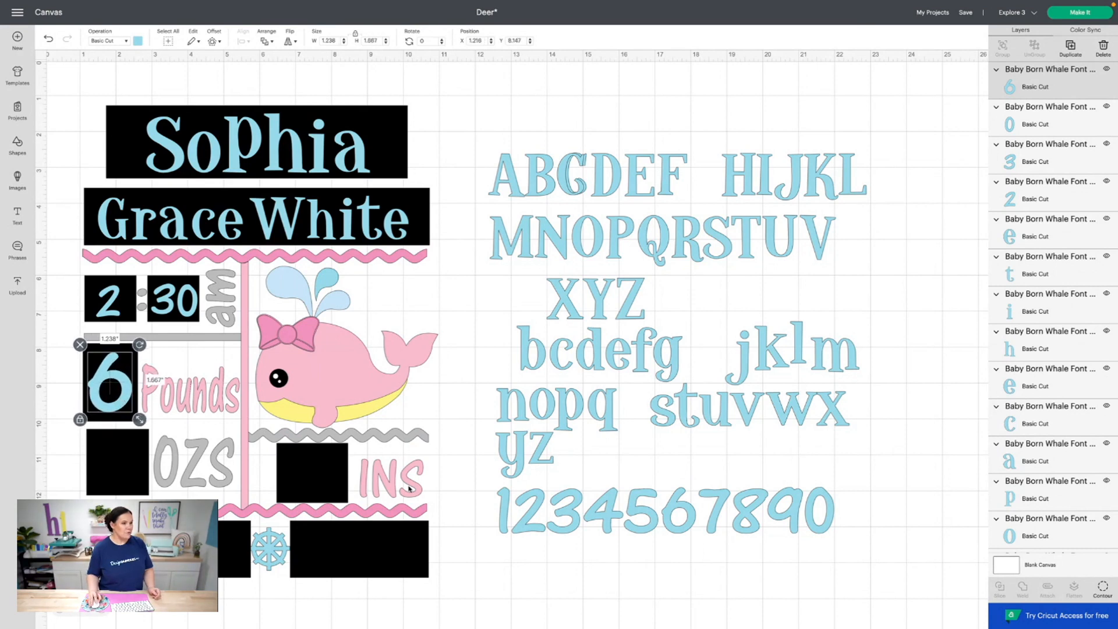
pyautogui.click(573, 512)
pyautogui.press('super+c')
pyautogui.press('super+v')
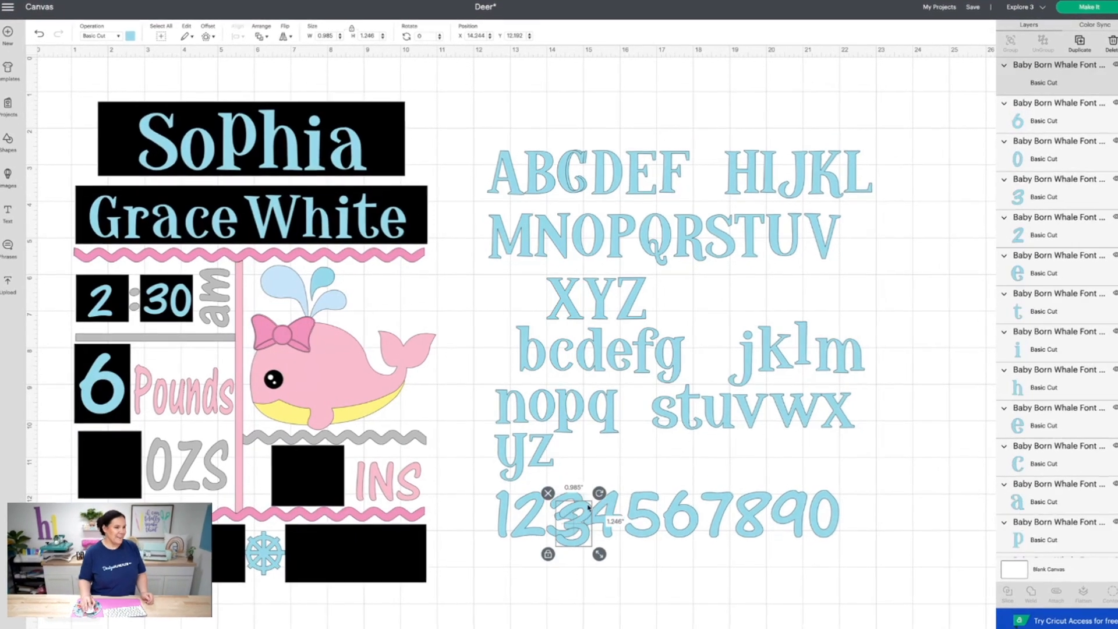
pyautogui.moveTo(576, 516); pyautogui.dragTo(148, 499)
pyautogui.moveTo(126, 479); pyautogui.dragTo(122, 477)
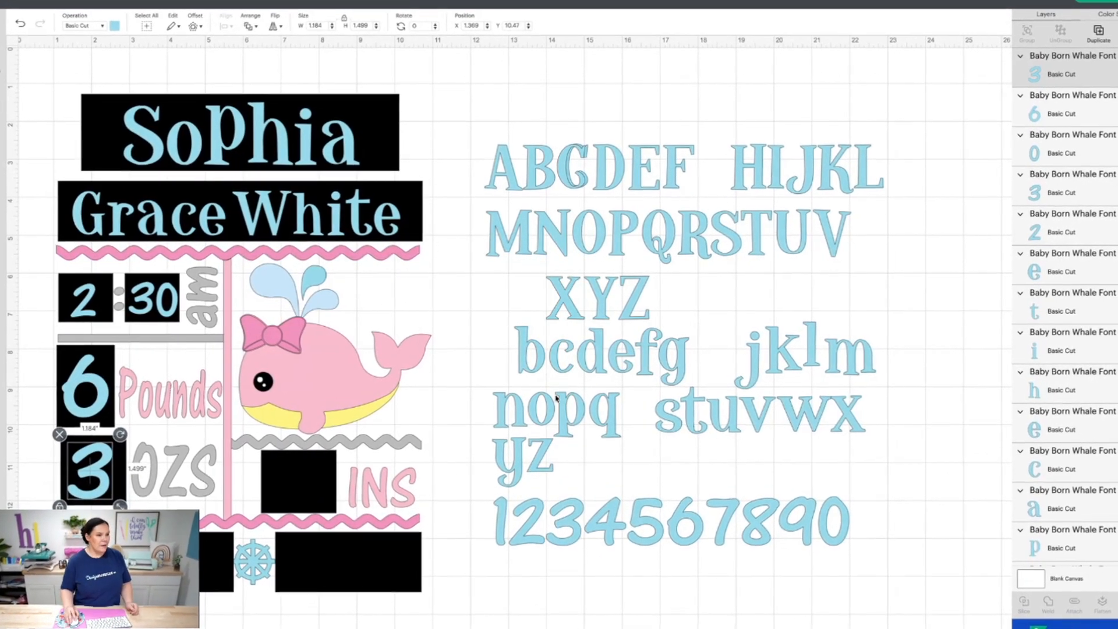
# Fill the INS box with 18 using the 1 and 8 digits
pyautogui.click(504, 517)
pyautogui.moveTo(504, 517); pyautogui.dragTo(291, 480)
pyautogui.moveTo(762, 527); pyautogui.dragTo(306, 486)
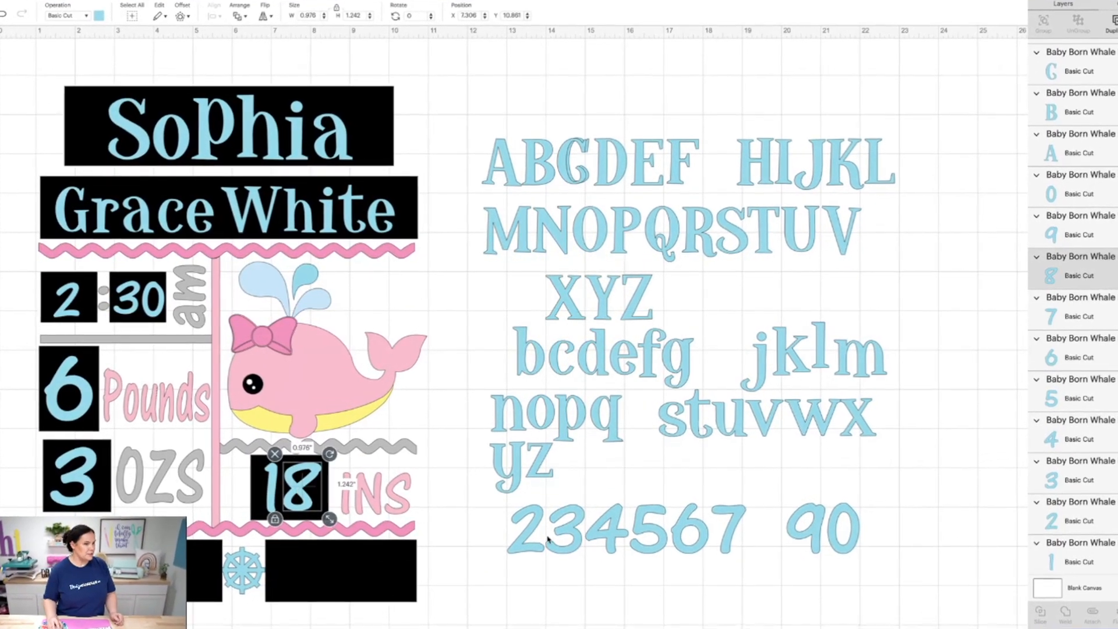
pyautogui.moveTo(838, 527); pyautogui.dragTo(117, 566)
# Assemble the year 2004 in the bottom box from a 2, copied 0s and a 4
pyautogui.moveTo(527, 532); pyautogui.dragTo(157, 573)
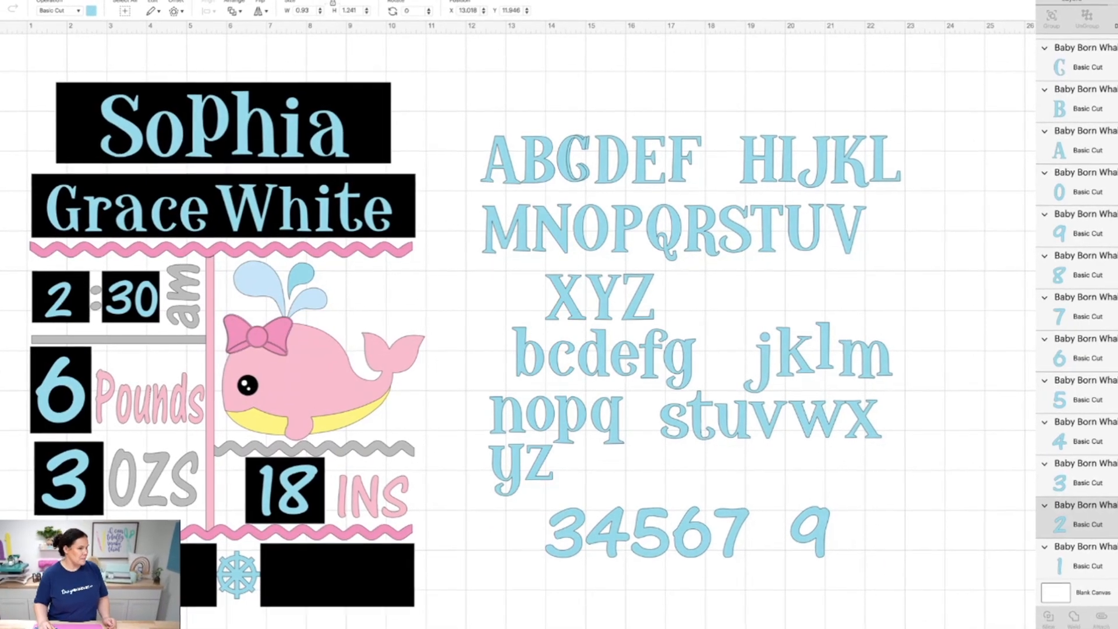
pyautogui.moveTo(577, 534); pyautogui.dragTo(295, 567)
pyautogui.click(157, 574)
pyautogui.click(1113, 23)
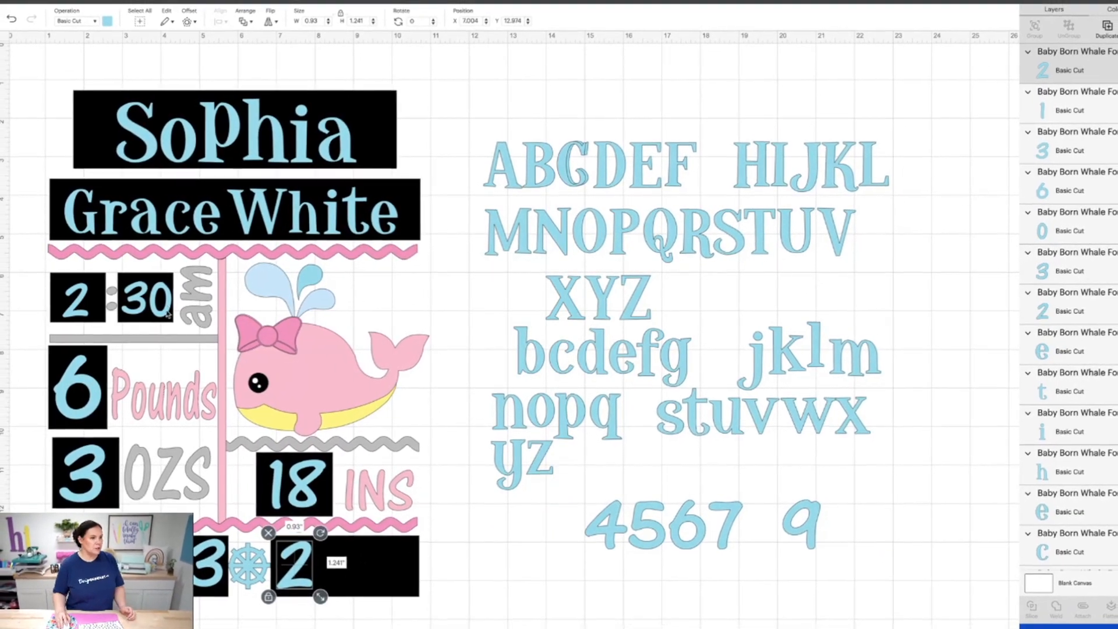
pyautogui.click(155, 299)
pyautogui.click(1113, 24)
pyautogui.moveTo(166, 309); pyautogui.dragTo(365, 563)
pyautogui.click(1098, 34)
pyautogui.click(607, 524)
pyautogui.moveTo(606, 518); pyautogui.dragTo(410, 554)
pyautogui.click(342, 551)
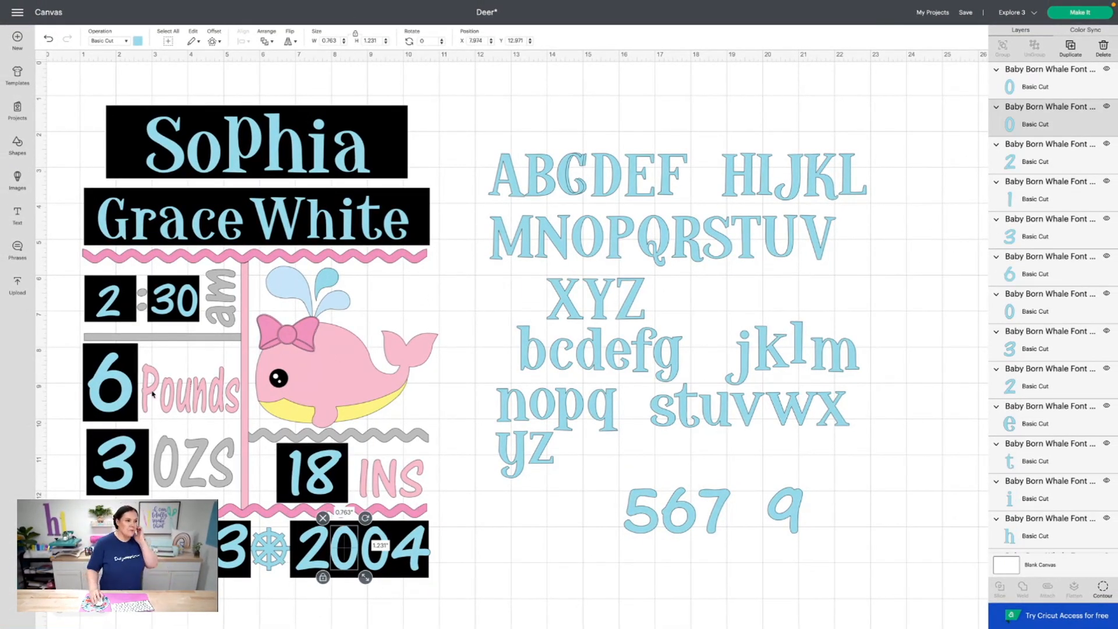
# Multi-select the 2, 3 and 0 digits of the 2:30 time
pyautogui.click(115, 308)
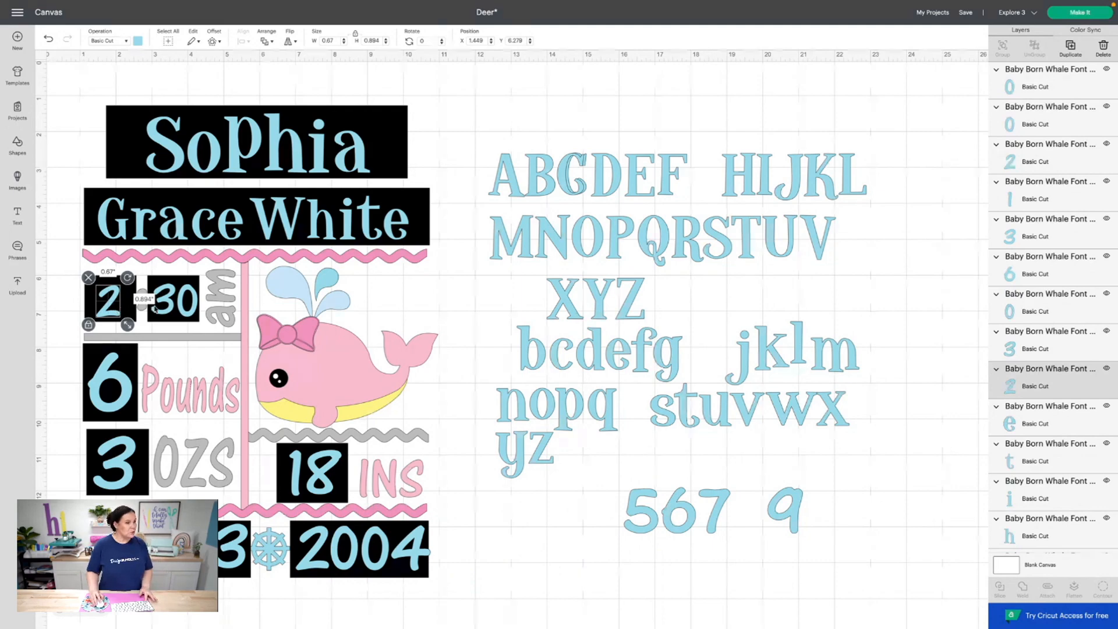
pyautogui.keyDown('shift'); pyautogui.click(178, 309); pyautogui.keyUp('shift')
pyautogui.keyDown('shift'); pyautogui.click(183, 312); pyautogui.keyUp('shift')
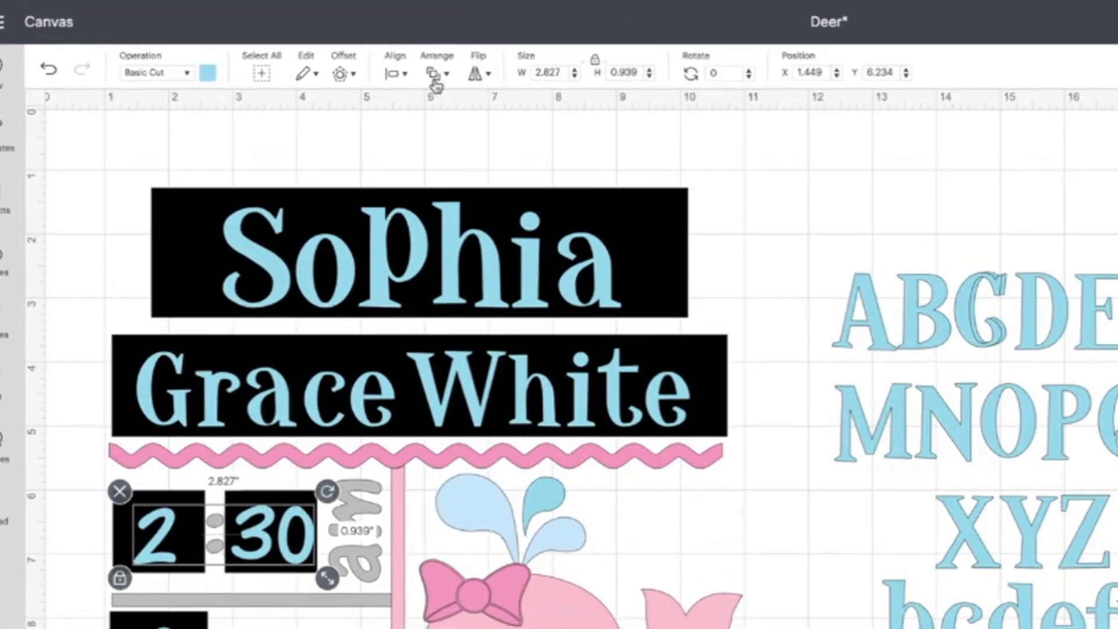
# Align the 2:30 time digits to the bottom and centre them vertically, undoing a mistaken horizontal centre
pyautogui.click(262, 41)
pyautogui.click(405, 75)
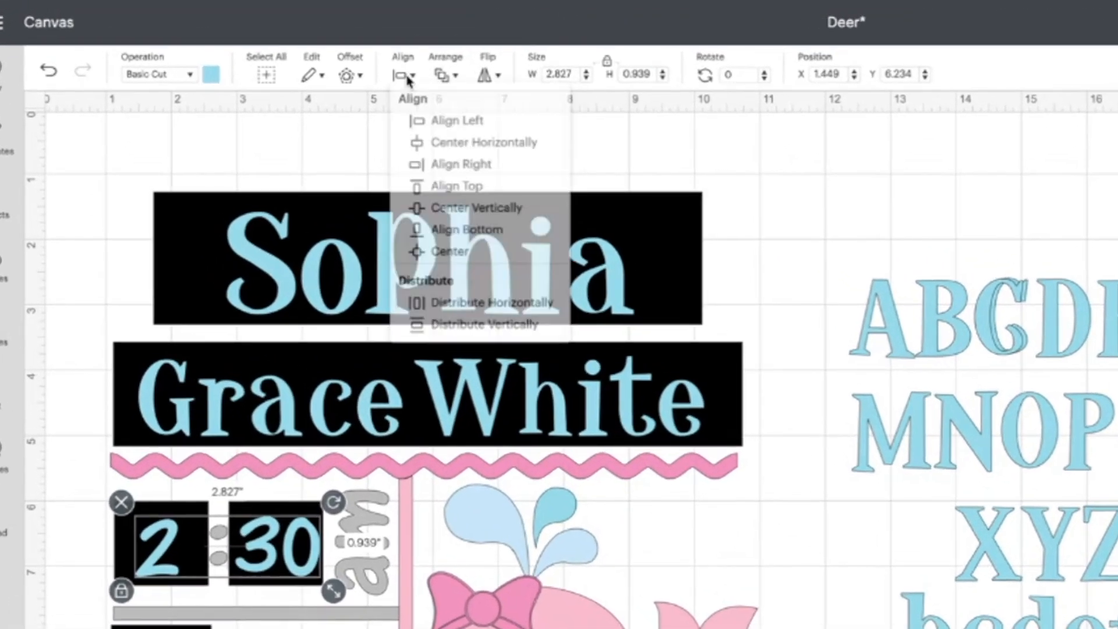
pyautogui.click(473, 241)
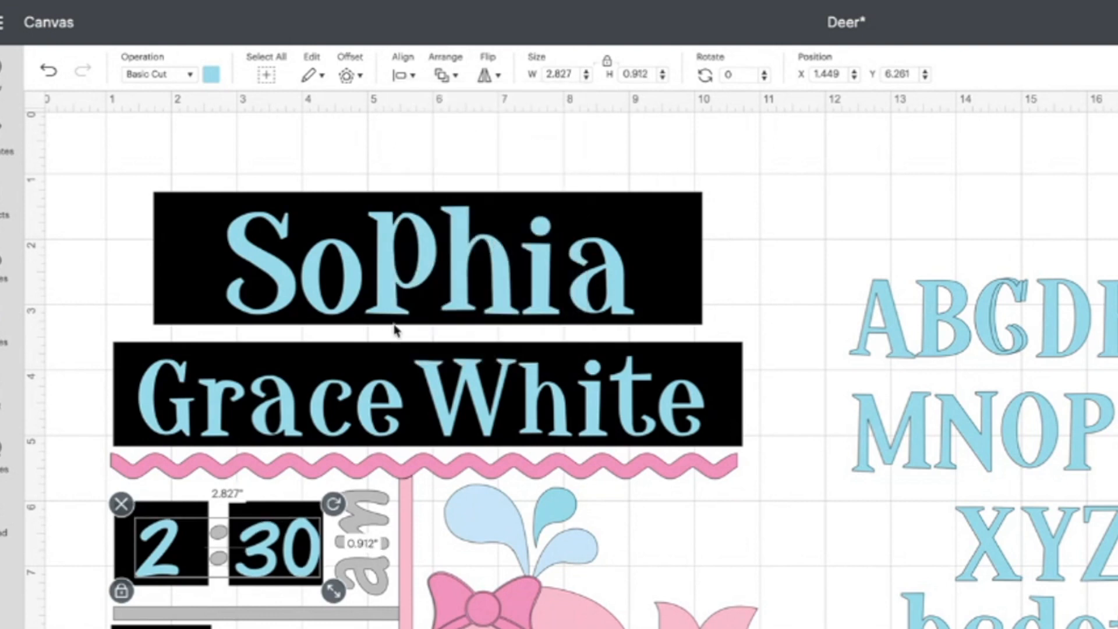
pyautogui.click(414, 74)
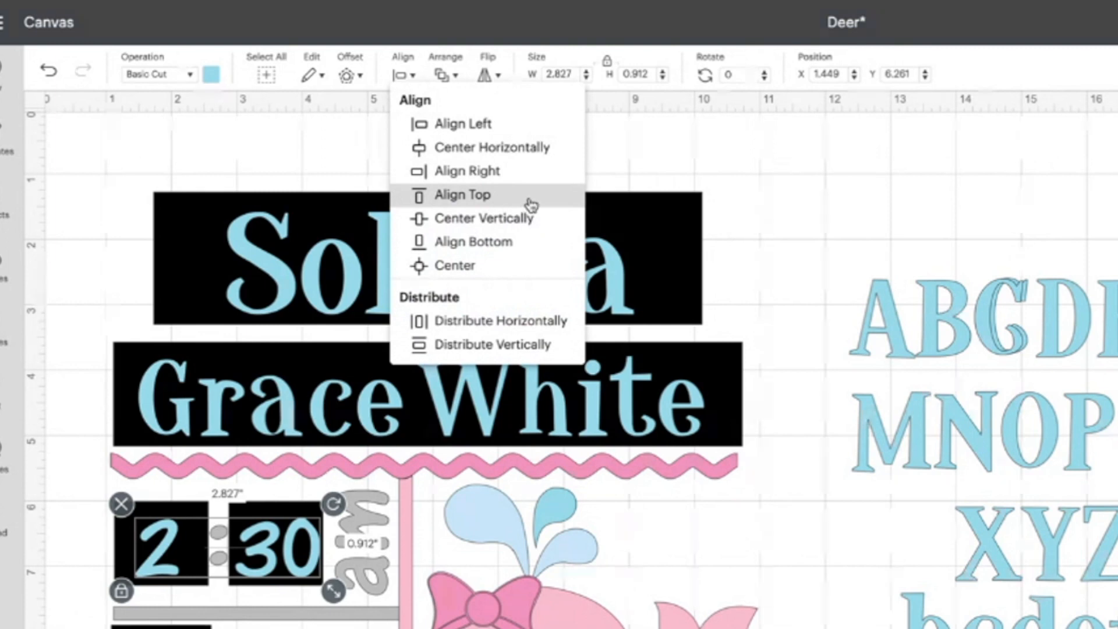
pyautogui.click(535, 153)
pyautogui.click(53, 72)
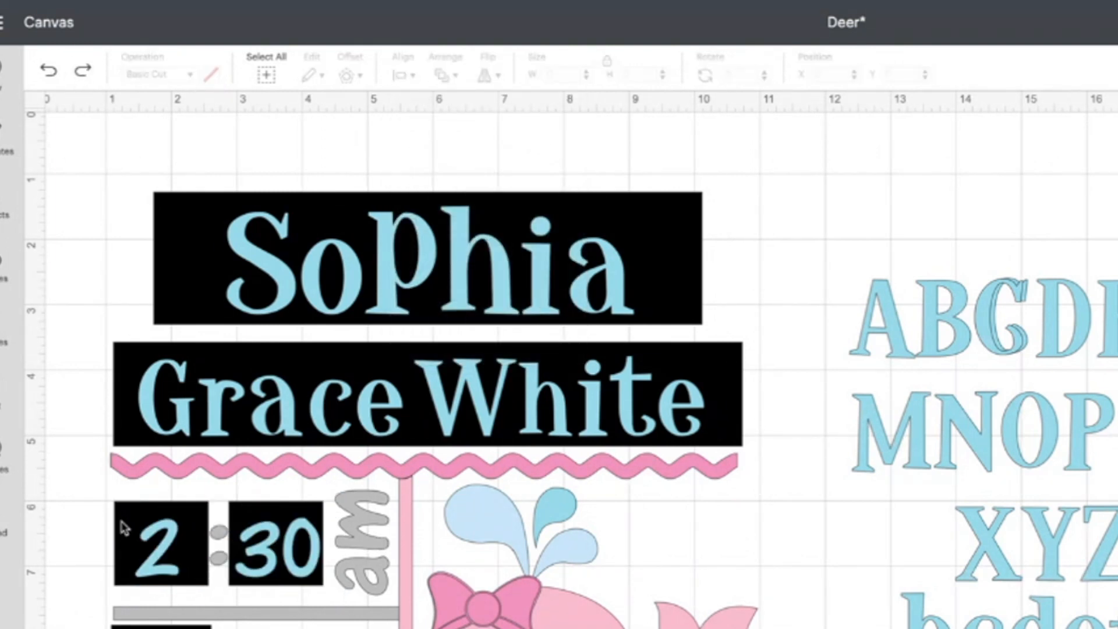
pyautogui.click(165, 550)
pyautogui.keyDown('shift'); pyautogui.click(264, 547); pyautogui.keyUp('shift')
pyautogui.keyDown('shift'); pyautogui.click(289, 549); pyautogui.keyUp('shift')
pyautogui.click(402, 74)
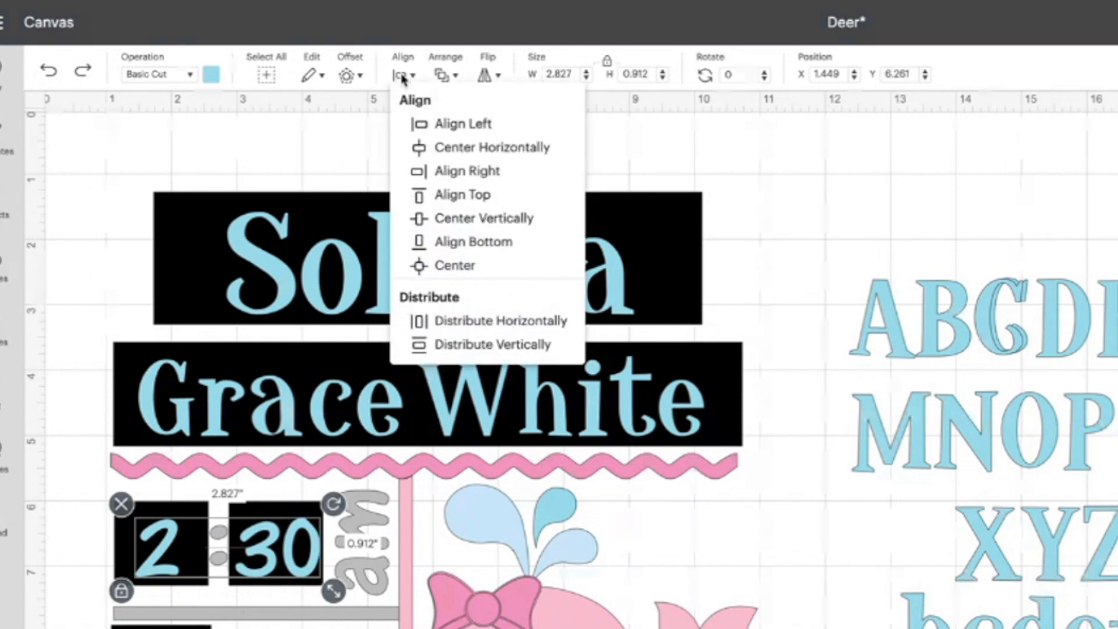
pyautogui.click(493, 226)
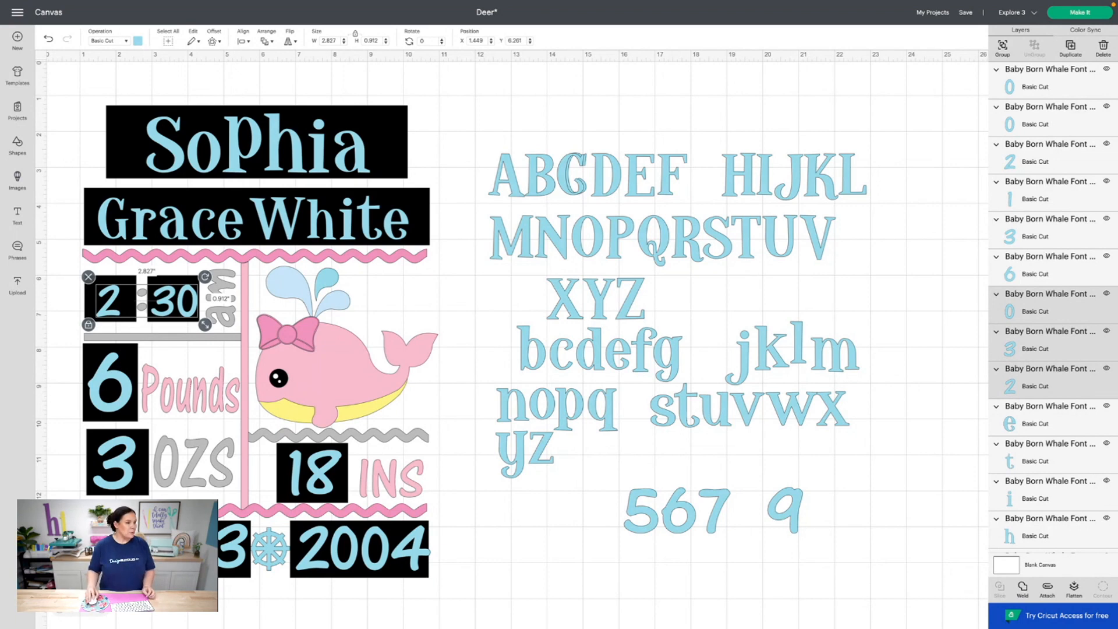
# Select the 2004 year digits and centre them vertically on one line
pyautogui.click(114, 547)
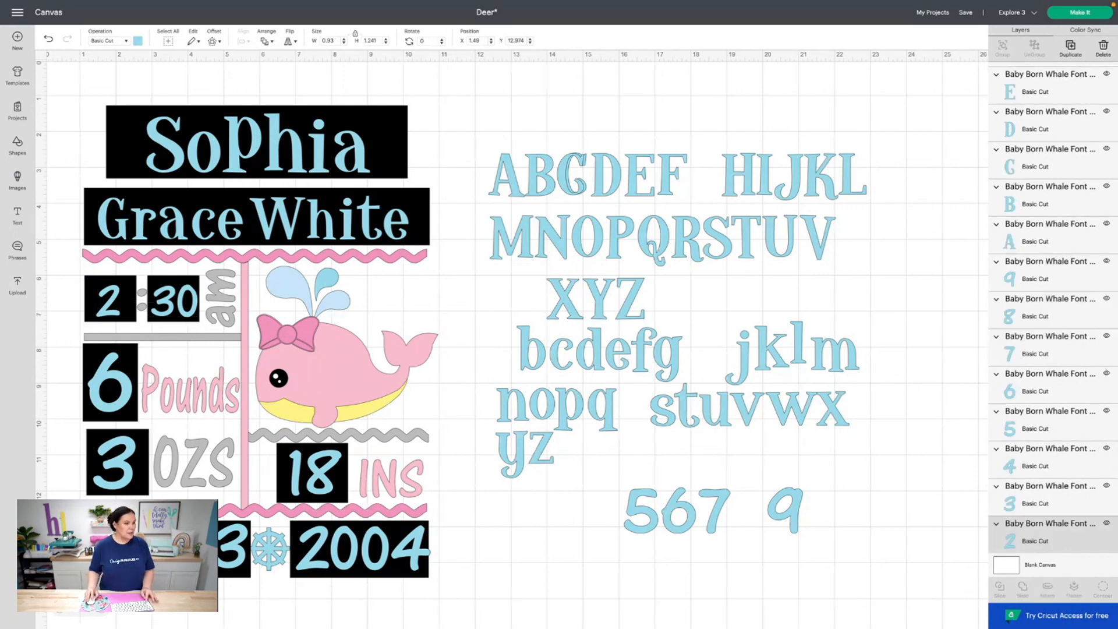
pyautogui.keyDown('shift'); pyautogui.click(331, 556); pyautogui.keyUp('shift')
pyautogui.keyDown('shift'); pyautogui.click(343, 557); pyautogui.keyUp('shift')
pyautogui.keyDown('shift'); pyautogui.click(377, 558); pyautogui.keyUp('shift')
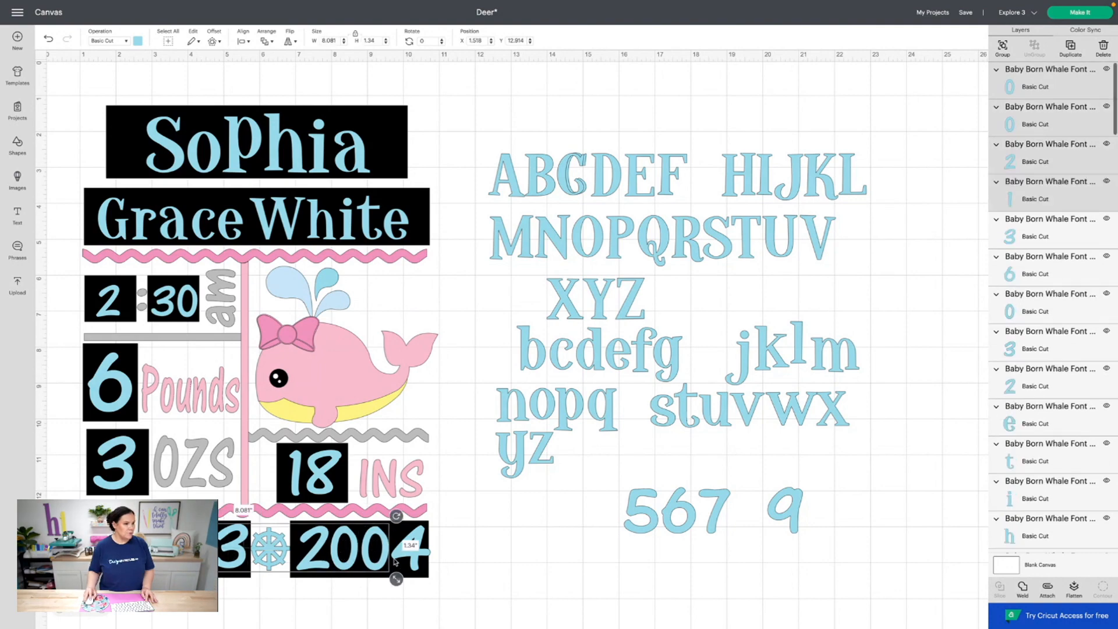
pyautogui.keyDown('shift'); pyautogui.click(401, 560); pyautogui.keyUp('shift')
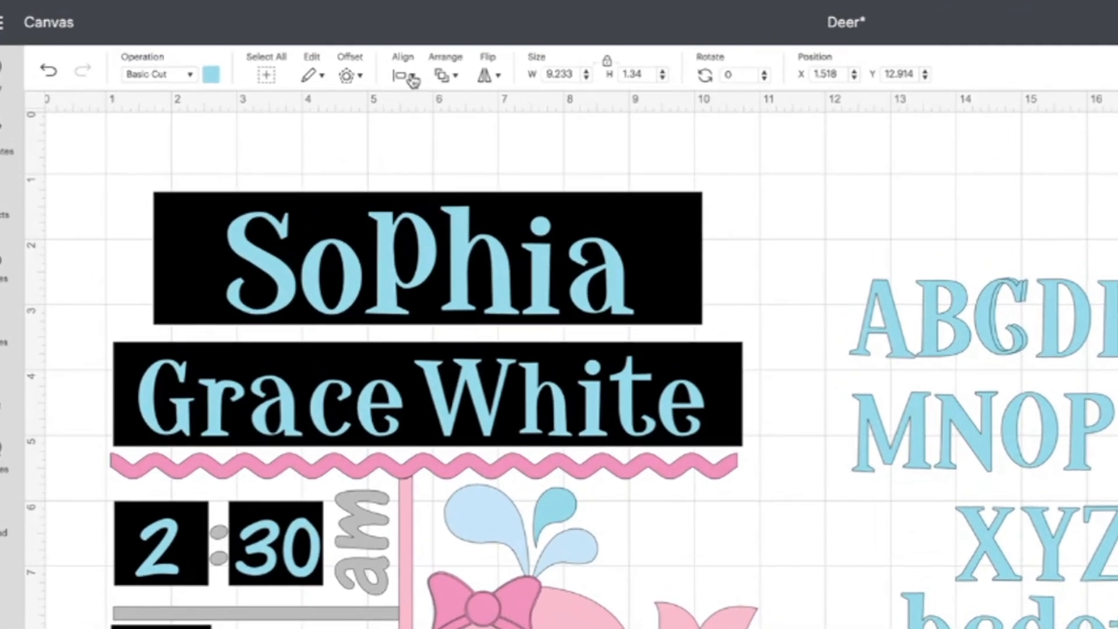
pyautogui.click(402, 76)
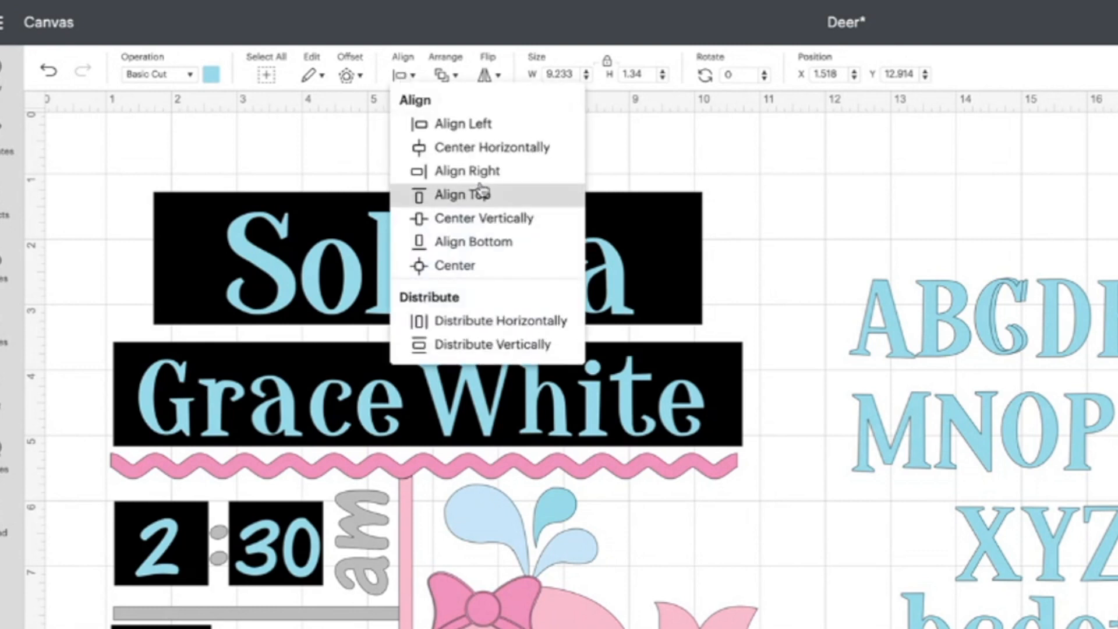
pyautogui.click(524, 225)
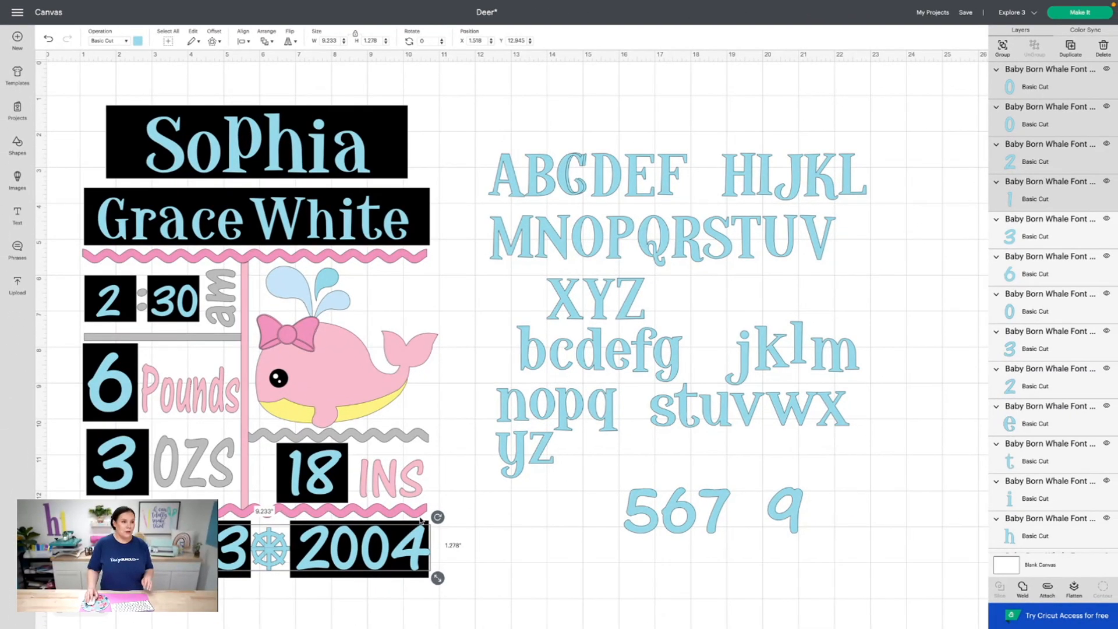
pyautogui.moveTo(489, 114); pyautogui.dragTo(861, 576)
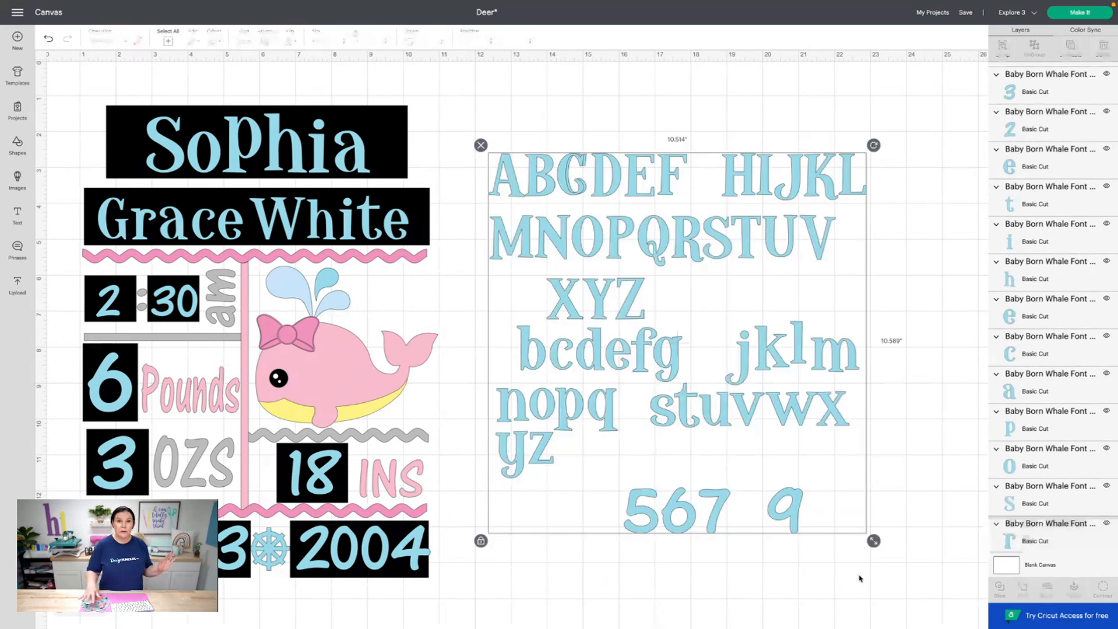
# Delete the selected unused blue alphabet letters and numbers
pyautogui.press('Delete')
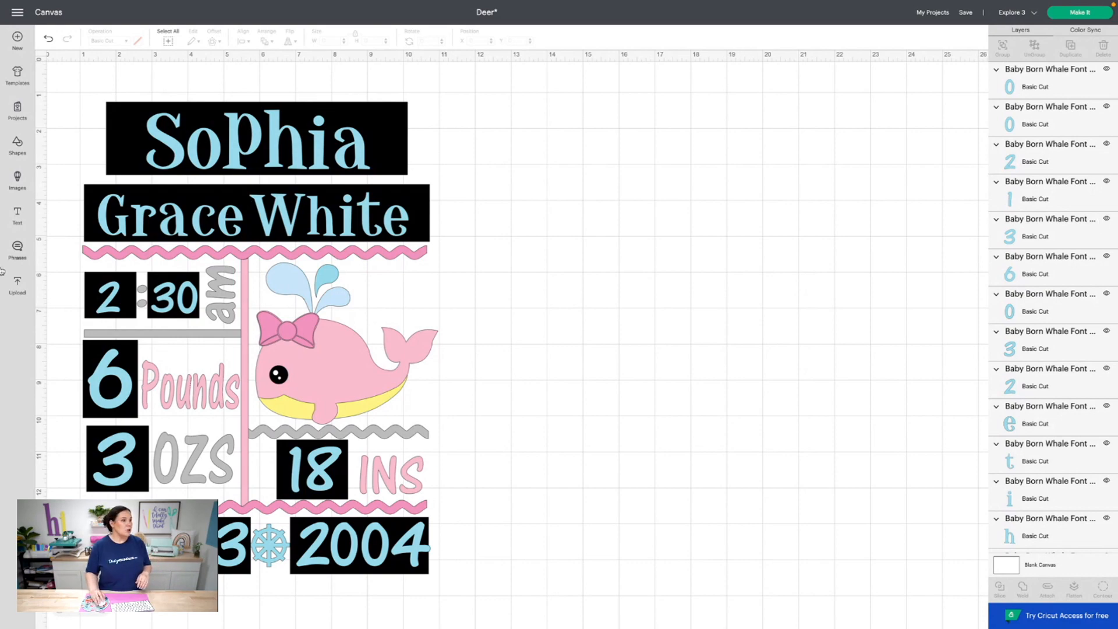
# Add a text box right of the design, type Sophia, then erase it back to empty
pyautogui.click(26, 217)
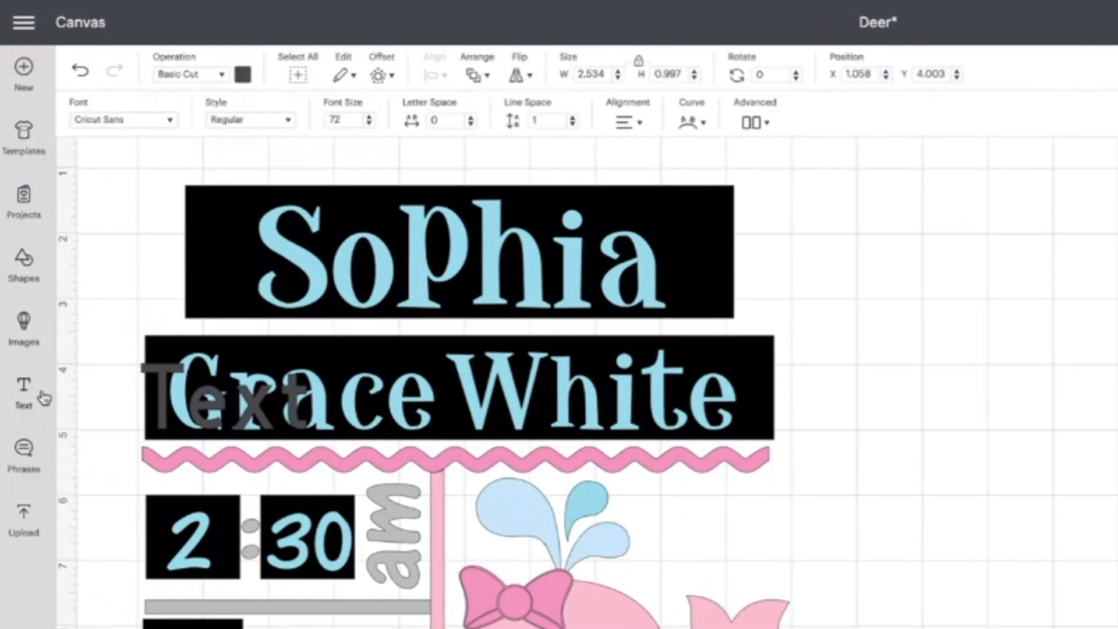
pyautogui.click(108, 120)
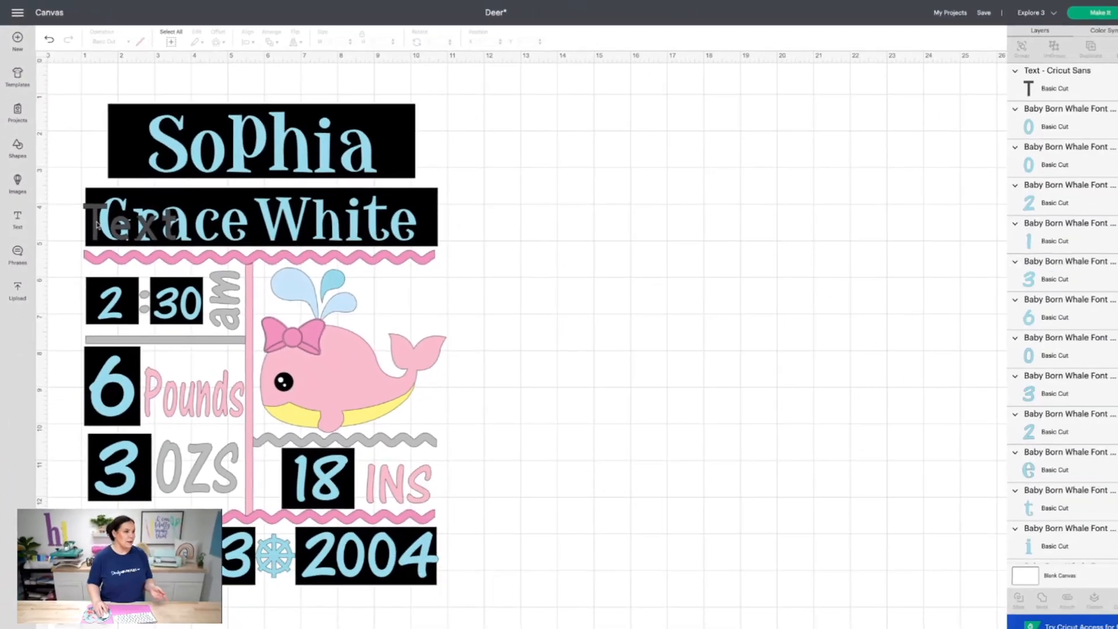
pyautogui.moveTo(171, 402); pyautogui.dragTo(978, 329)
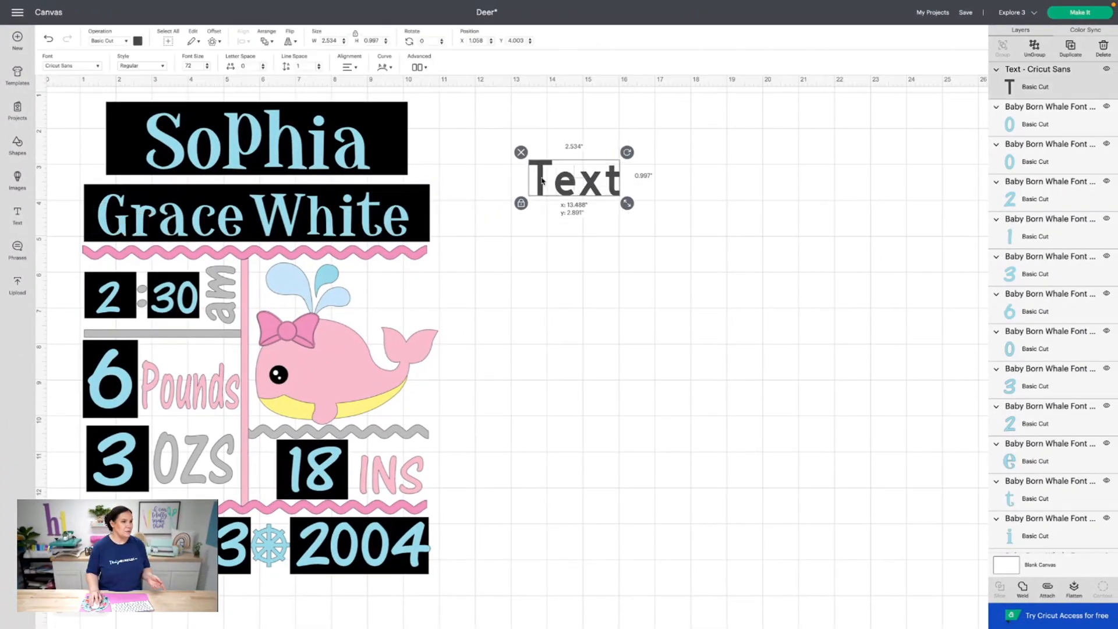
pyautogui.moveTo(541, 180); pyautogui.dragTo(538, 182)
pyautogui.doubleClick(569, 182)
pyautogui.press('BackSpace')
pyautogui.write('S')
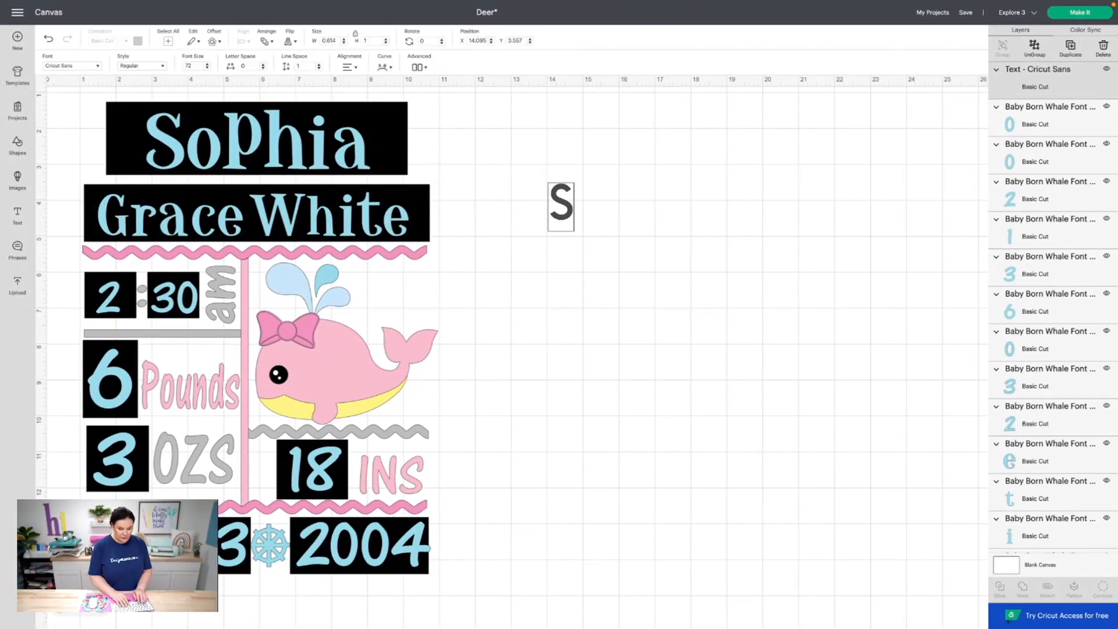
pyautogui.write('ophia')
pyautogui.press('BackSpace')
pyautogui.press('BackSpace')
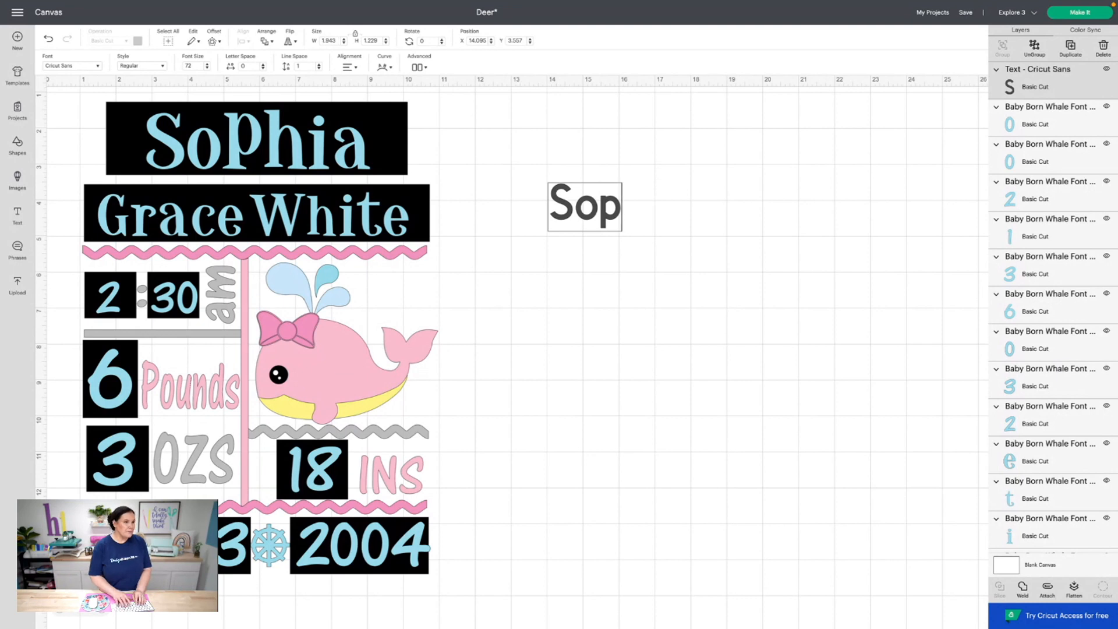
pyautogui.write('hia')
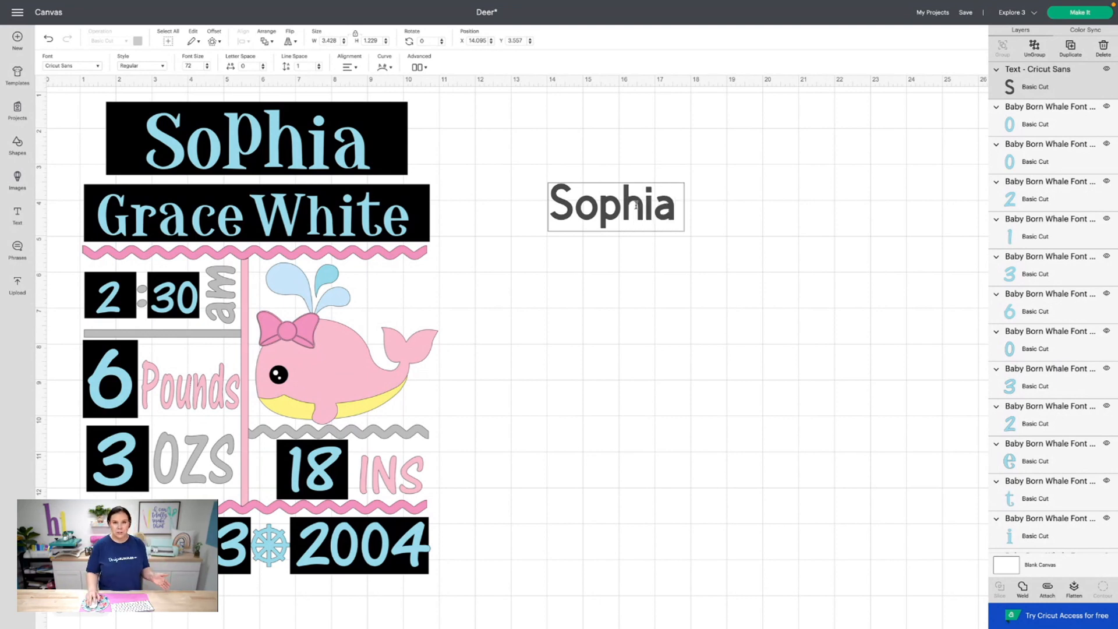
pyautogui.press('BackSpace')
pyautogui.press('BackSpace')
pyautogui.press('BackSpace')
pyautogui.press('BackSpace')
pyautogui.press('BackSpace')
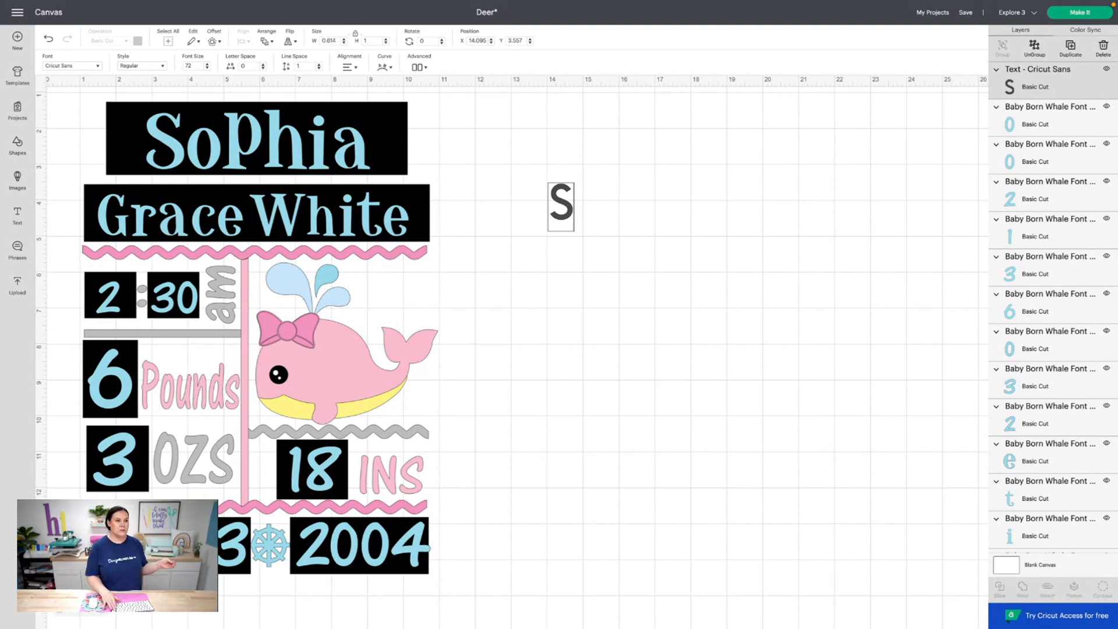
pyautogui.press('BackSpace')
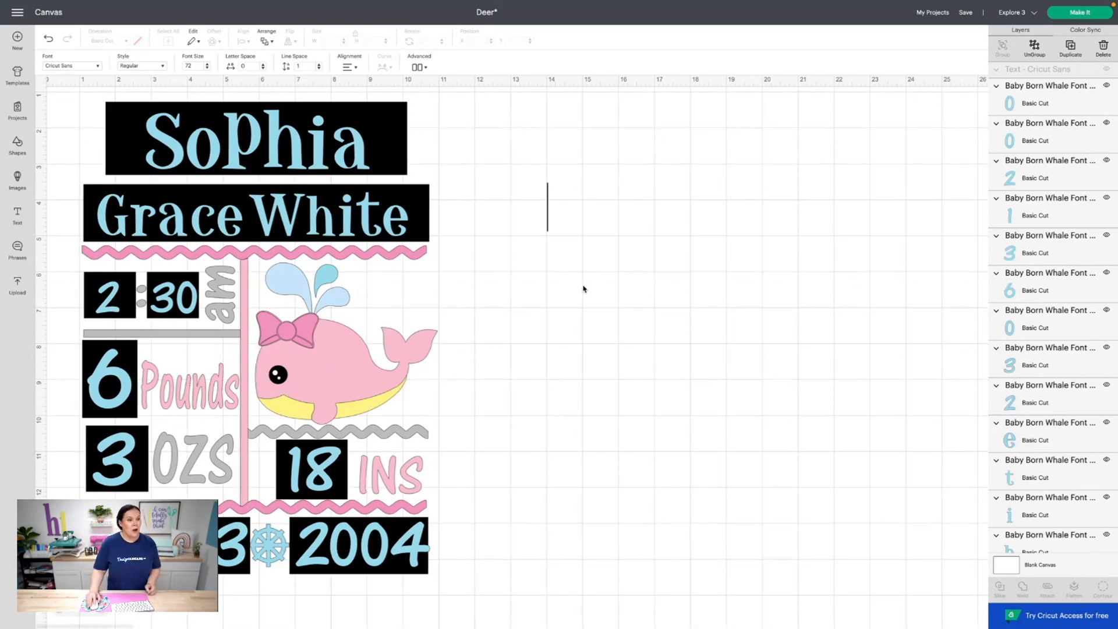
# Select the eight black rectangle layers and two thin black bars, then delete them
pyautogui.scroll(-3, 958, 311)
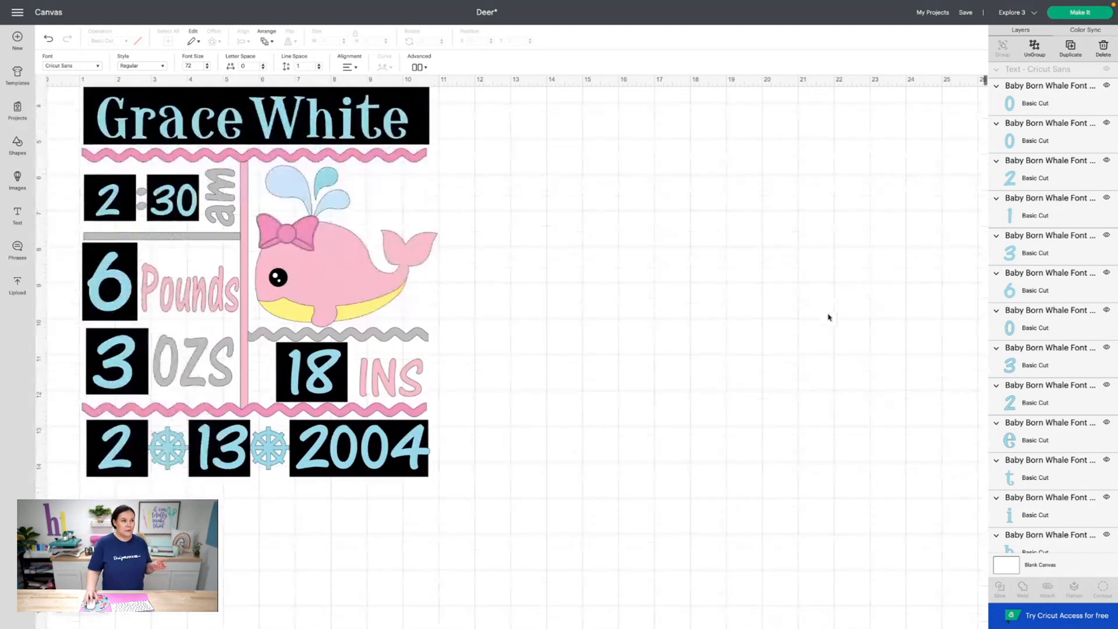
pyautogui.scroll(3, 829, 316)
pyautogui.scroll(-10, 1040, 350)
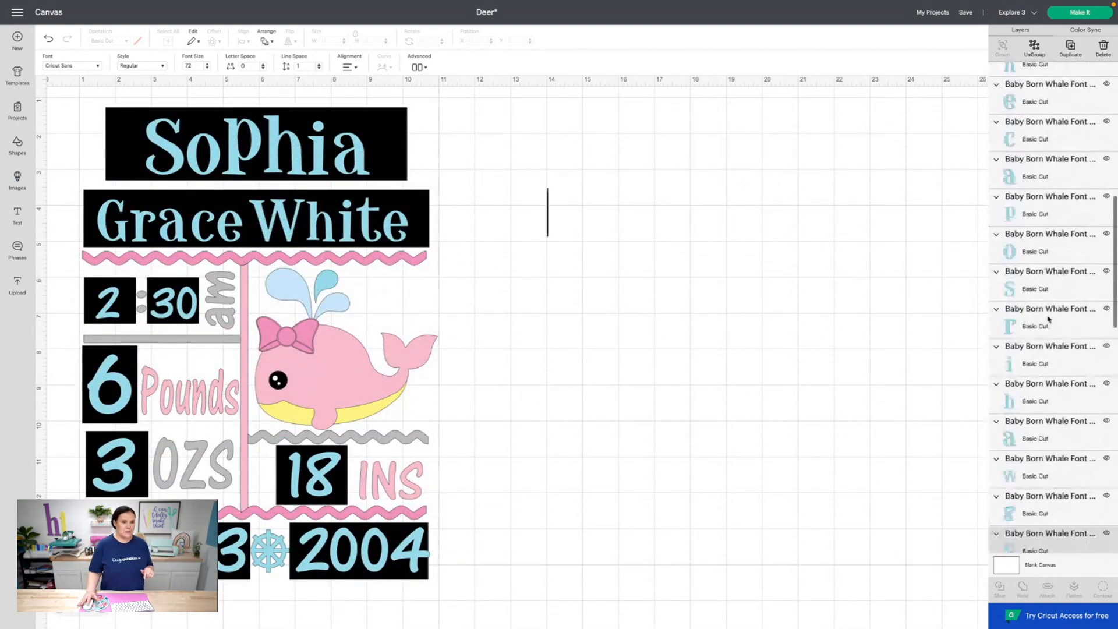
pyautogui.scroll(5, 1040, 350)
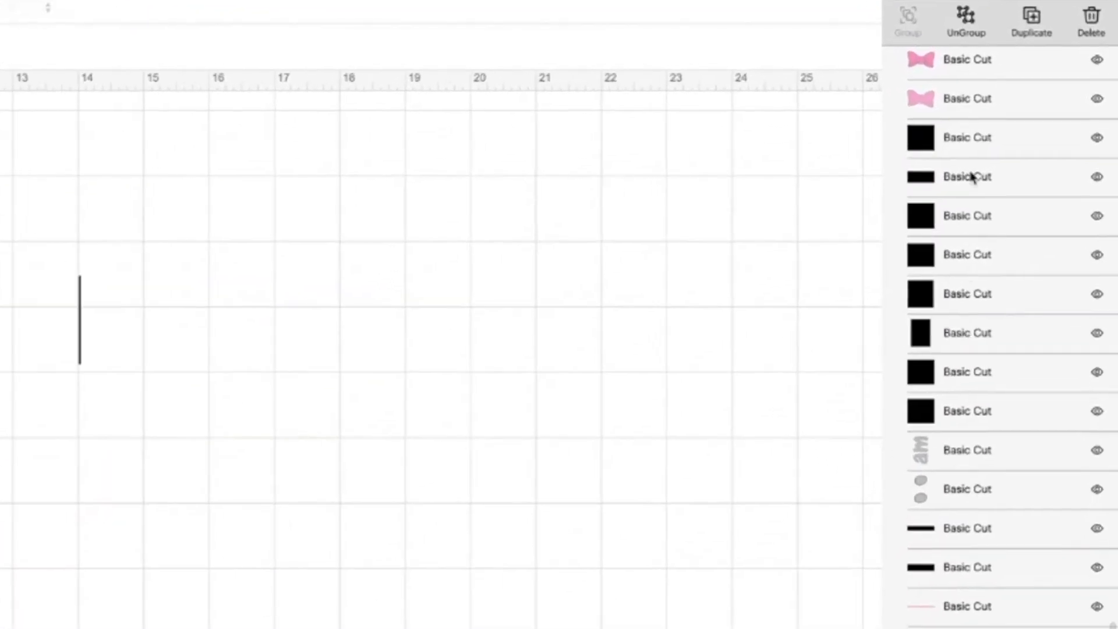
pyautogui.click(1032, 129)
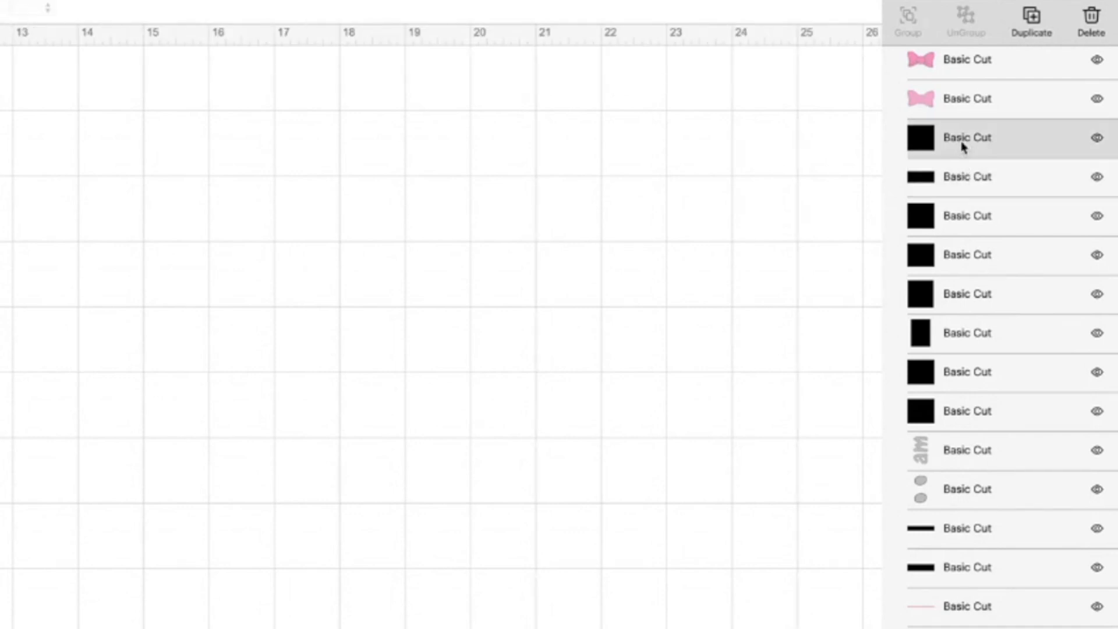
pyautogui.keyDown('shift'); pyautogui.click(955, 190); pyautogui.keyUp('shift')
pyautogui.keyDown('shift'); pyautogui.click(955, 224); pyautogui.keyUp('shift')
pyautogui.keyDown('shift'); pyautogui.click(954, 263); pyautogui.keyUp('shift')
pyautogui.keyDown('shift'); pyautogui.click(945, 310); pyautogui.keyUp('shift')
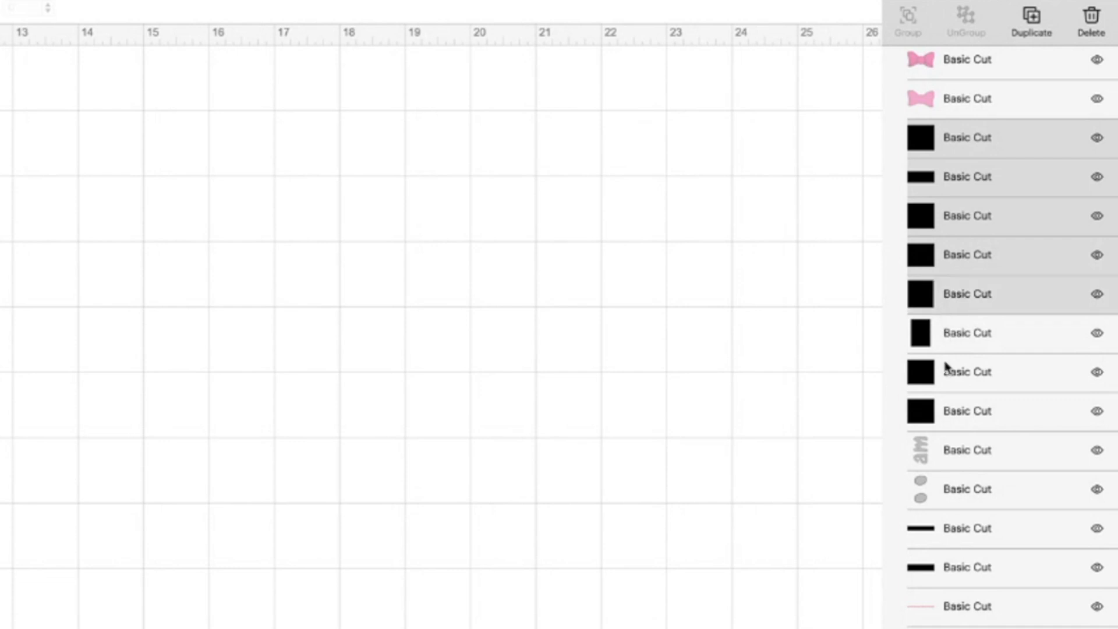
pyautogui.keyDown('shift'); pyautogui.click(945, 352); pyautogui.keyUp('shift')
pyautogui.keyDown('shift'); pyautogui.click(946, 384); pyautogui.keyUp('shift')
pyautogui.keyDown('shift'); pyautogui.click(944, 419); pyautogui.keyUp('shift')
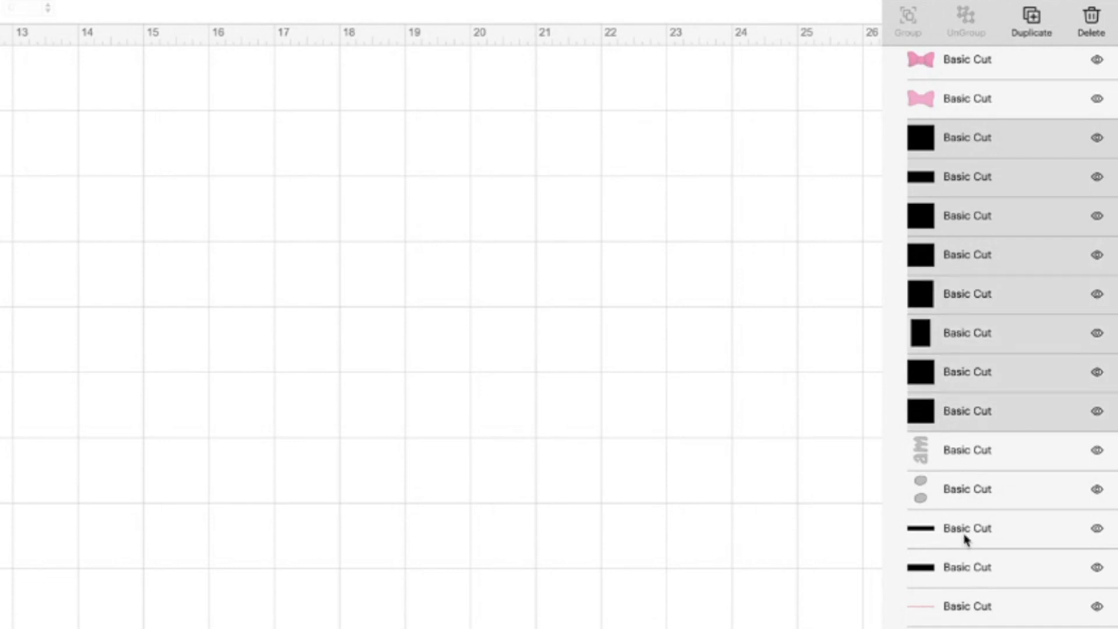
pyautogui.keyDown('shift'); pyautogui.click(964, 534); pyautogui.keyUp('shift')
pyautogui.keyDown('shift'); pyautogui.click(965, 568); pyautogui.keyUp('shift')
pyautogui.press('Delete')
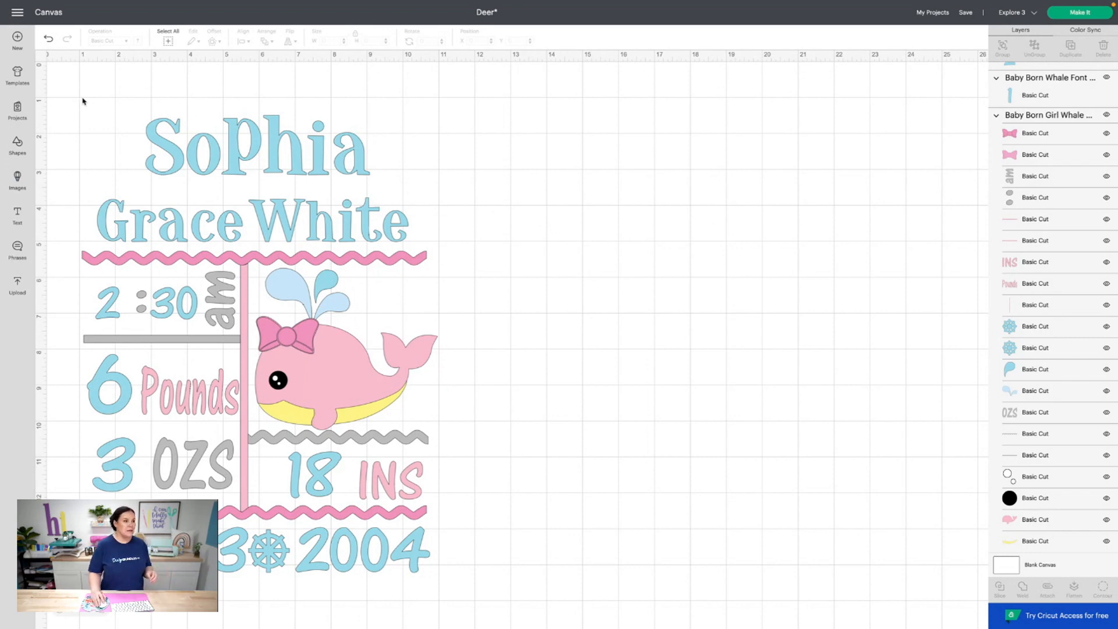
pyautogui.moveTo(86, 97); pyautogui.dragTo(386, 238)
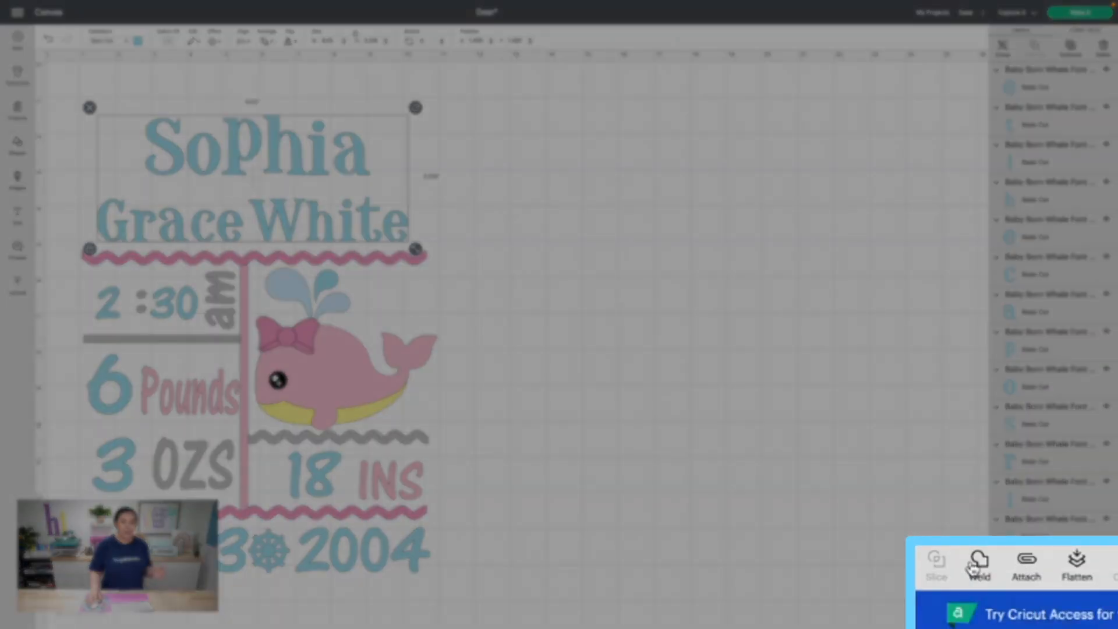
pyautogui.click(1019, 590)
pyautogui.scroll(-12, 1050, 429)
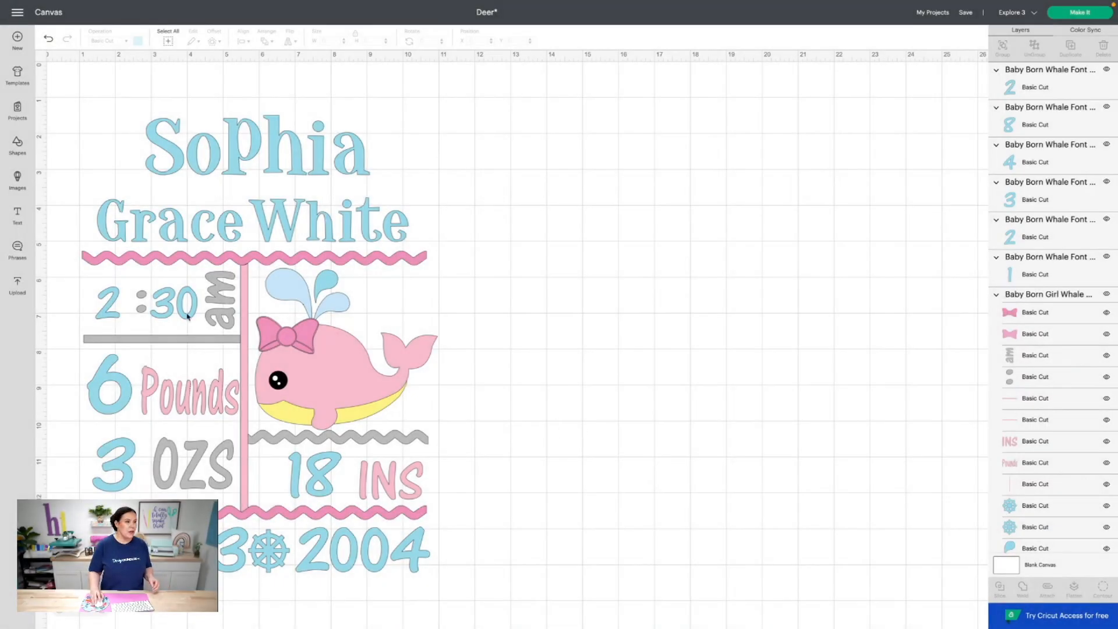
pyautogui.click(197, 138)
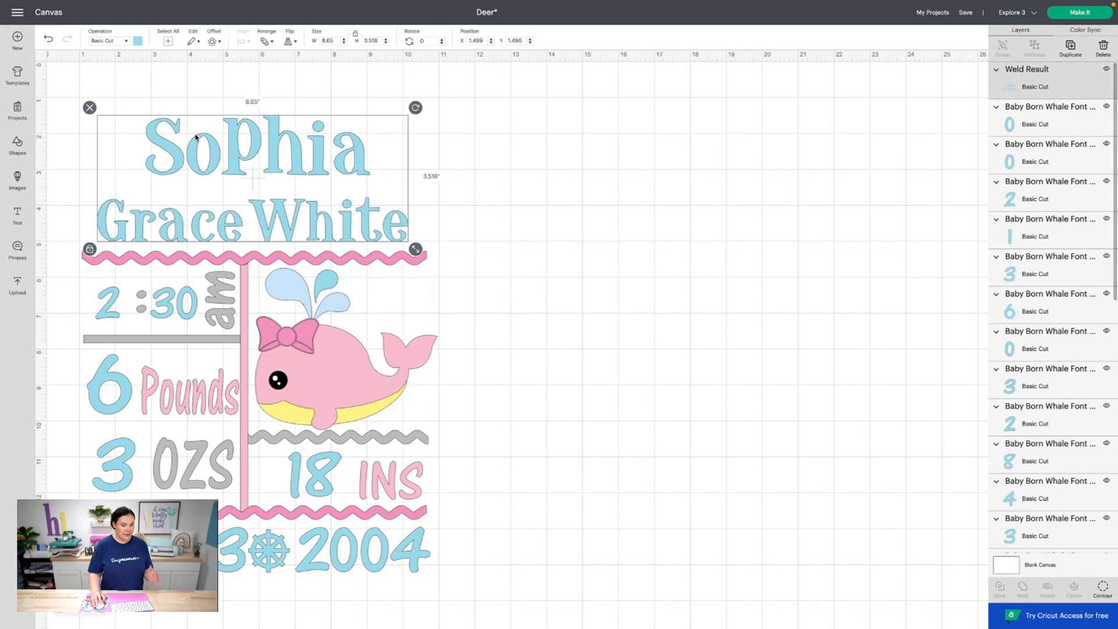
pyautogui.keyDown('shift'); pyautogui.click(108, 312); pyautogui.keyUp('shift')
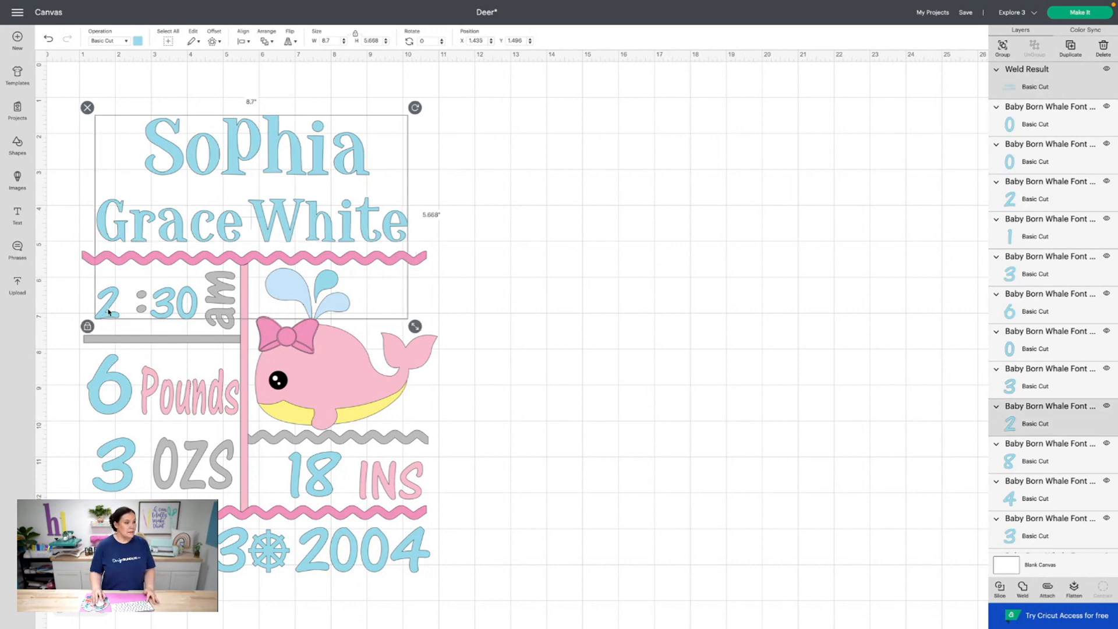
pyautogui.click(701, 174)
# Select the welded name plus every blue number layer and weld them into one layer
pyautogui.click(1004, 92)
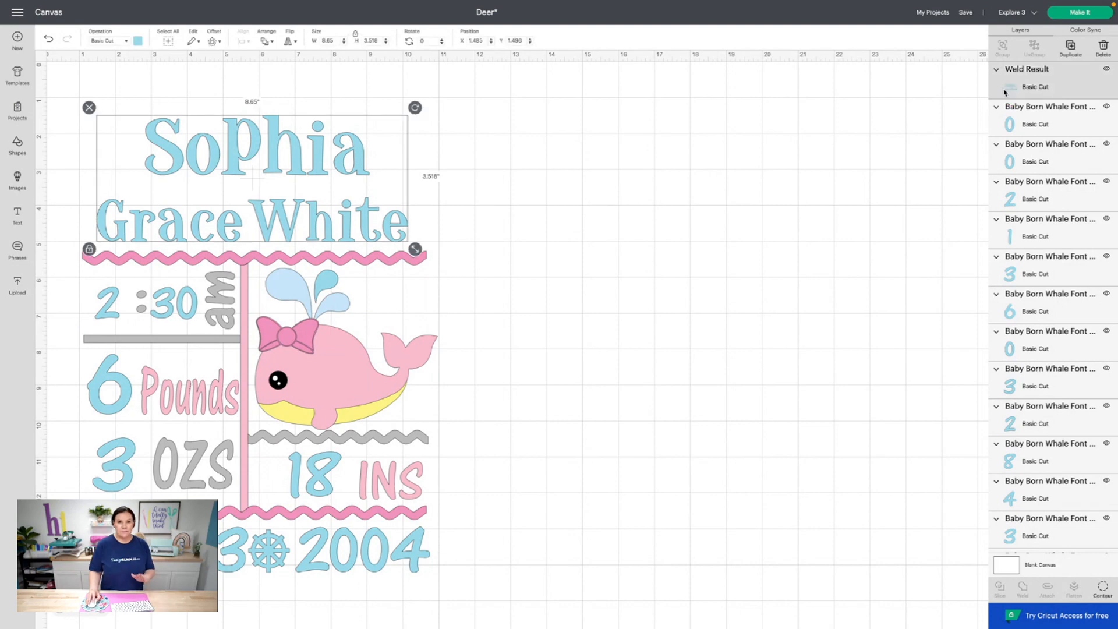
pyautogui.keyDown('shift'); pyautogui.click(1029, 120); pyautogui.keyUp('shift')
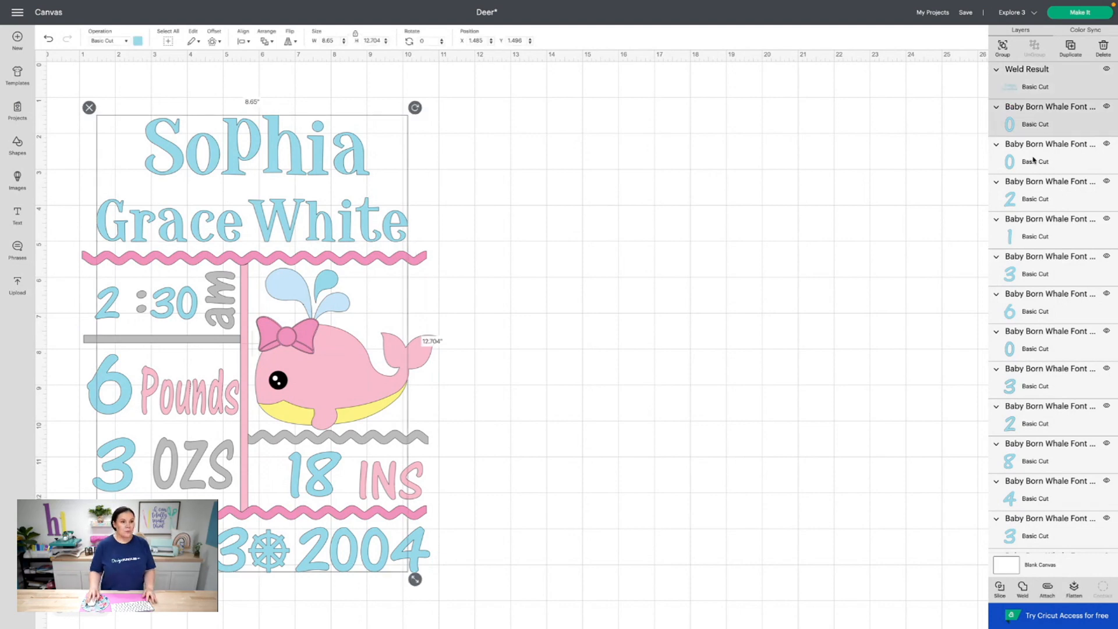
pyautogui.keyDown('shift'); pyautogui.click(1029, 158); pyautogui.keyUp('shift')
pyautogui.keyDown('shift'); pyautogui.click(1028, 196); pyautogui.keyUp('shift')
pyautogui.keyDown('shift'); pyautogui.click(1026, 234); pyautogui.keyUp('shift')
pyautogui.keyDown('shift'); pyautogui.click(1024, 271); pyautogui.keyUp('shift')
pyautogui.keyDown('shift'); pyautogui.click(1024, 303); pyautogui.keyUp('shift')
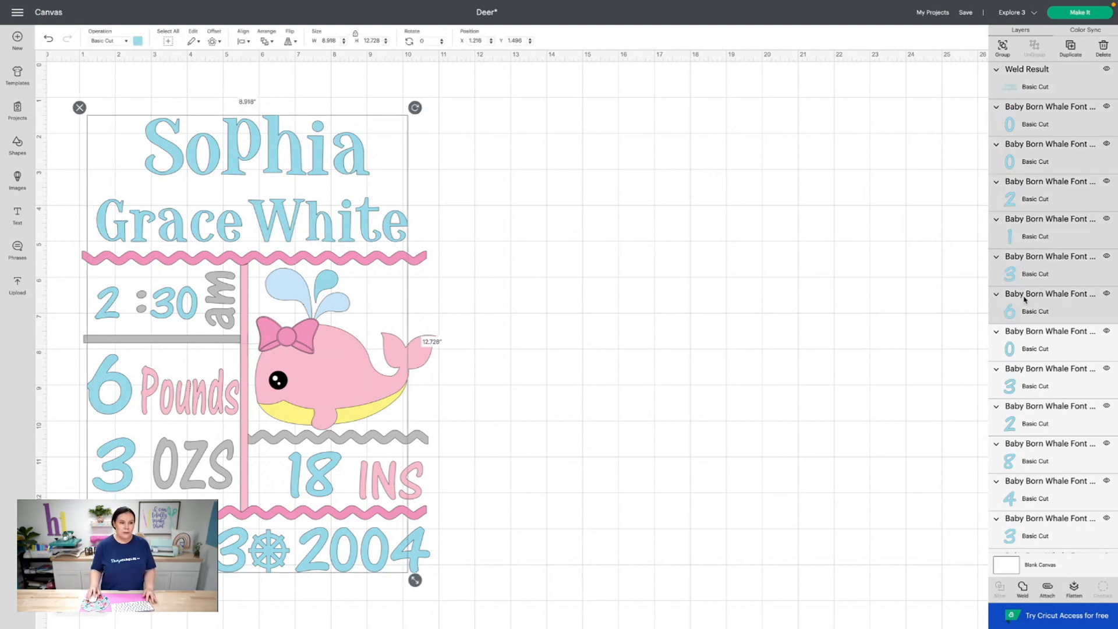
pyautogui.keyDown('shift'); pyautogui.click(1042, 349); pyautogui.keyUp('shift')
pyautogui.keyDown('shift'); pyautogui.click(1042, 387); pyautogui.keyUp('shift')
pyautogui.keyDown('shift'); pyautogui.click(1040, 423); pyautogui.keyUp('shift')
pyautogui.keyDown('shift'); pyautogui.click(1045, 460); pyautogui.keyUp('shift')
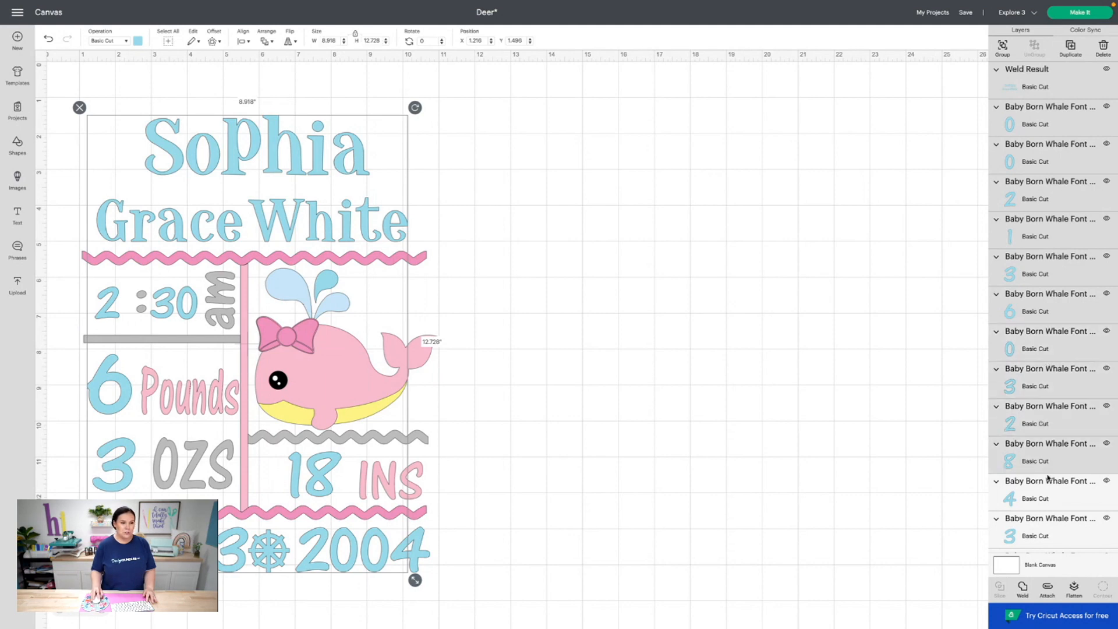
pyautogui.keyDown('shift'); pyautogui.click(1042, 497); pyautogui.keyUp('shift')
pyautogui.scroll(-1, 1036, 483)
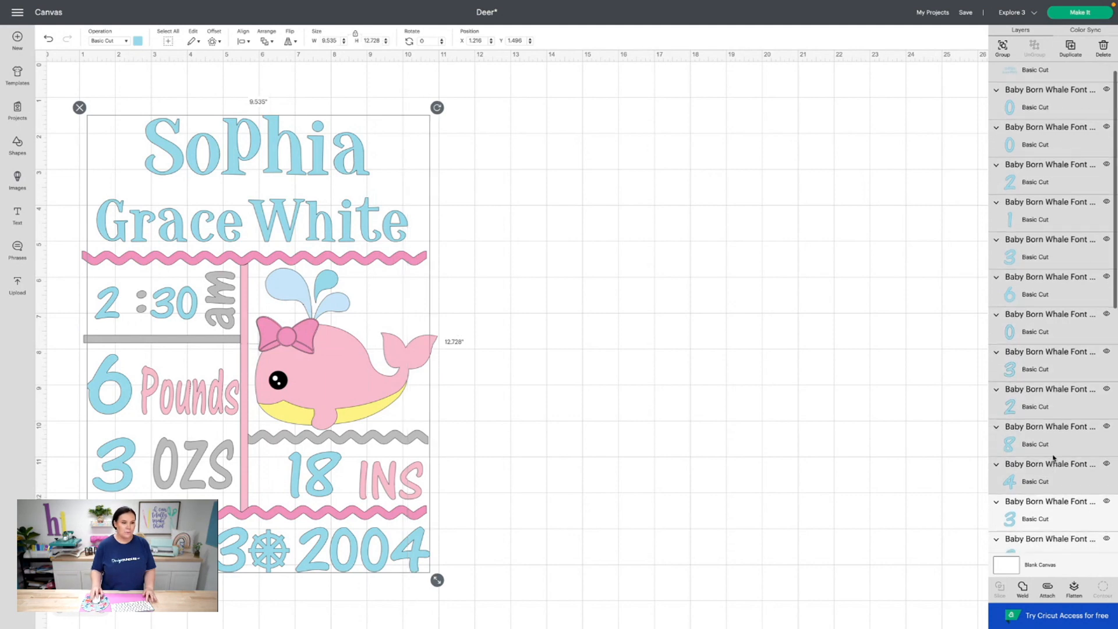
pyautogui.keyDown('shift'); pyautogui.click(1029, 506); pyautogui.keyUp('shift')
pyautogui.scroll(-5, 1027, 351)
pyautogui.keyDown('shift'); pyautogui.click(1037, 263); pyautogui.keyUp('shift')
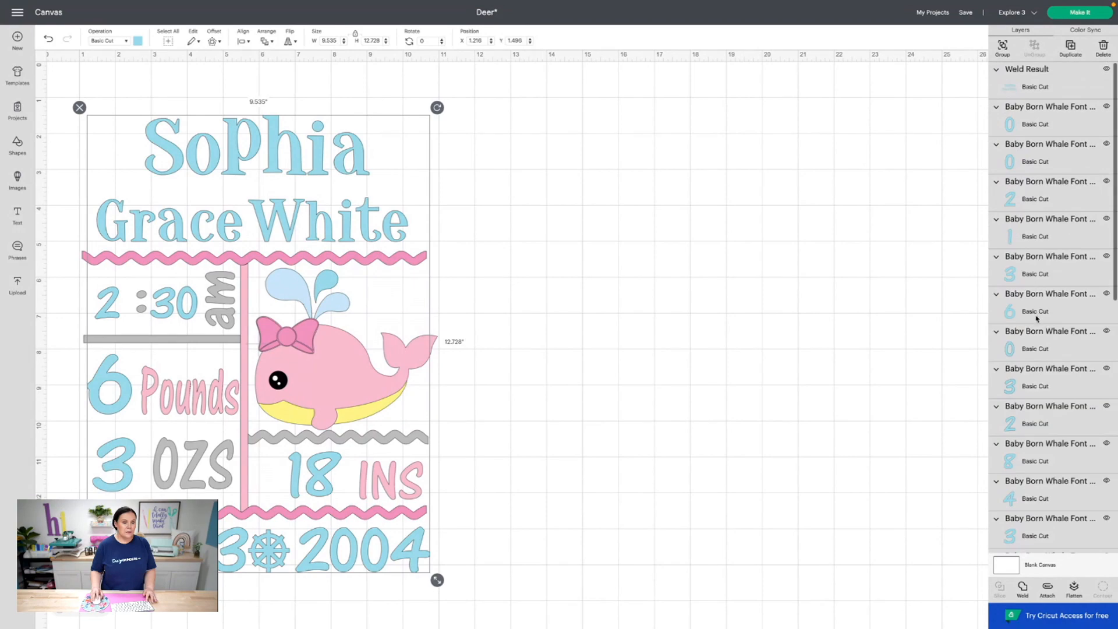
pyautogui.scroll(-5, 1038, 318)
pyautogui.keyDown('shift'); pyautogui.click(1038, 295); pyautogui.keyUp('shift')
pyautogui.click(981, 567)
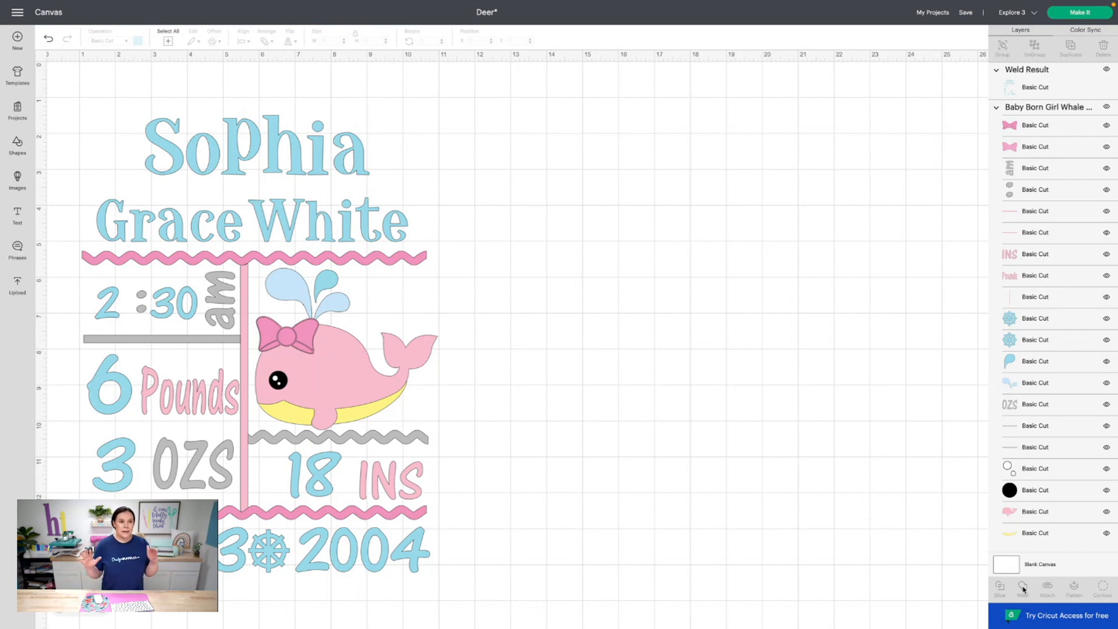
# Weld the blue Weld Result with both ship wheel pieces and both spout pieces
pyautogui.click(1002, 82)
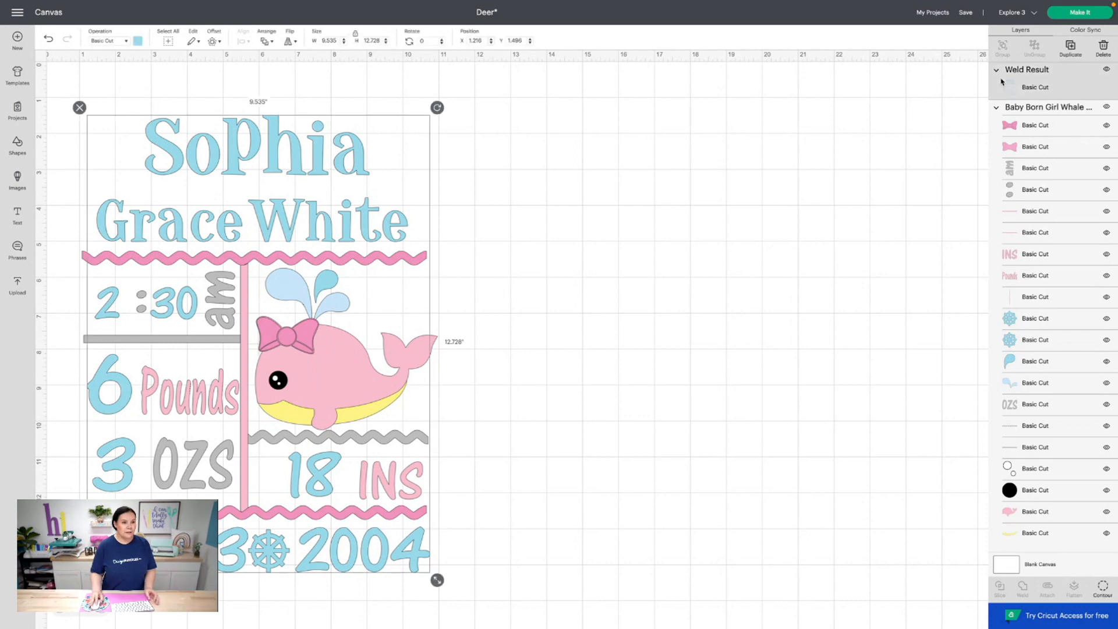
pyautogui.click(1045, 321)
pyautogui.keyDown('shift'); pyautogui.click(1031, 339); pyautogui.keyUp('shift')
pyautogui.keyDown('shift'); pyautogui.click(1027, 367); pyautogui.keyUp('shift')
pyautogui.keyDown('shift'); pyautogui.click(1026, 383); pyautogui.keyUp('shift')
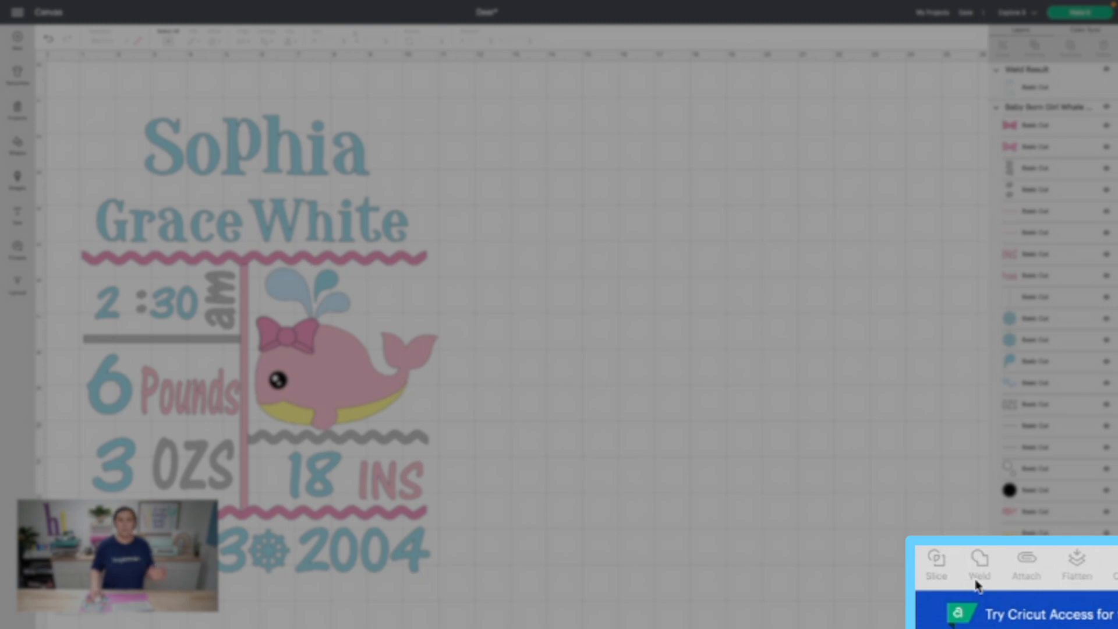
pyautogui.click(1022, 588)
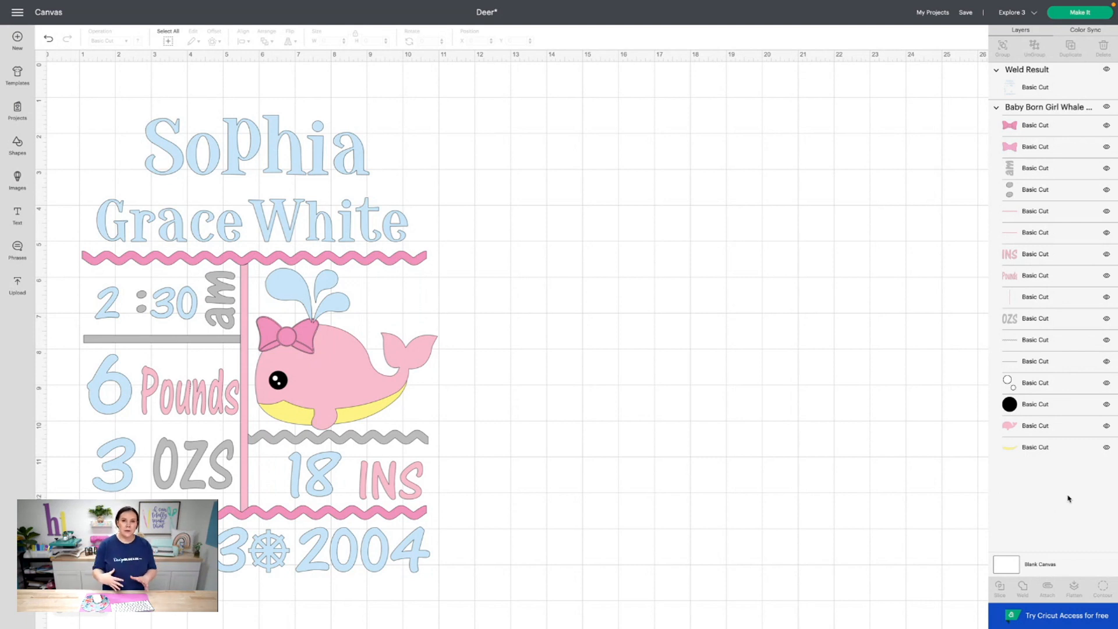
# Weld the pink bow piece, INS, Pounds and whale body into one layer
pyautogui.click(1034, 129)
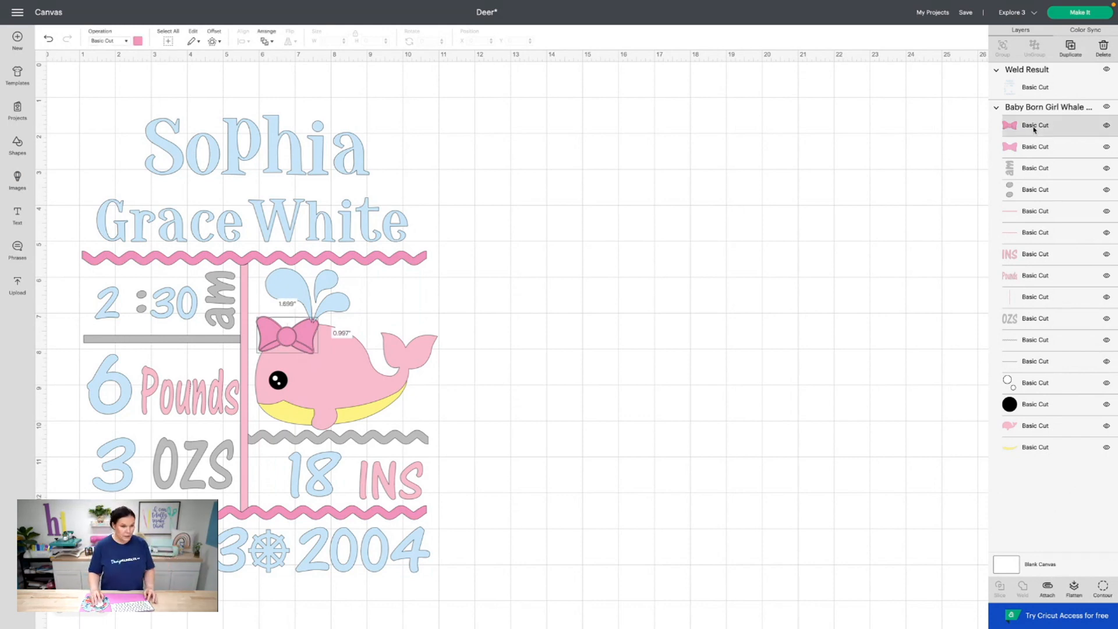
pyautogui.click(1028, 151)
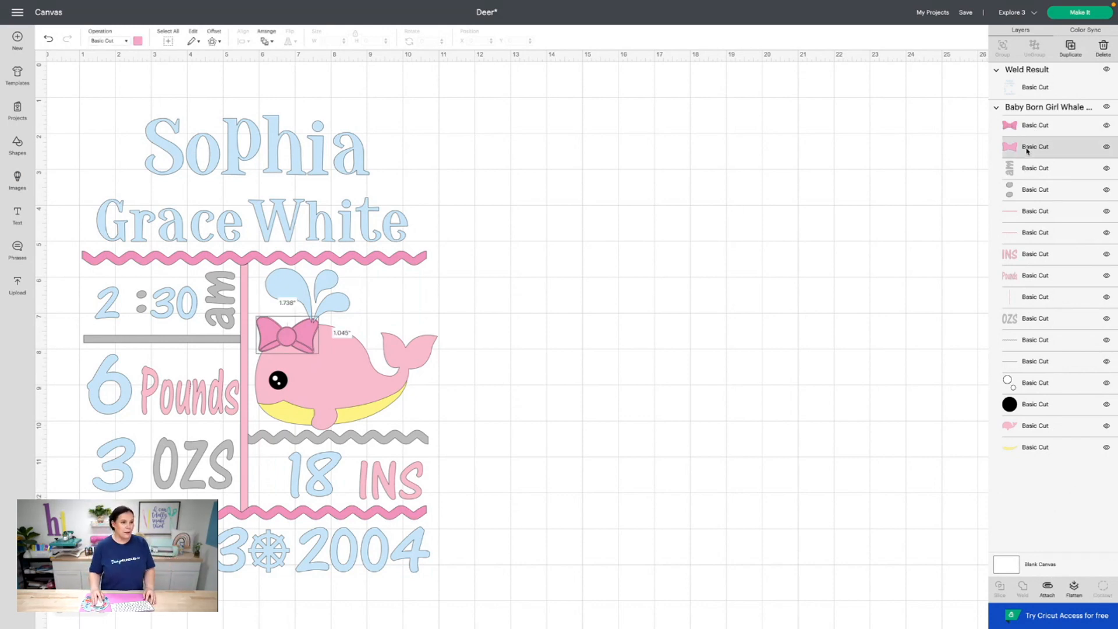
pyautogui.keyDown('shift'); pyautogui.click(1040, 259); pyautogui.keyUp('shift')
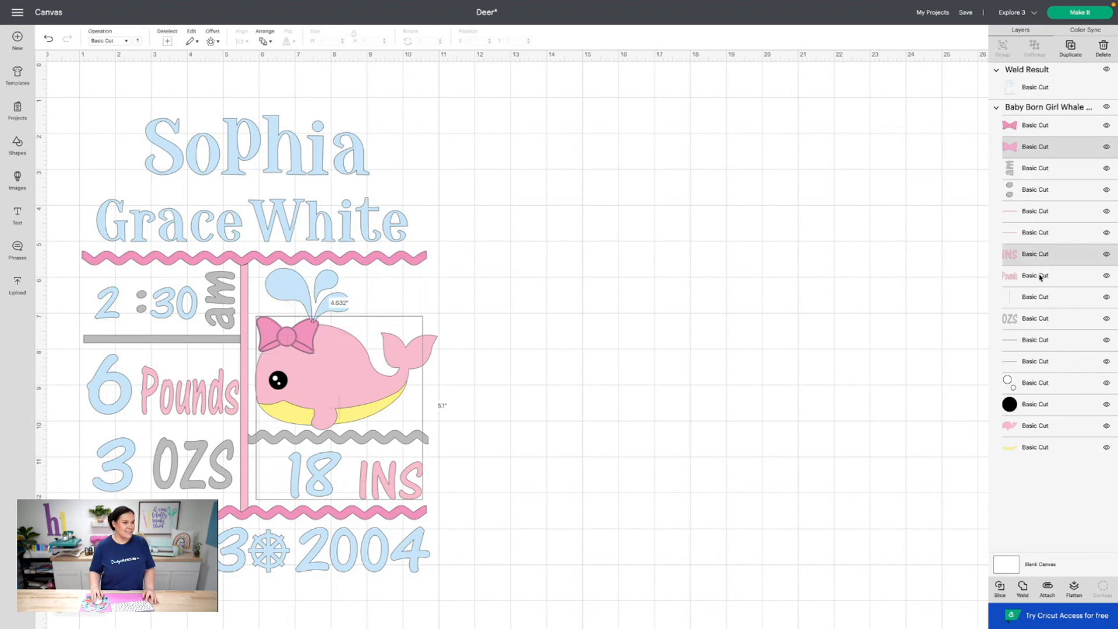
pyautogui.keyDown('shift'); pyautogui.click(1036, 283); pyautogui.keyUp('shift')
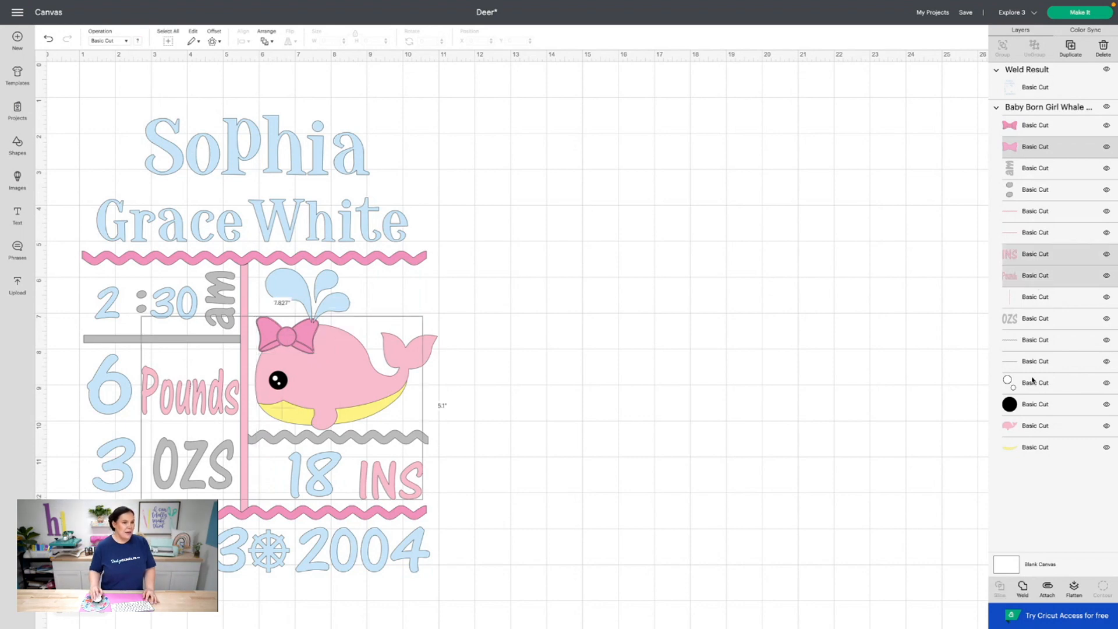
pyautogui.keyDown('shift'); pyautogui.click(1035, 427); pyautogui.keyUp('shift')
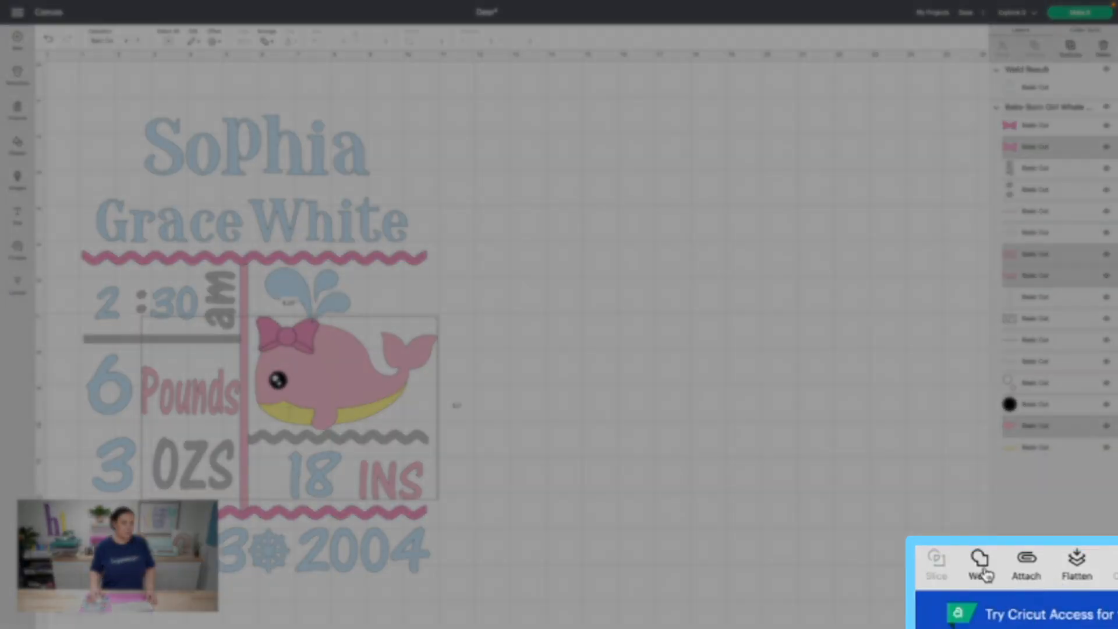
pyautogui.click(1023, 589)
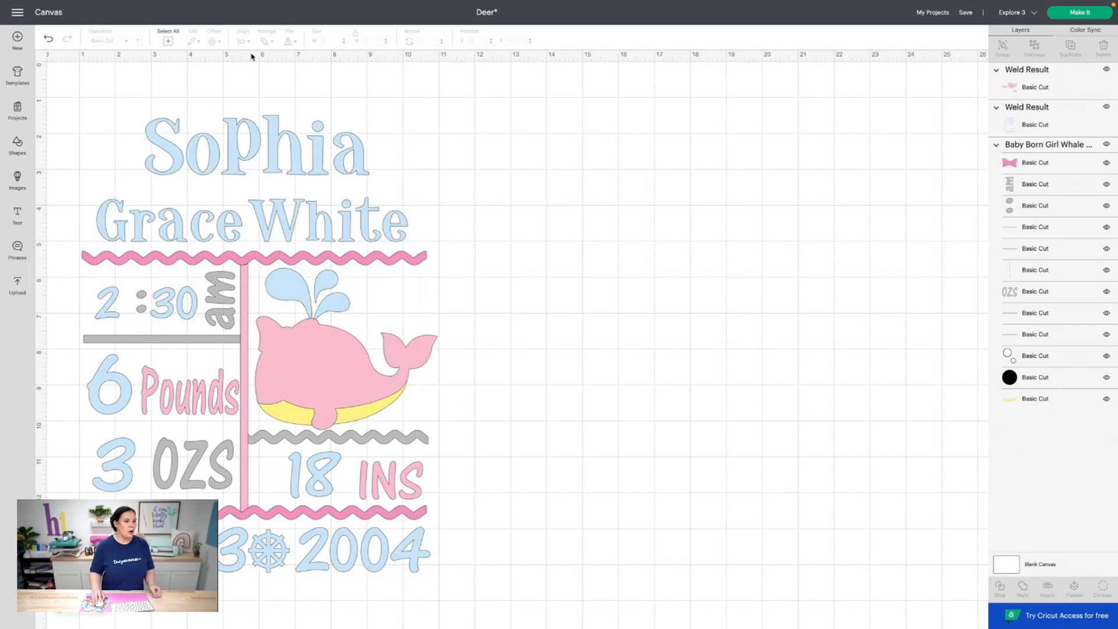
# Send the welded pink whale layer to the back so the eye and bow show
pyautogui.click(317, 378)
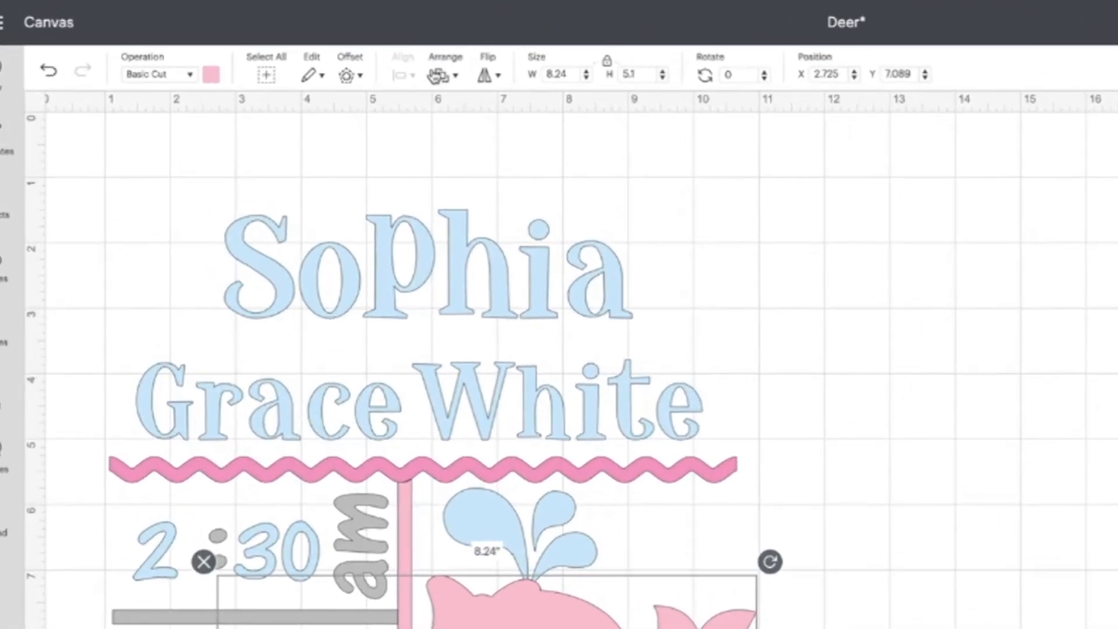
pyautogui.click(442, 75)
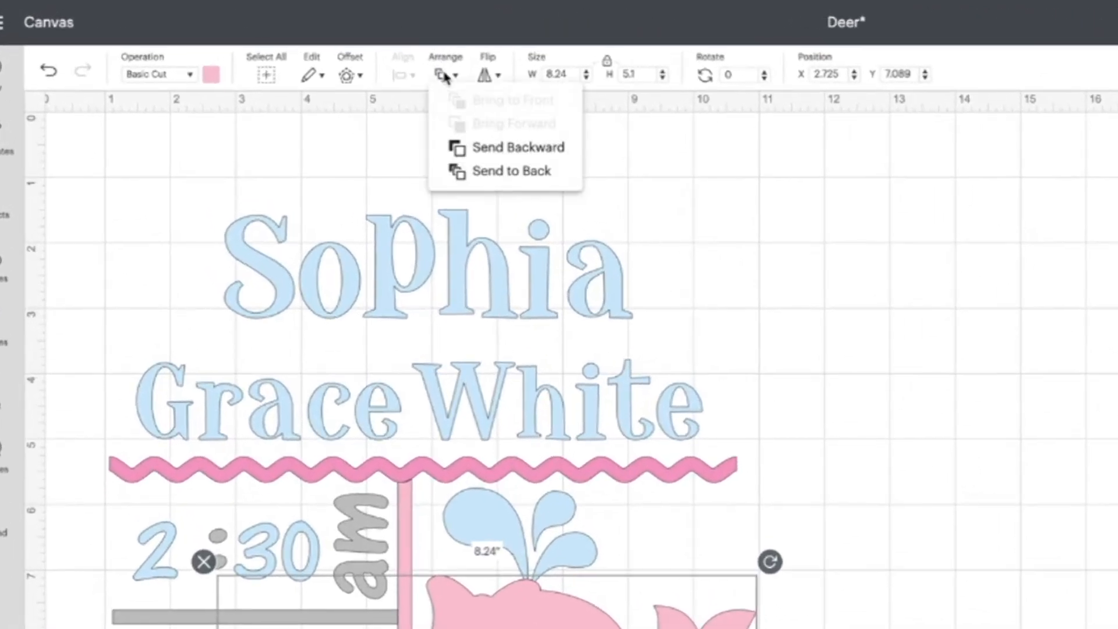
pyautogui.click(474, 170)
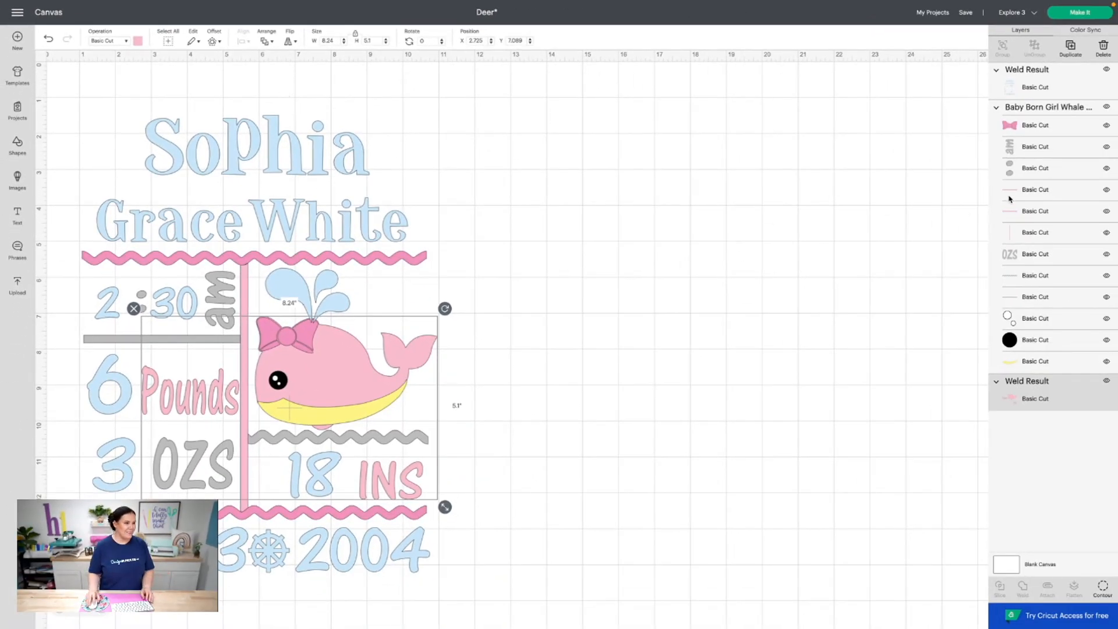
pyautogui.hotkey('ctrl', 'z')
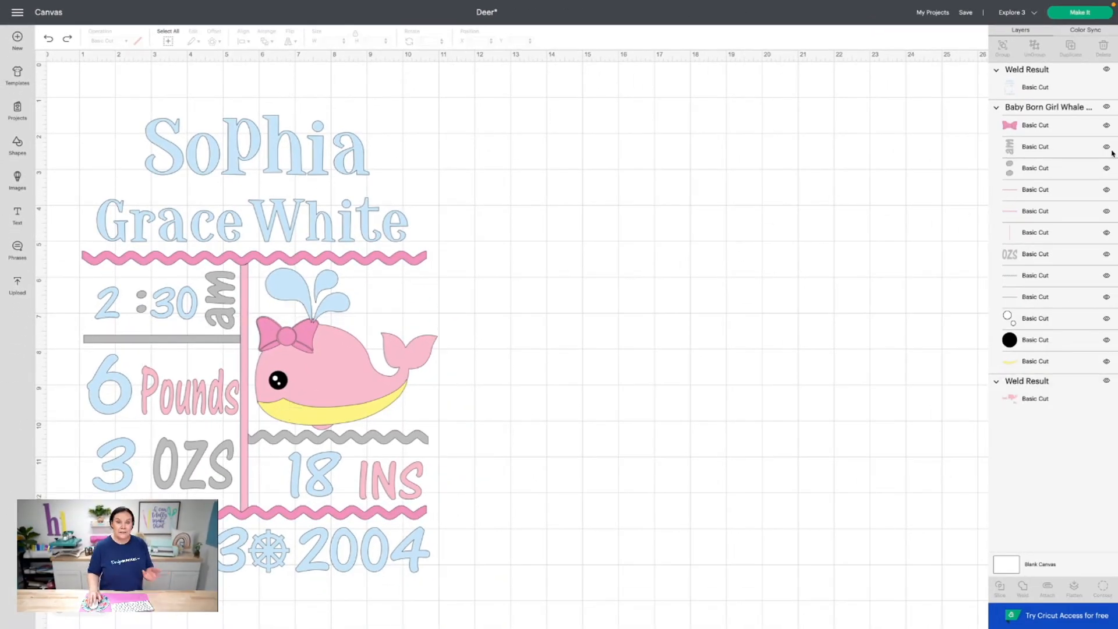
# Weld the pink bow and both pink wavy lines into one layer
pyautogui.click(1043, 130)
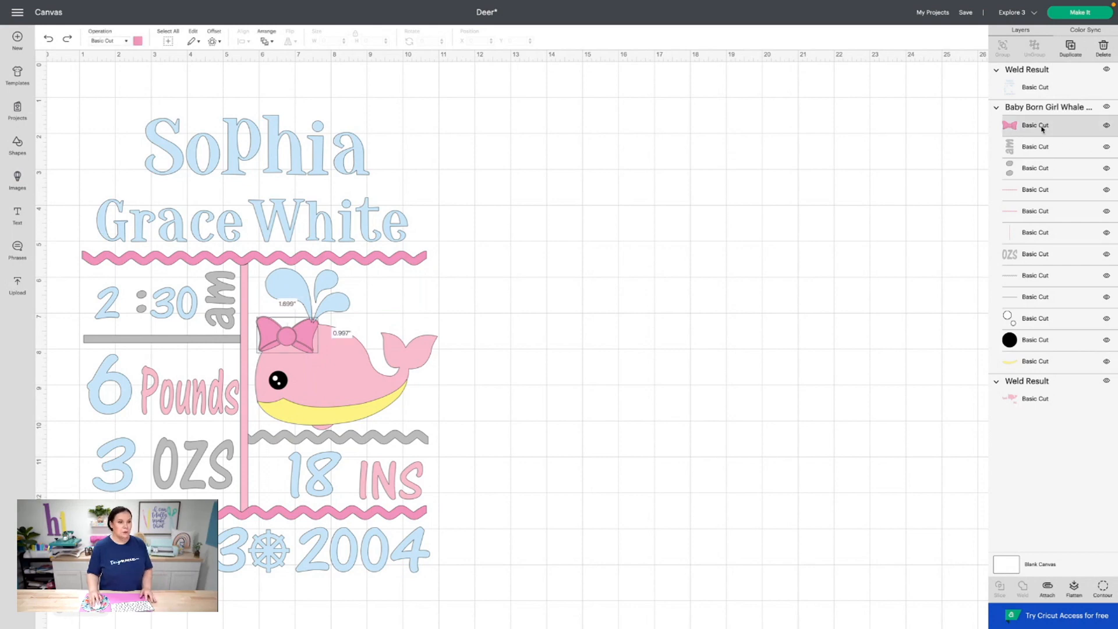
pyautogui.keyDown('shift'); pyautogui.click(1031, 190); pyautogui.keyUp('shift')
pyautogui.keyDown('shift'); pyautogui.click(1036, 215); pyautogui.keyUp('shift')
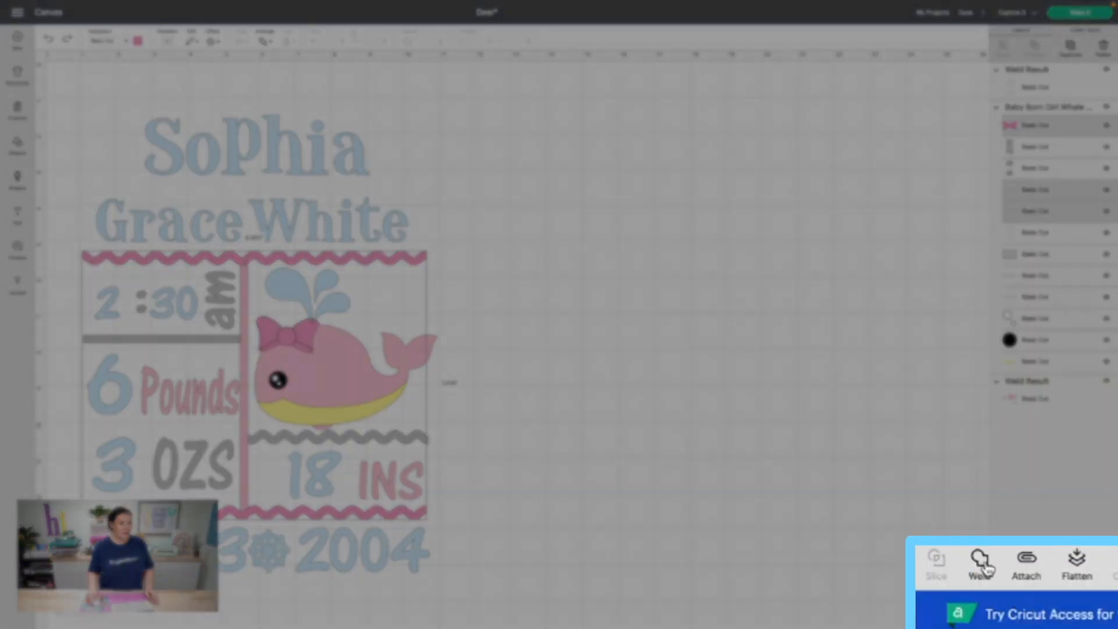
pyautogui.click(1022, 586)
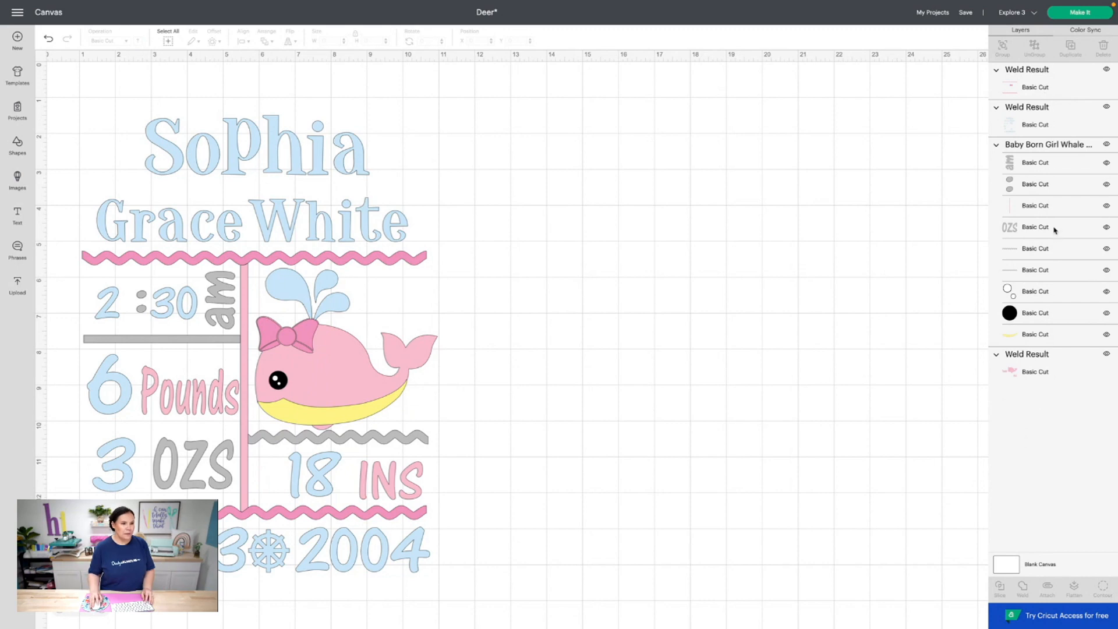
# Weld the pink divider line into the pink welded layer
pyautogui.click(1044, 209)
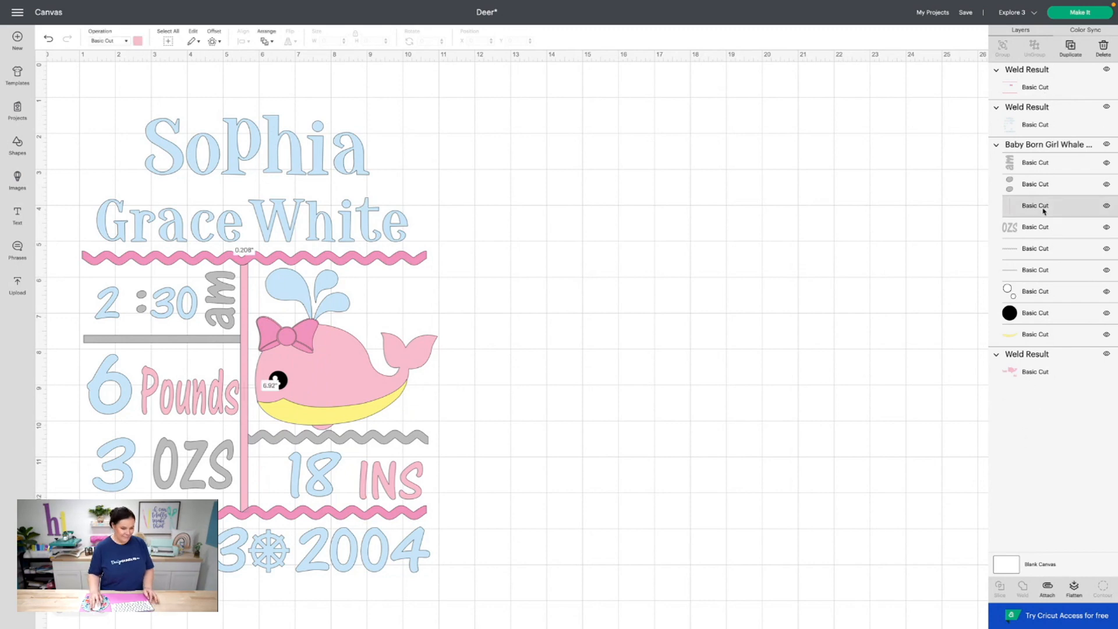
pyautogui.keyDown('shift'); pyautogui.click(1032, 374); pyautogui.keyUp('shift')
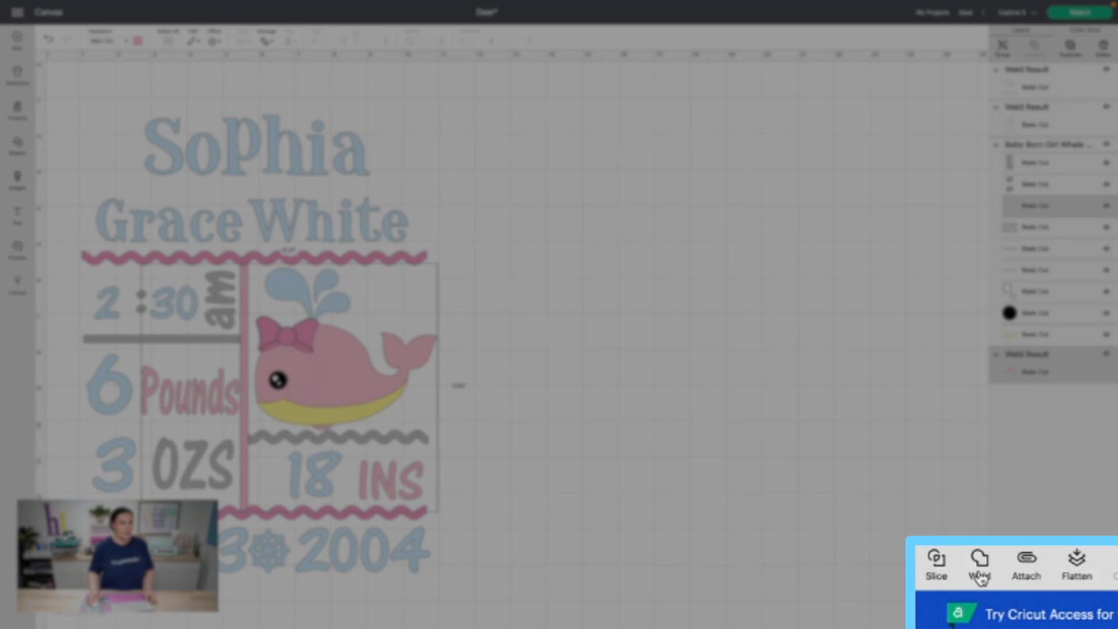
pyautogui.click(1023, 591)
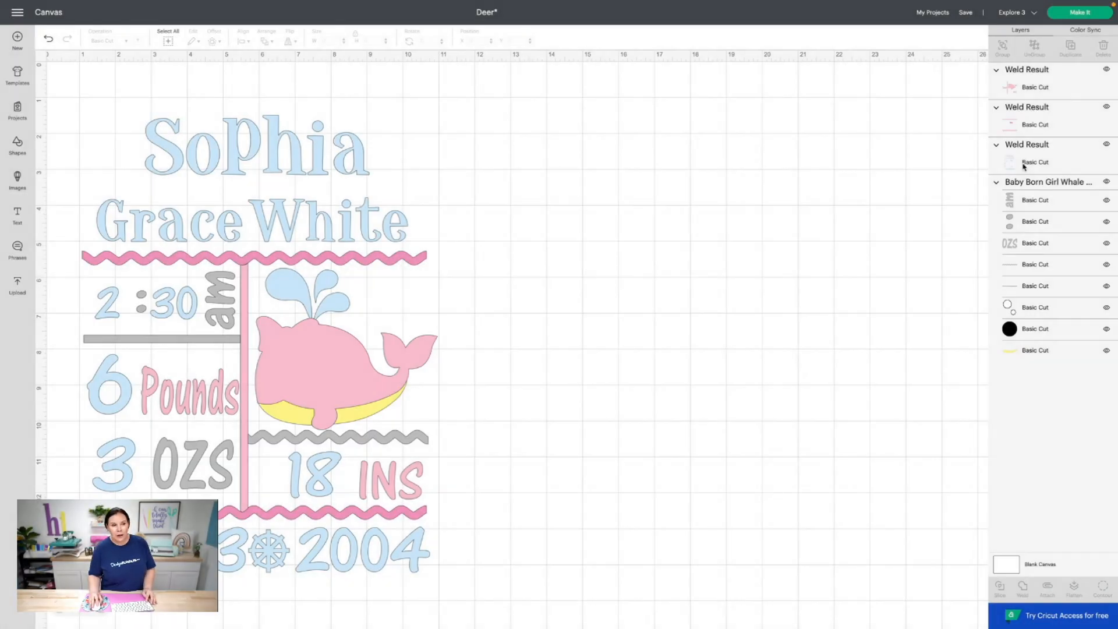
# Weld the grey 'am' text, colon dots, OZS text and both lines into one layer
pyautogui.click(1025, 201)
pyautogui.keyDown('shift'); pyautogui.click(1024, 229); pyautogui.keyUp('shift')
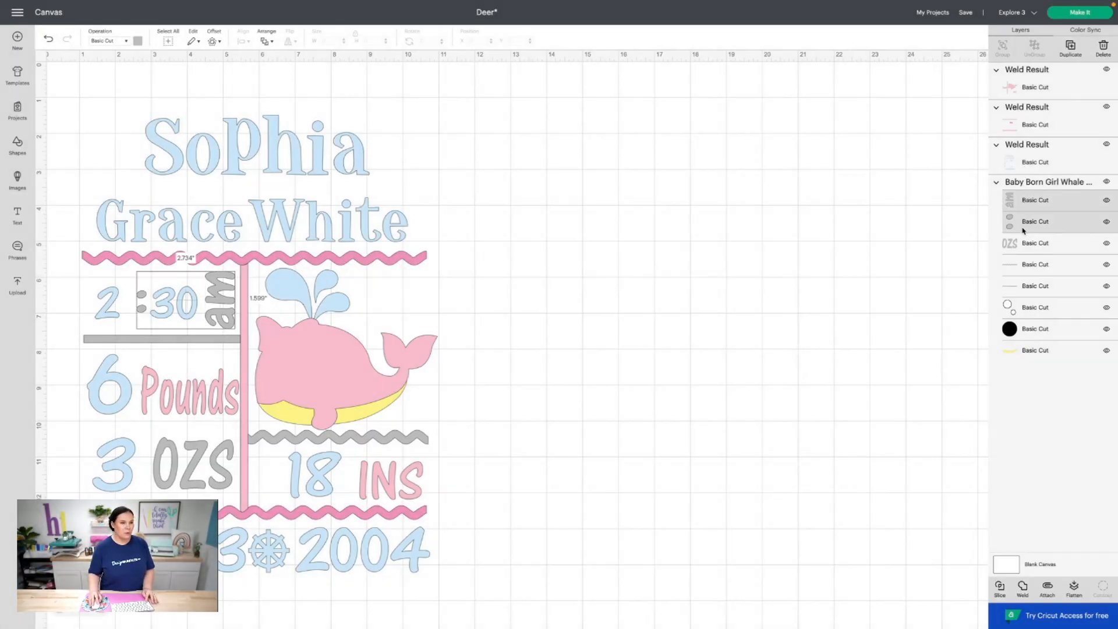
pyautogui.keyDown('shift'); pyautogui.click(1022, 248); pyautogui.keyUp('shift')
pyautogui.keyDown('shift'); pyautogui.click(1035, 266); pyautogui.keyUp('shift')
pyautogui.keyDown('shift'); pyautogui.click(1036, 284); pyautogui.keyUp('shift')
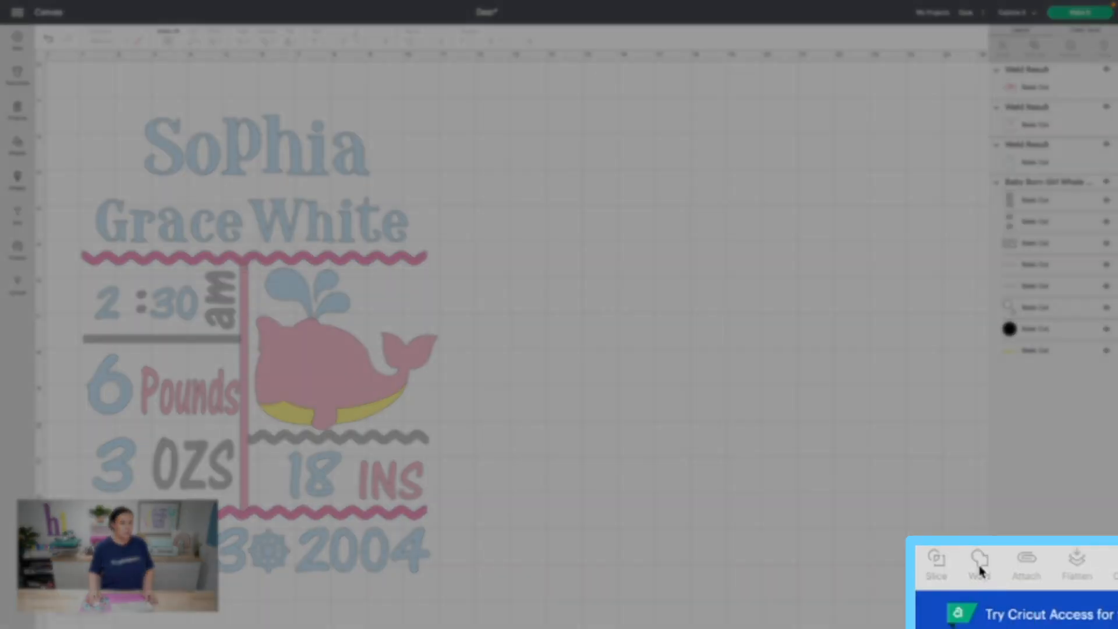
pyautogui.click(1023, 587)
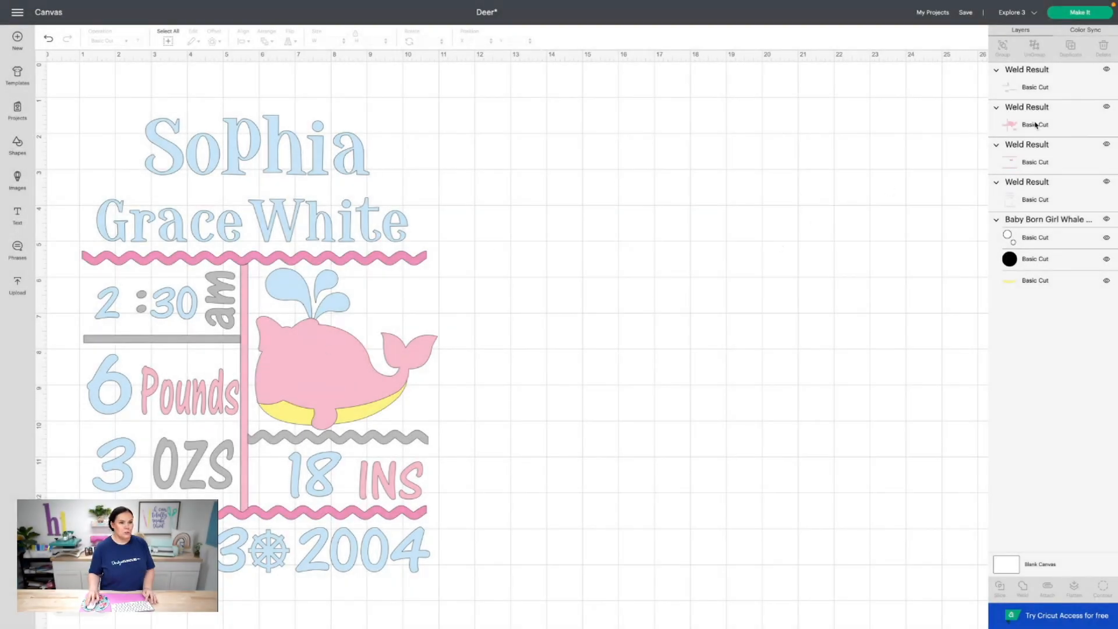
# Send the pink Weld Result layer to the back so the whale's eye shows
pyautogui.click(1036, 124)
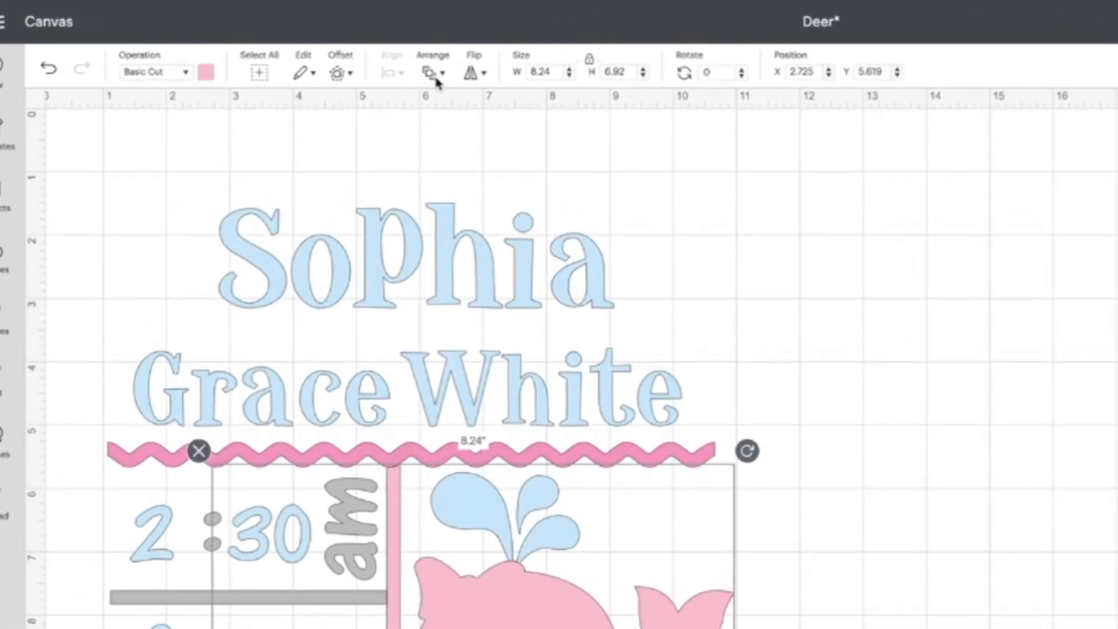
pyautogui.click(268, 42)
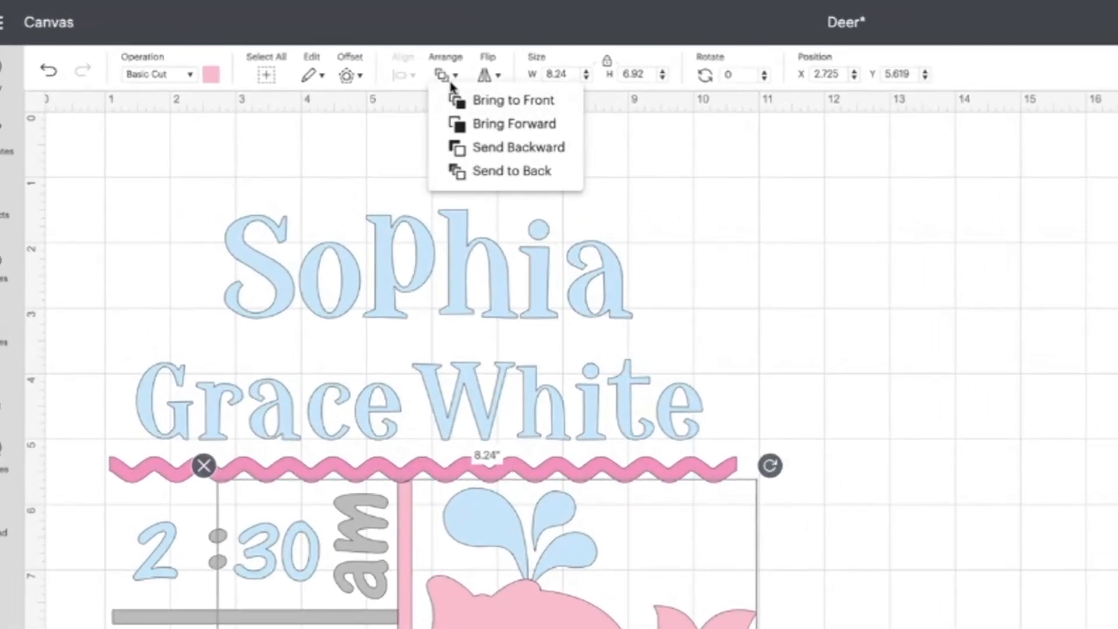
pyautogui.click(505, 173)
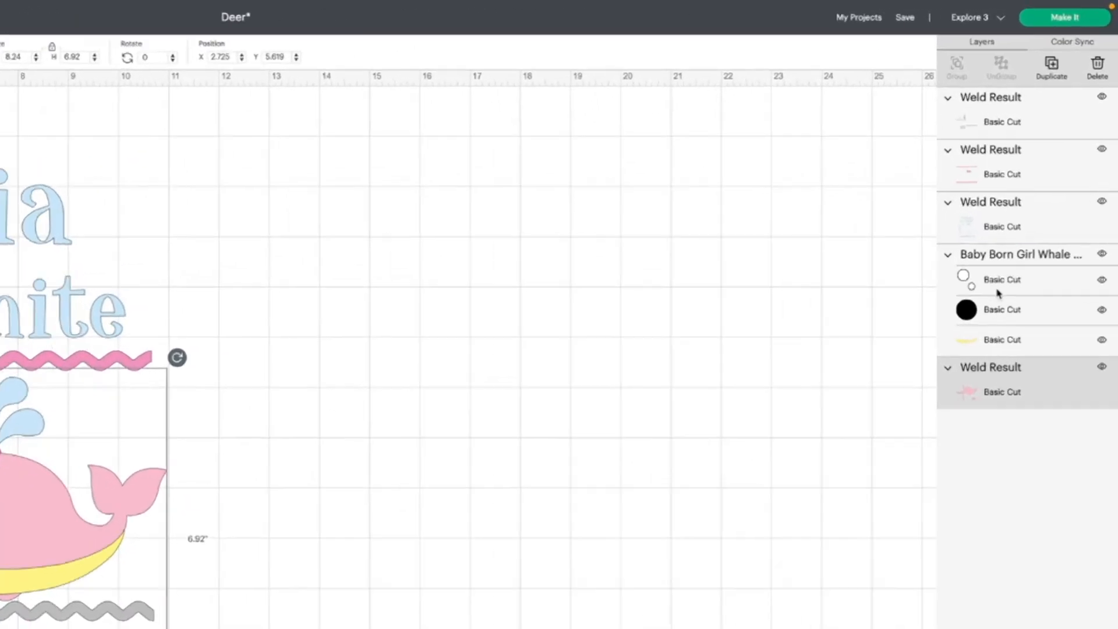
# Check the white eye highlight, black eye circle, yellow belly and pink welded layers
pyautogui.click(1030, 204)
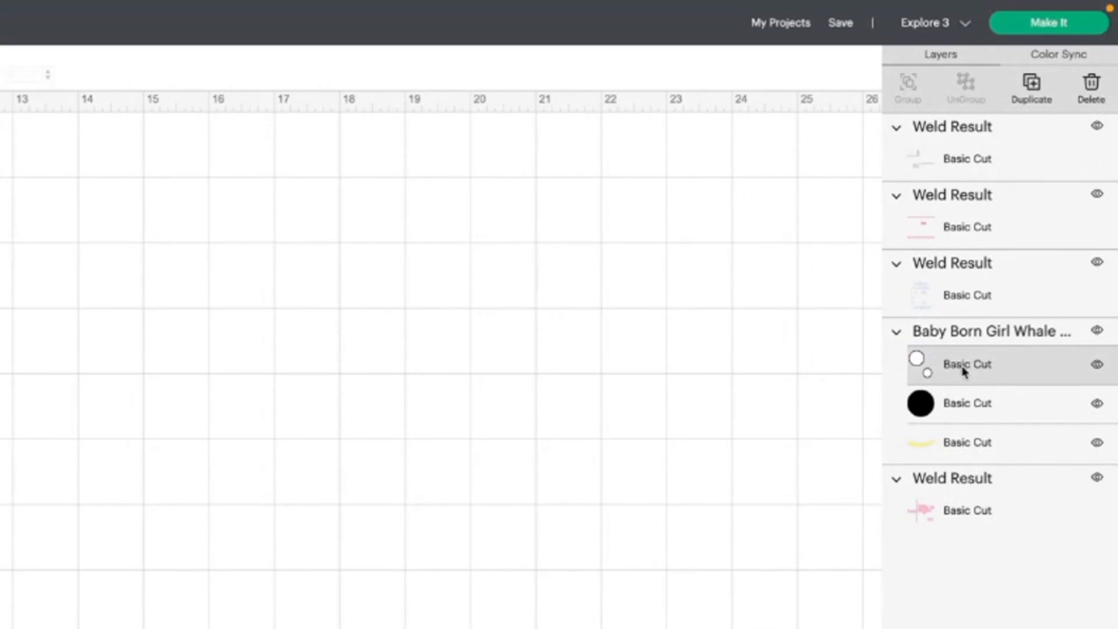
pyautogui.click(966, 408)
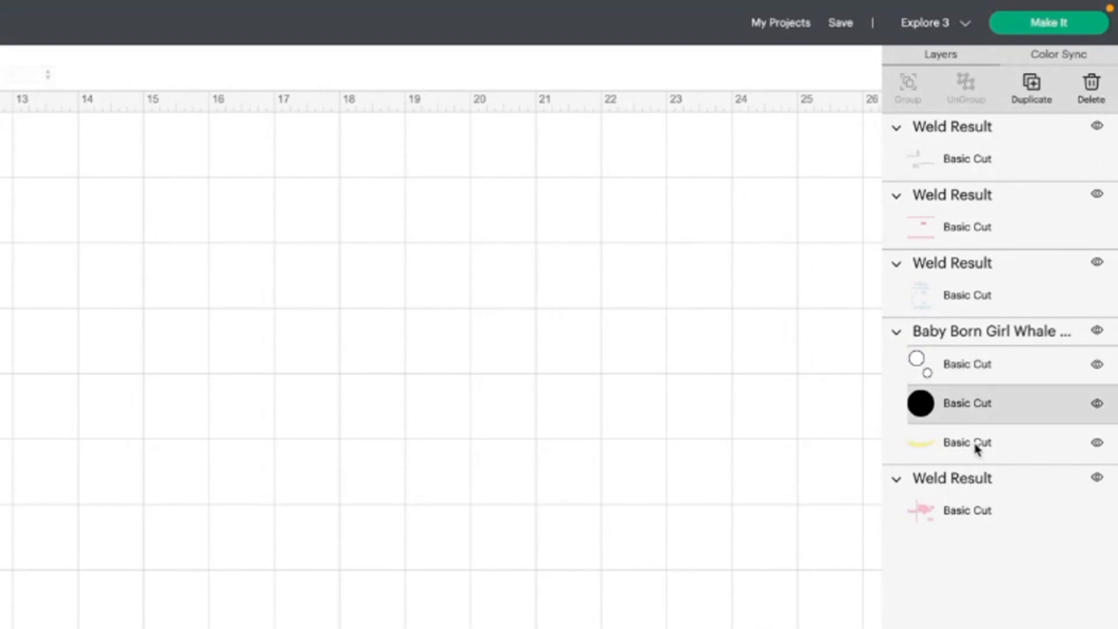
pyautogui.click(976, 445)
pyautogui.click(986, 509)
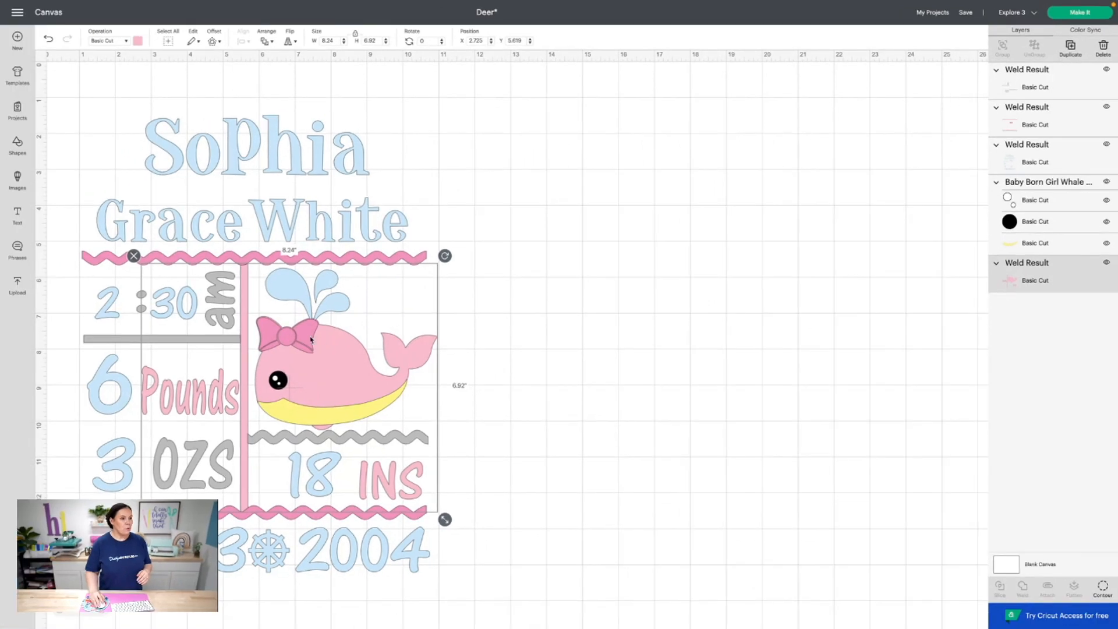
# Spread the grey, pink frame, blue text and pink whale body layers across the canvas
pyautogui.moveTo(310, 337); pyautogui.dragTo(727, 163)
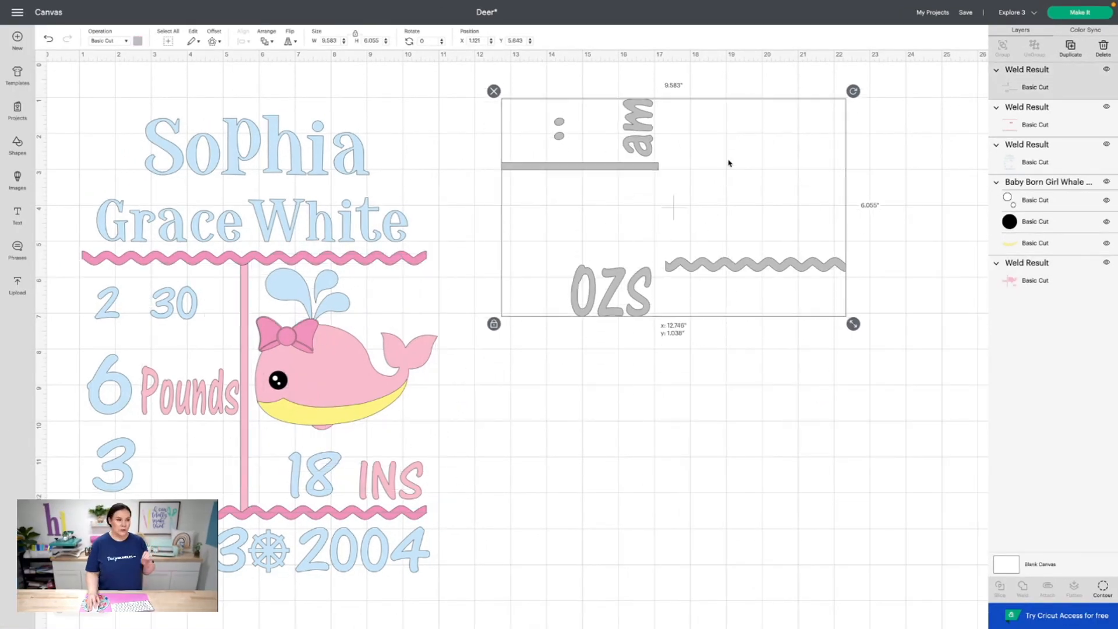
pyautogui.moveTo(297, 346)
pyautogui.mouseDown()
pyautogui.moveTo(576, 432)
pyautogui.moveTo(734, 394)
pyautogui.moveTo(804, 409)
pyautogui.mouseUp()
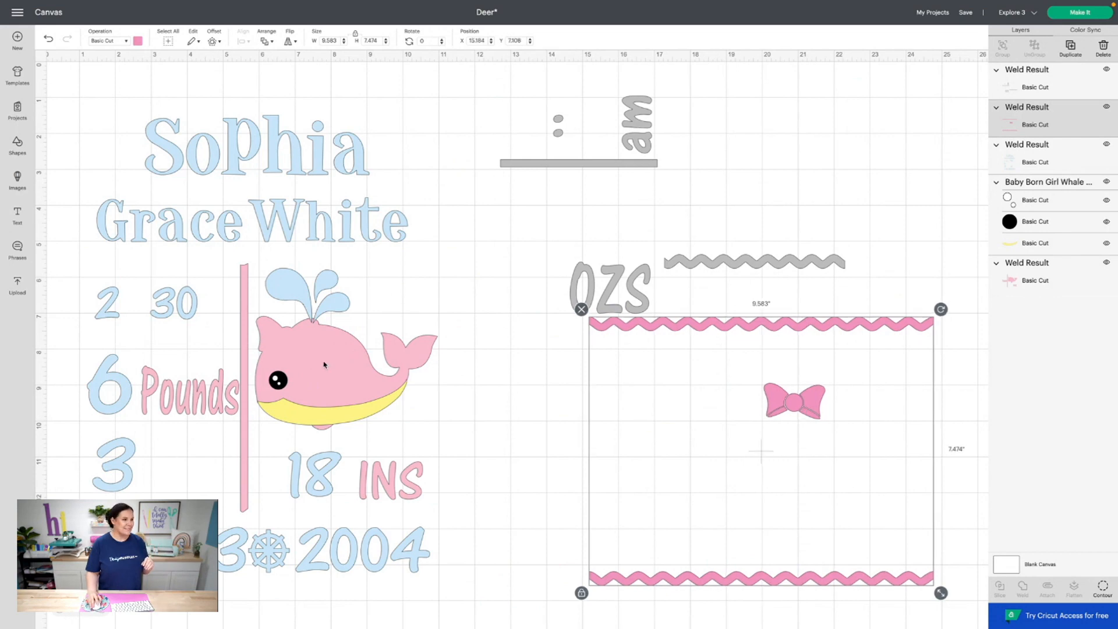
pyautogui.moveTo(324, 365); pyautogui.dragTo(608, 373)
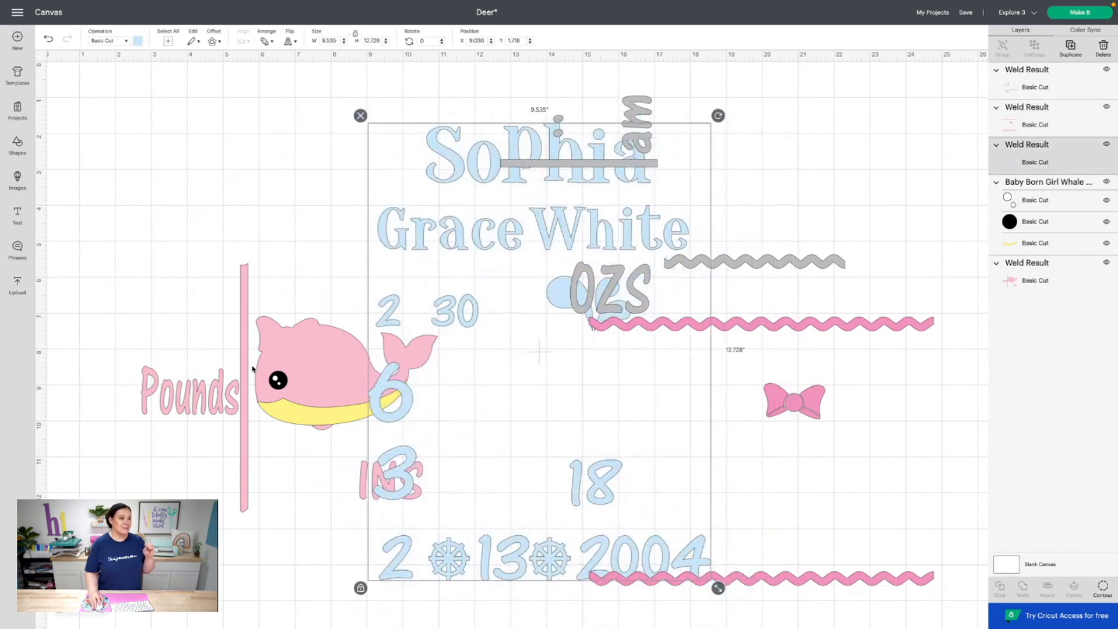
pyautogui.moveTo(253, 368); pyautogui.dragTo(191, 184)
# Move the eye and belly group to the bottom left and ungroup it
pyautogui.click(287, 497)
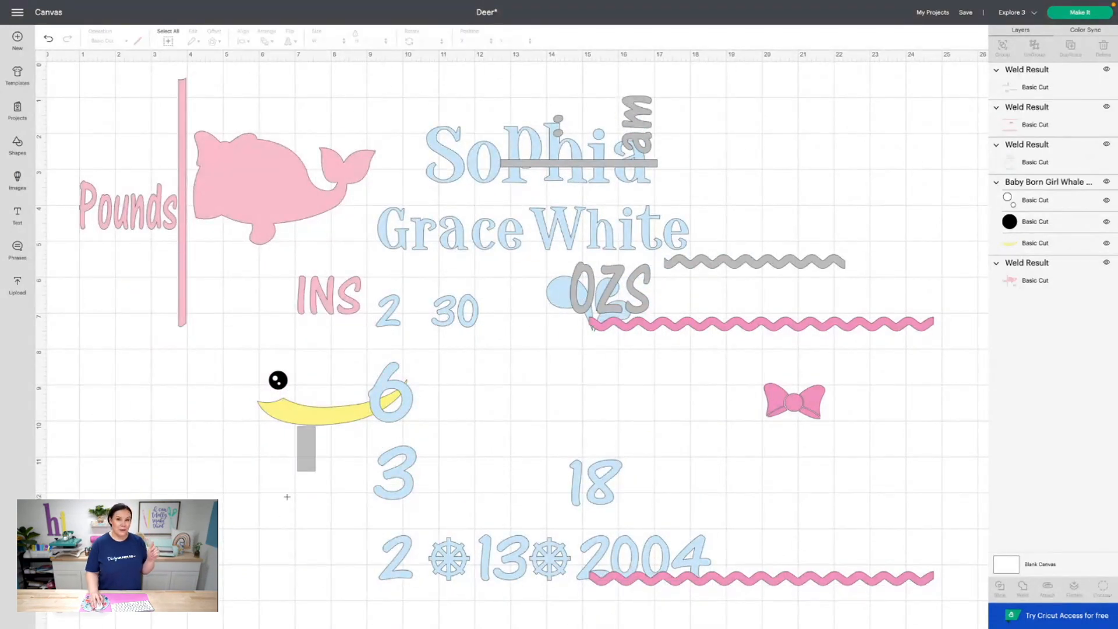
pyautogui.moveTo(300, 420); pyautogui.dragTo(254, 538)
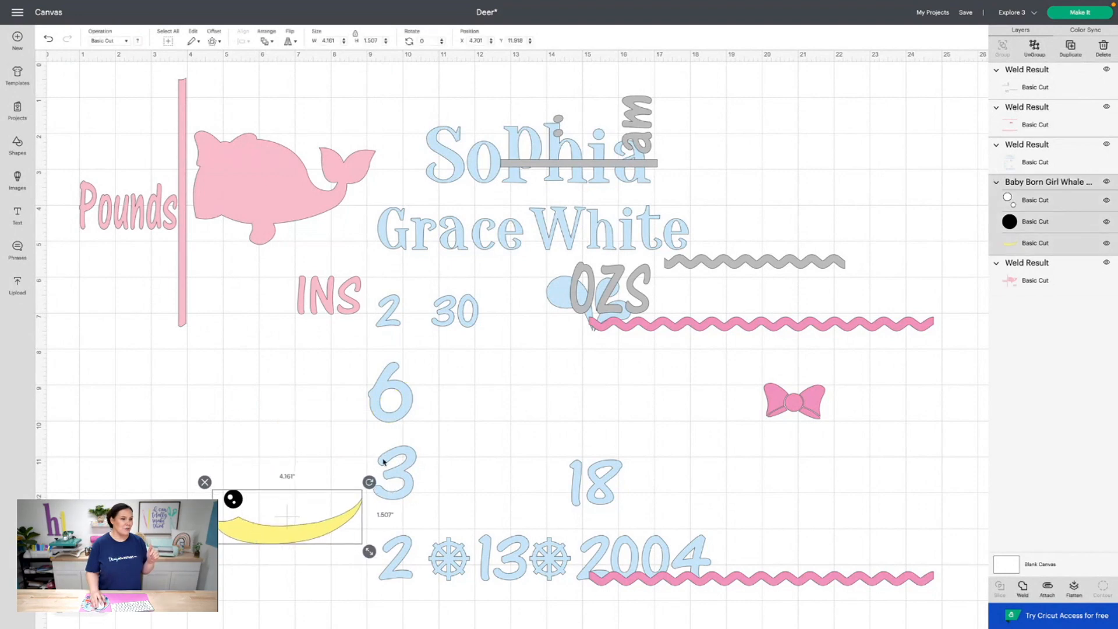
pyautogui.click(1030, 51)
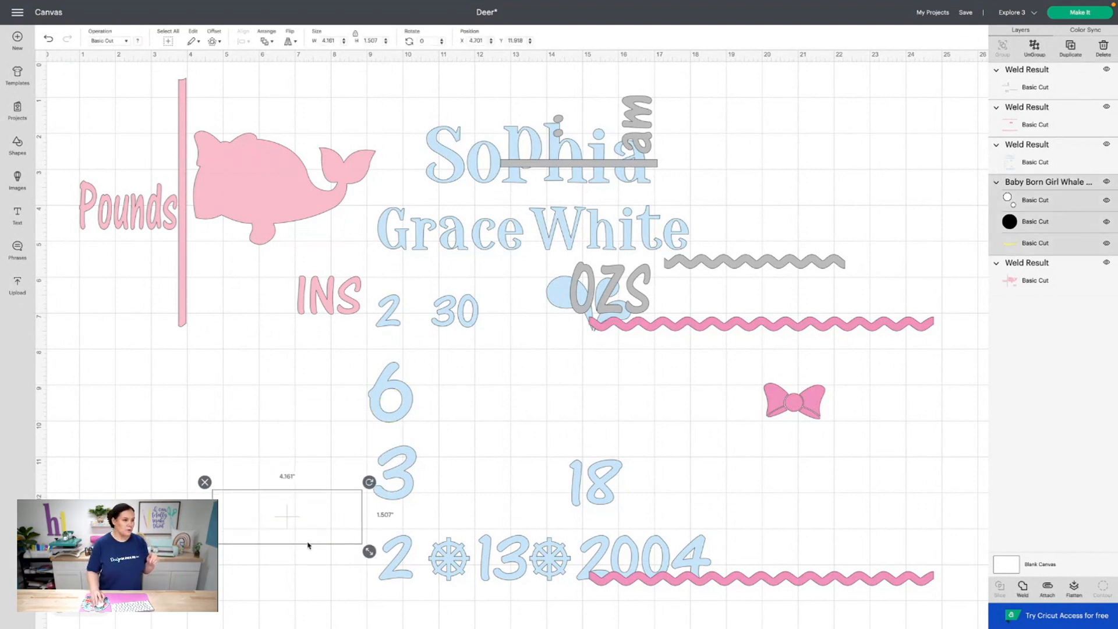
# Move the yellow belly under the pink pole and the black eye circle toward the white highlights
pyautogui.moveTo(294, 533); pyautogui.dragTo(211, 360)
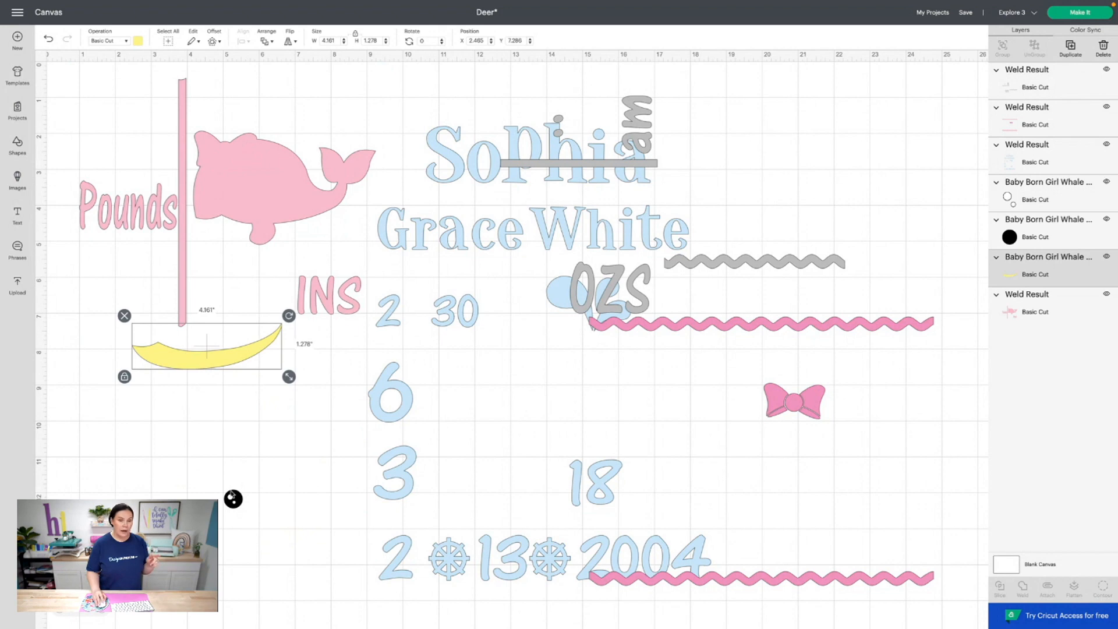
pyautogui.moveTo(233, 498); pyautogui.dragTo(273, 487)
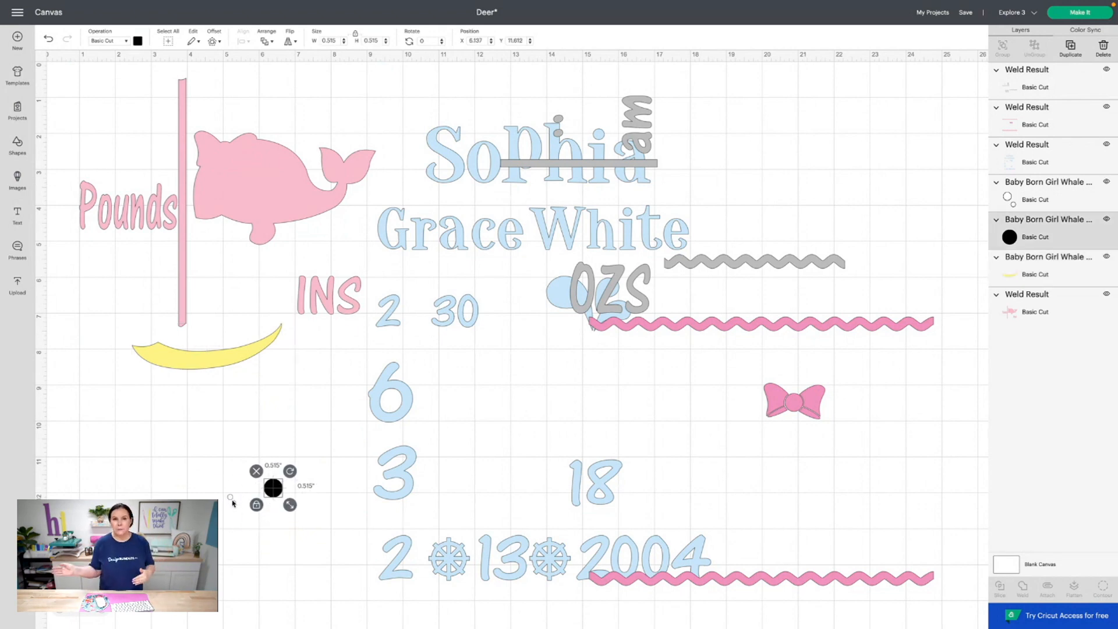
pyautogui.hscroll(1, 232, 503)
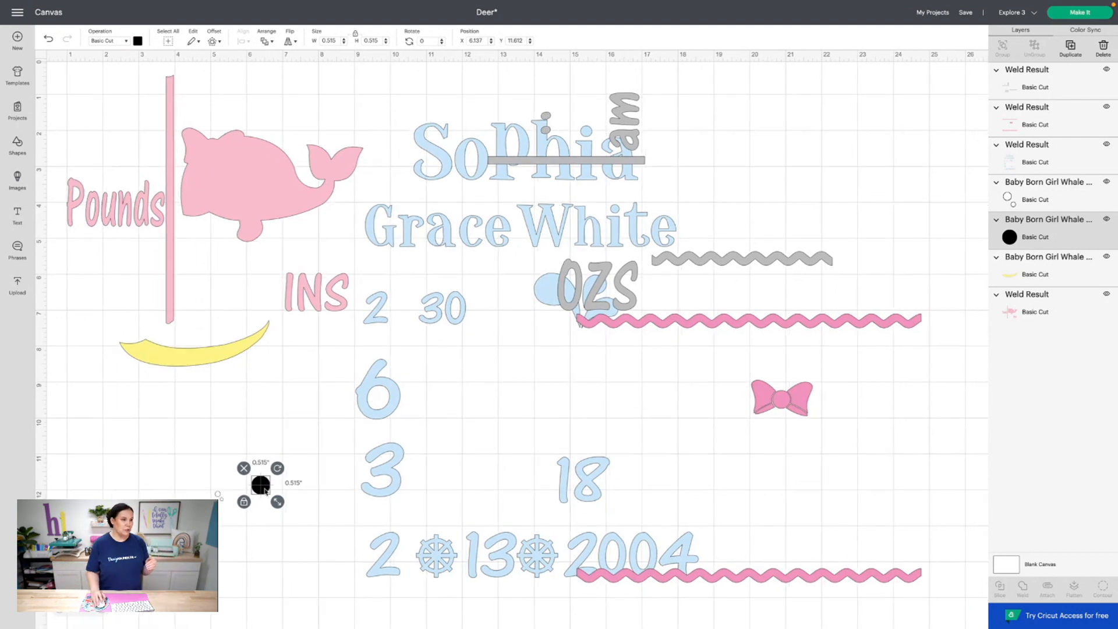
pyautogui.moveTo(259, 490); pyautogui.dragTo(217, 499)
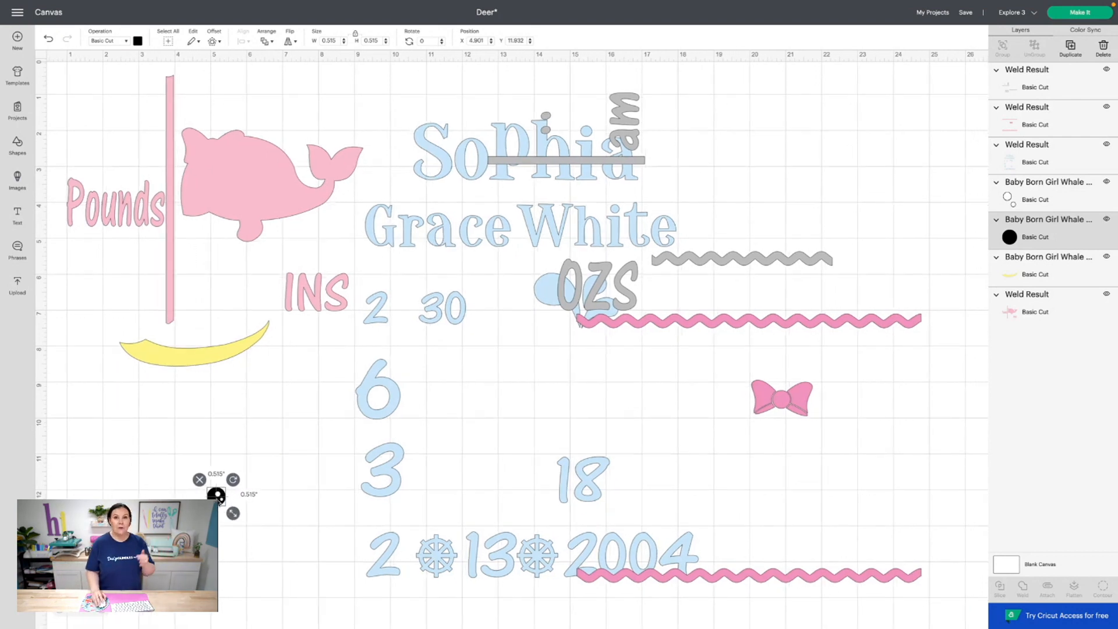
pyautogui.scroll(1, 313, 434)
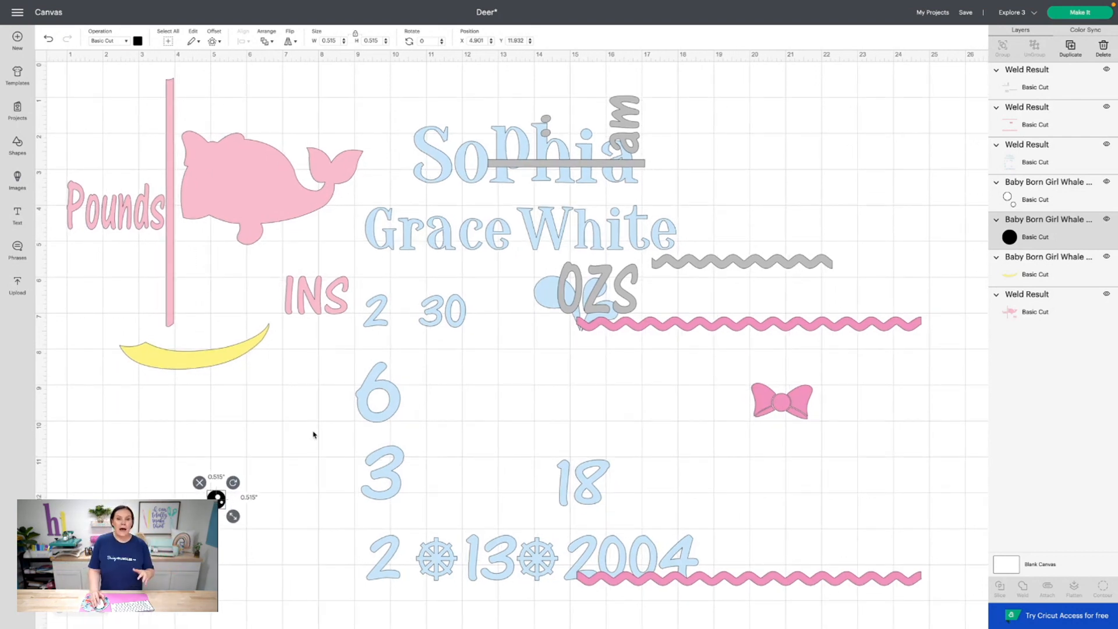